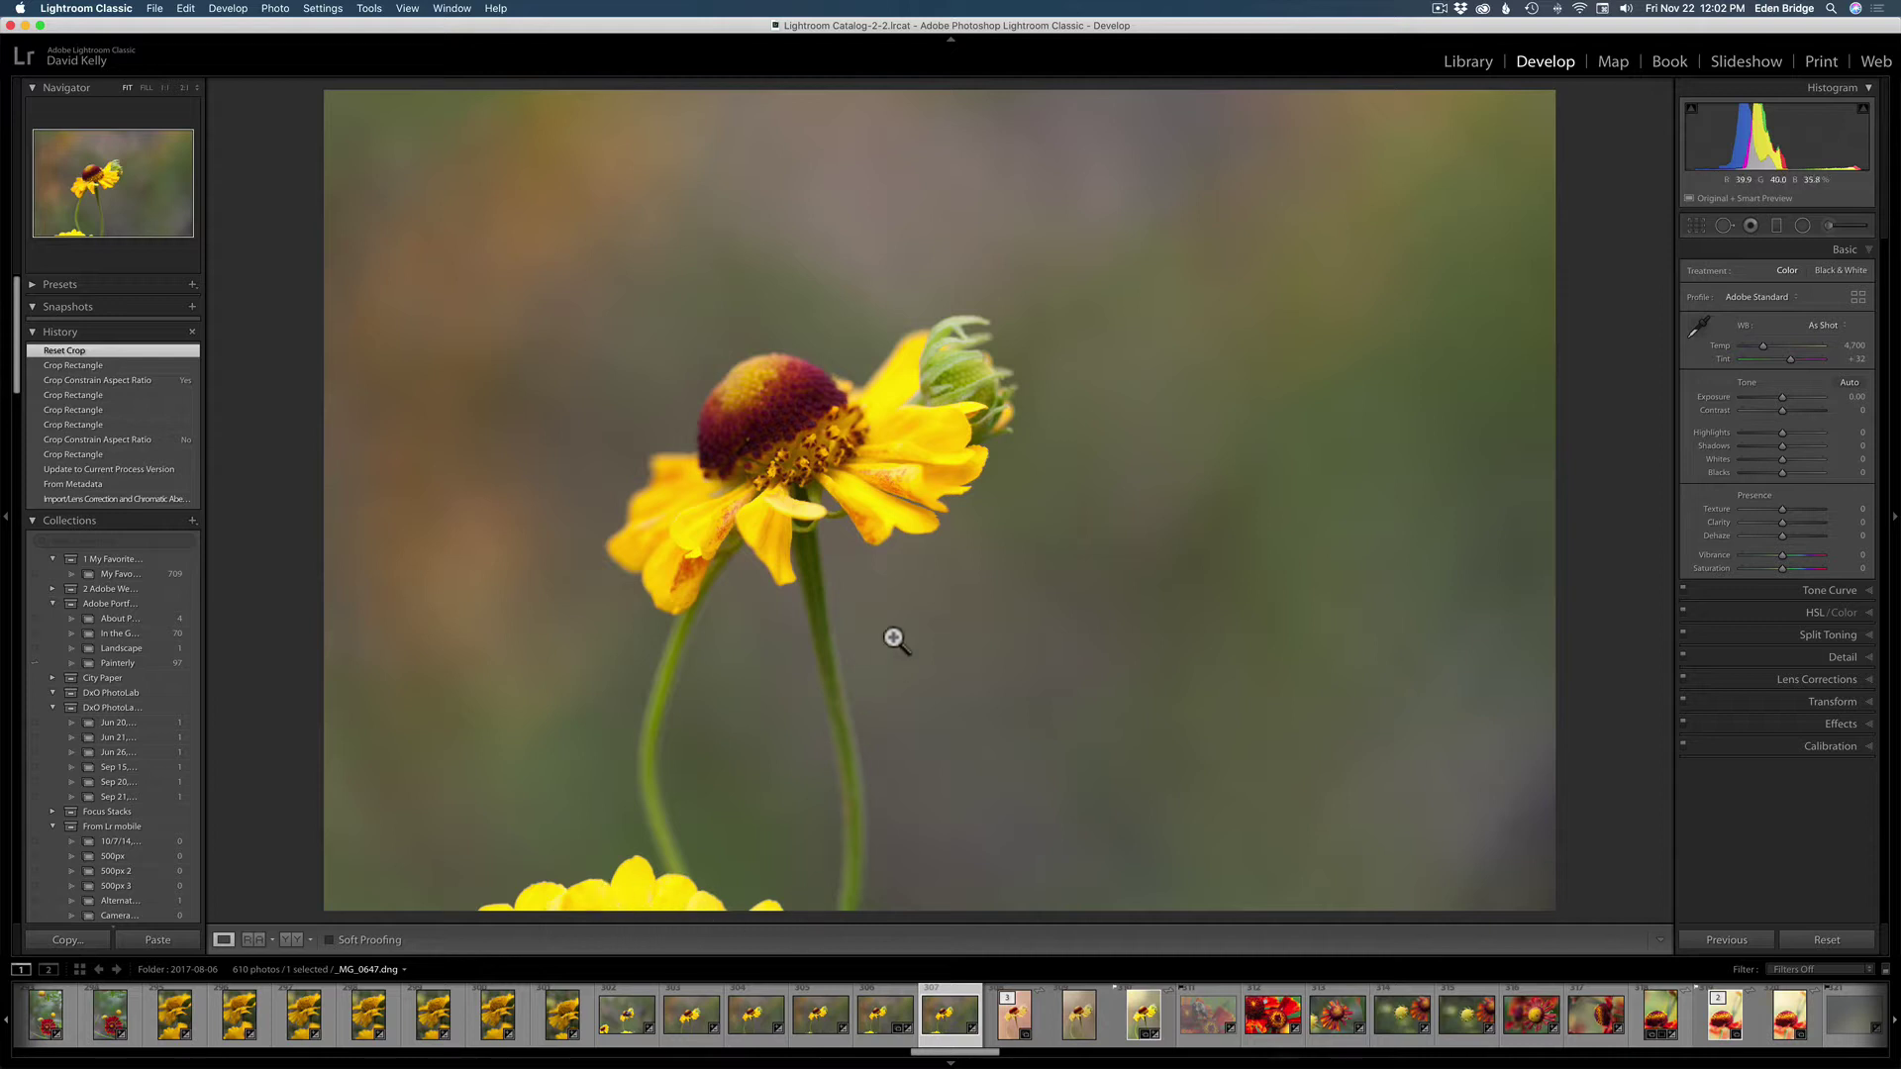
# Set the crop overlay to a 4 x 5 aspect ratio in portrait orientation
pyautogui.click(1697, 223)
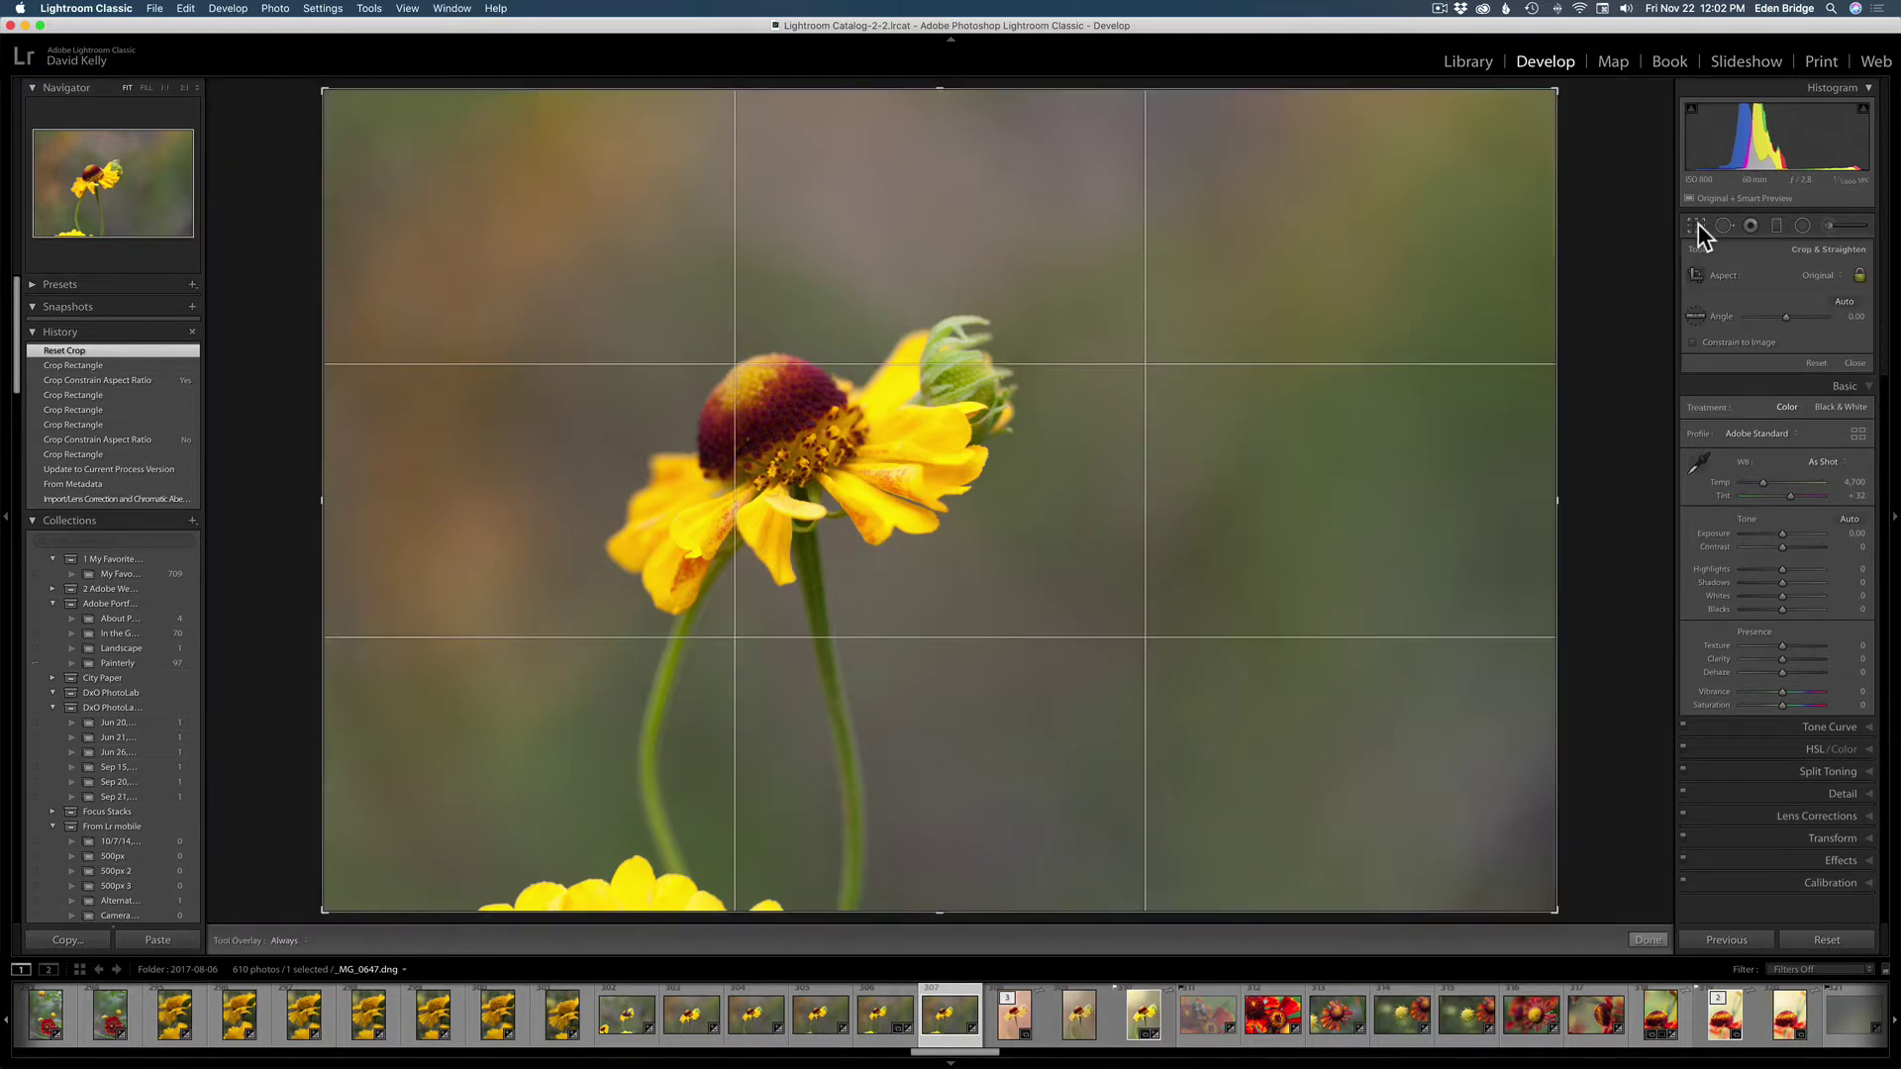
pyautogui.click(1838, 276)
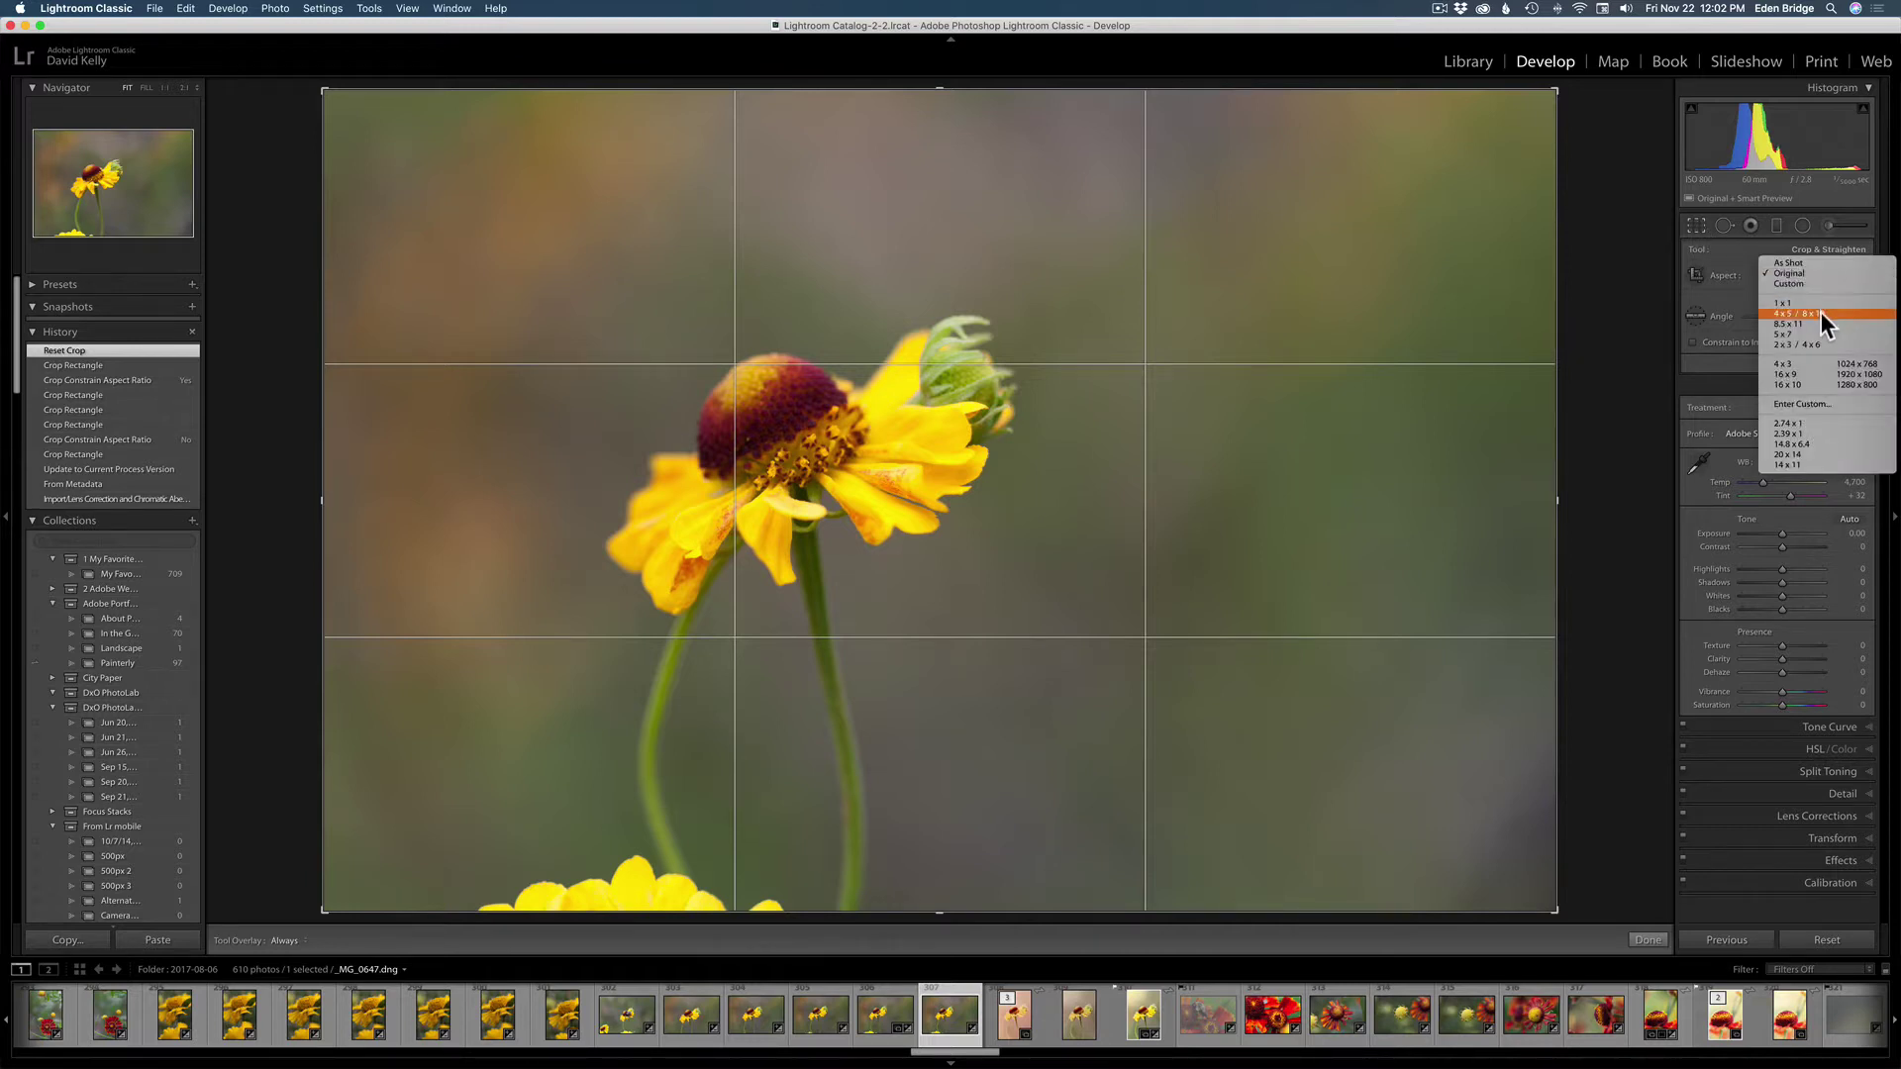
pyautogui.click(1821, 313)
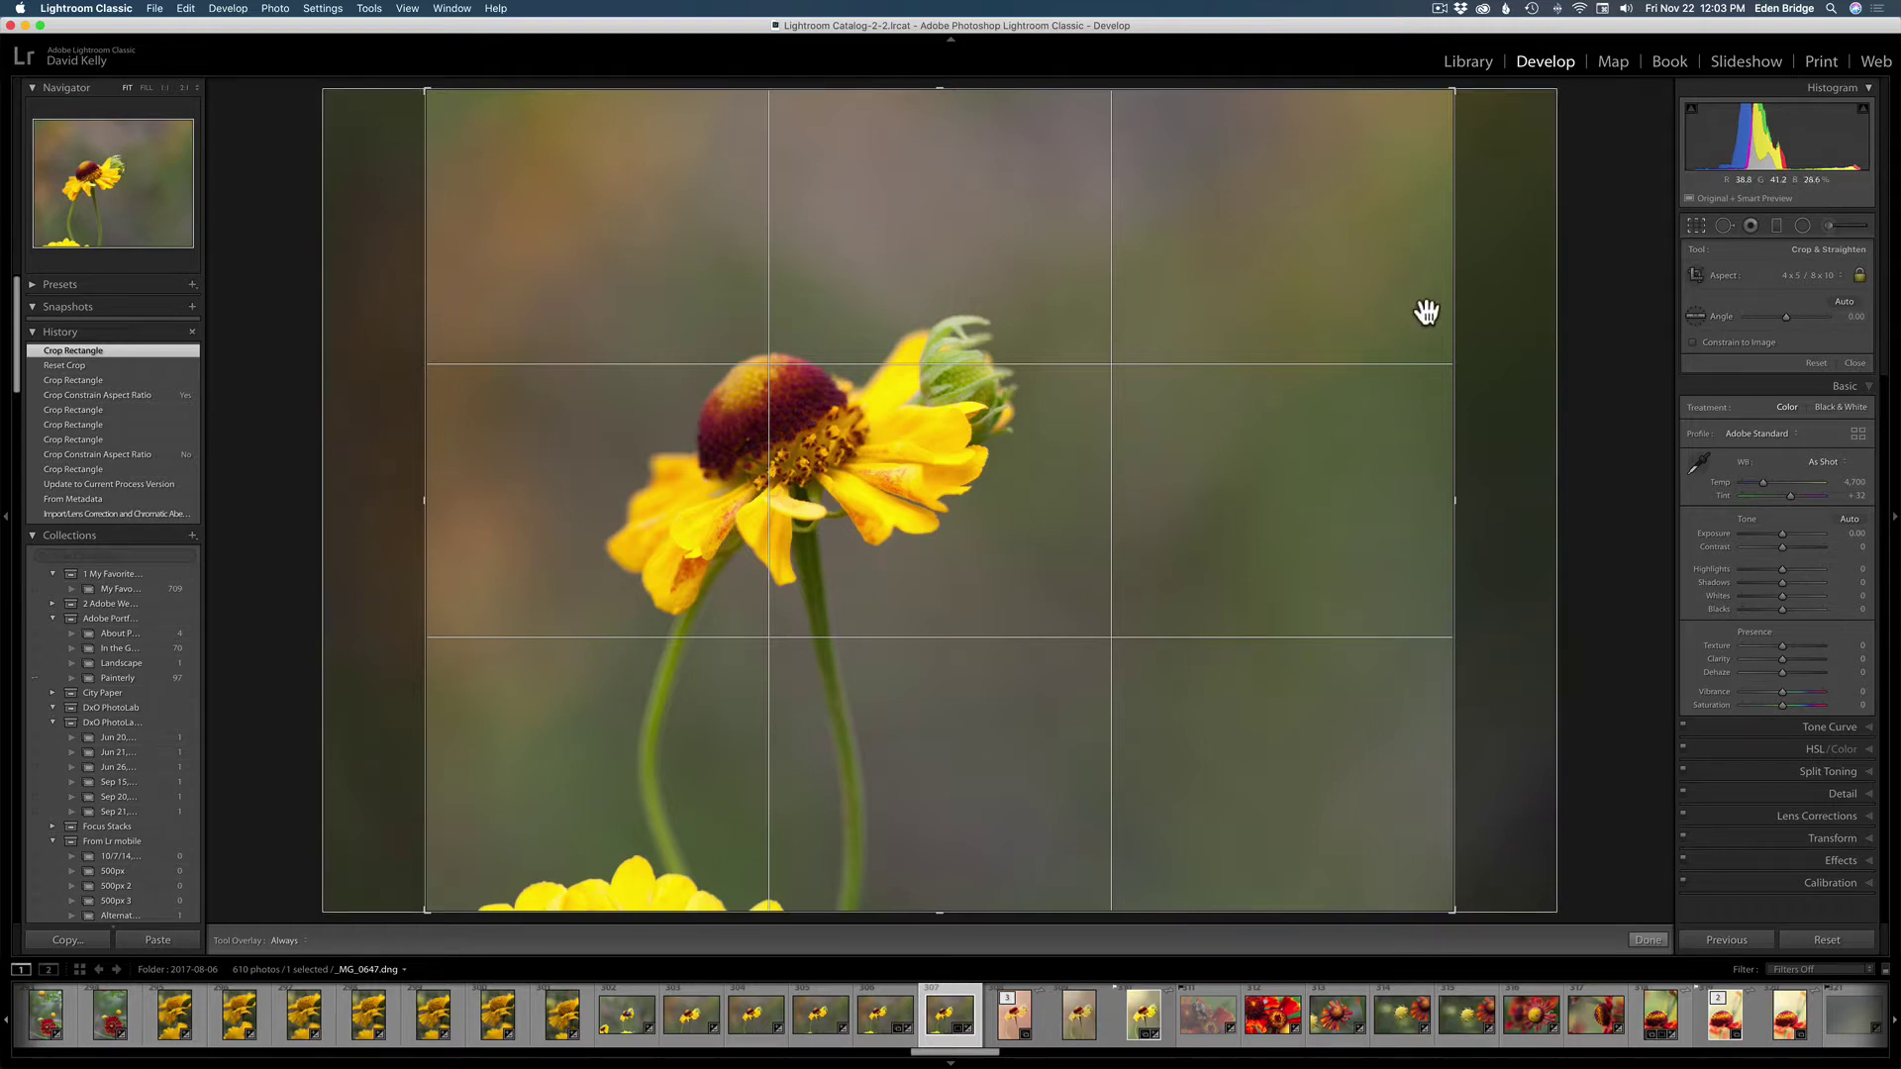
pyautogui.press('x')
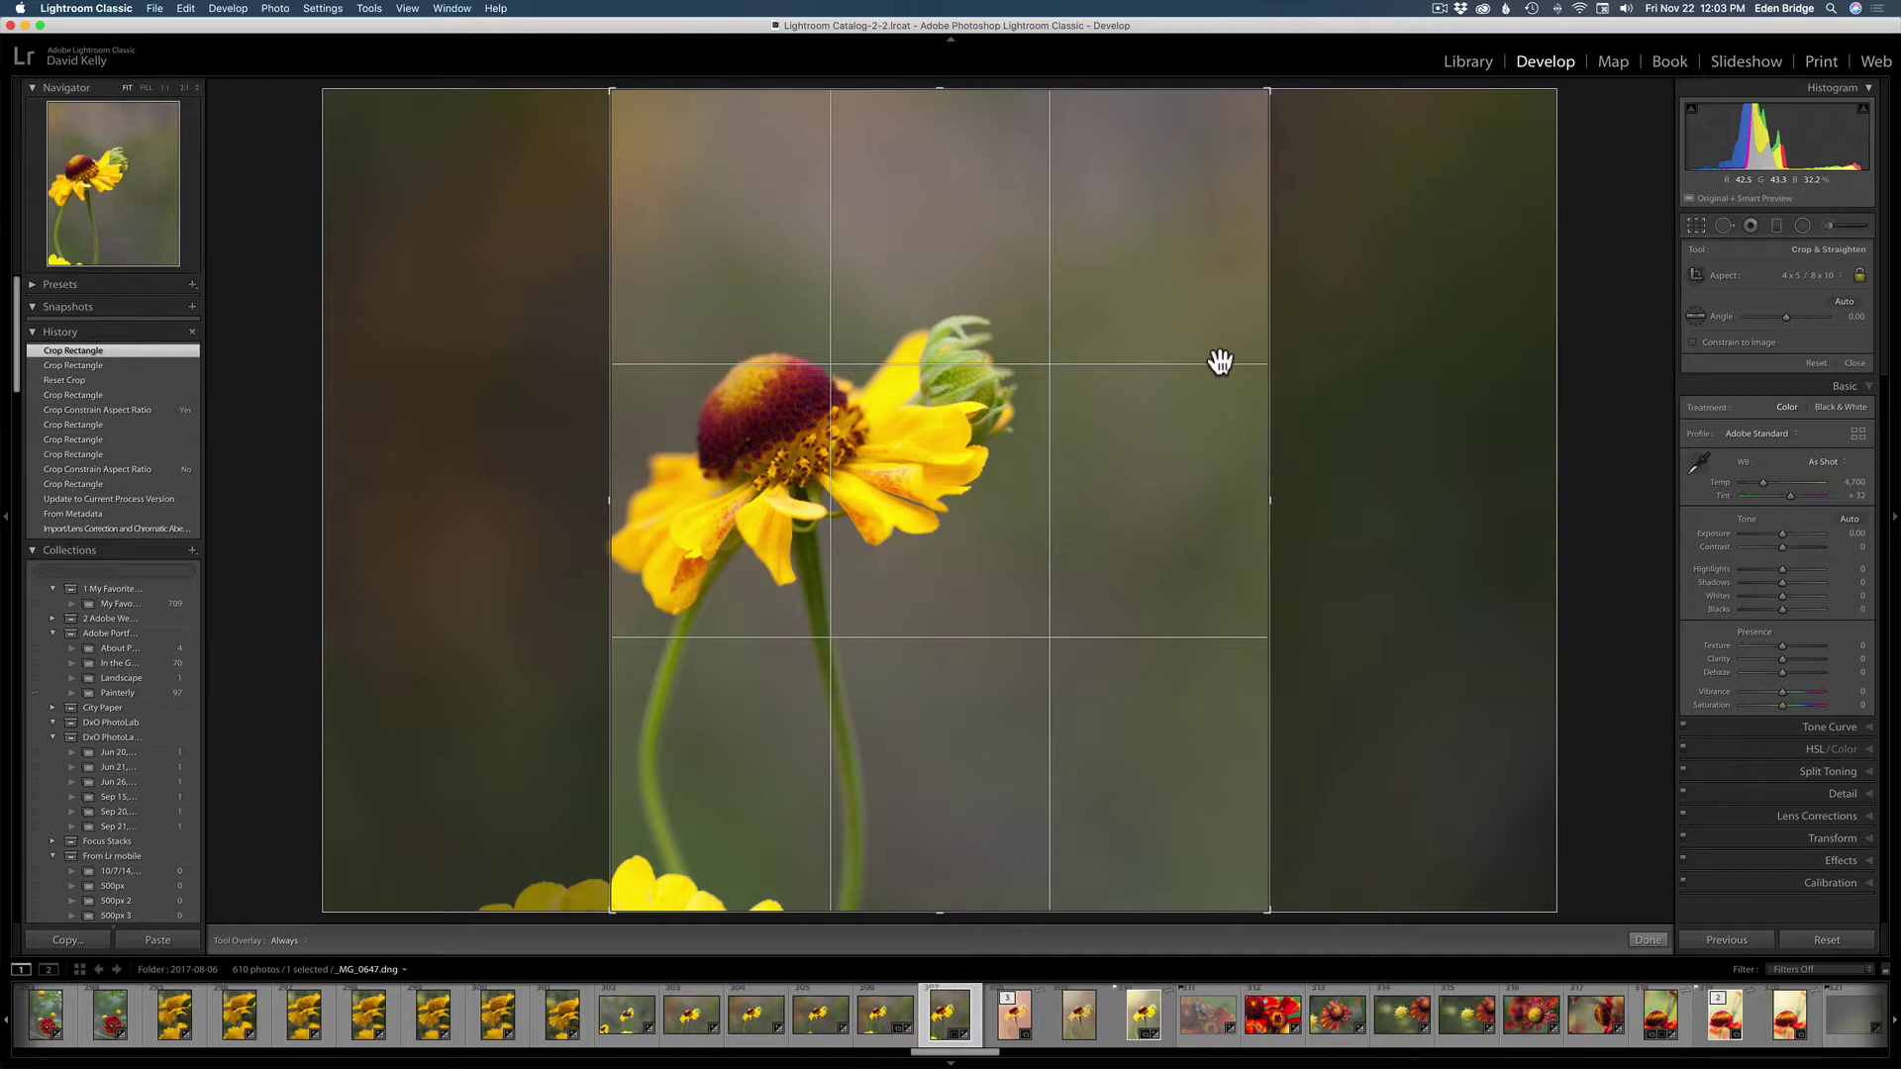
# Recompose the flower within the tightened crop frame and apply the crop
pyautogui.press('l')
pyautogui.press('l')
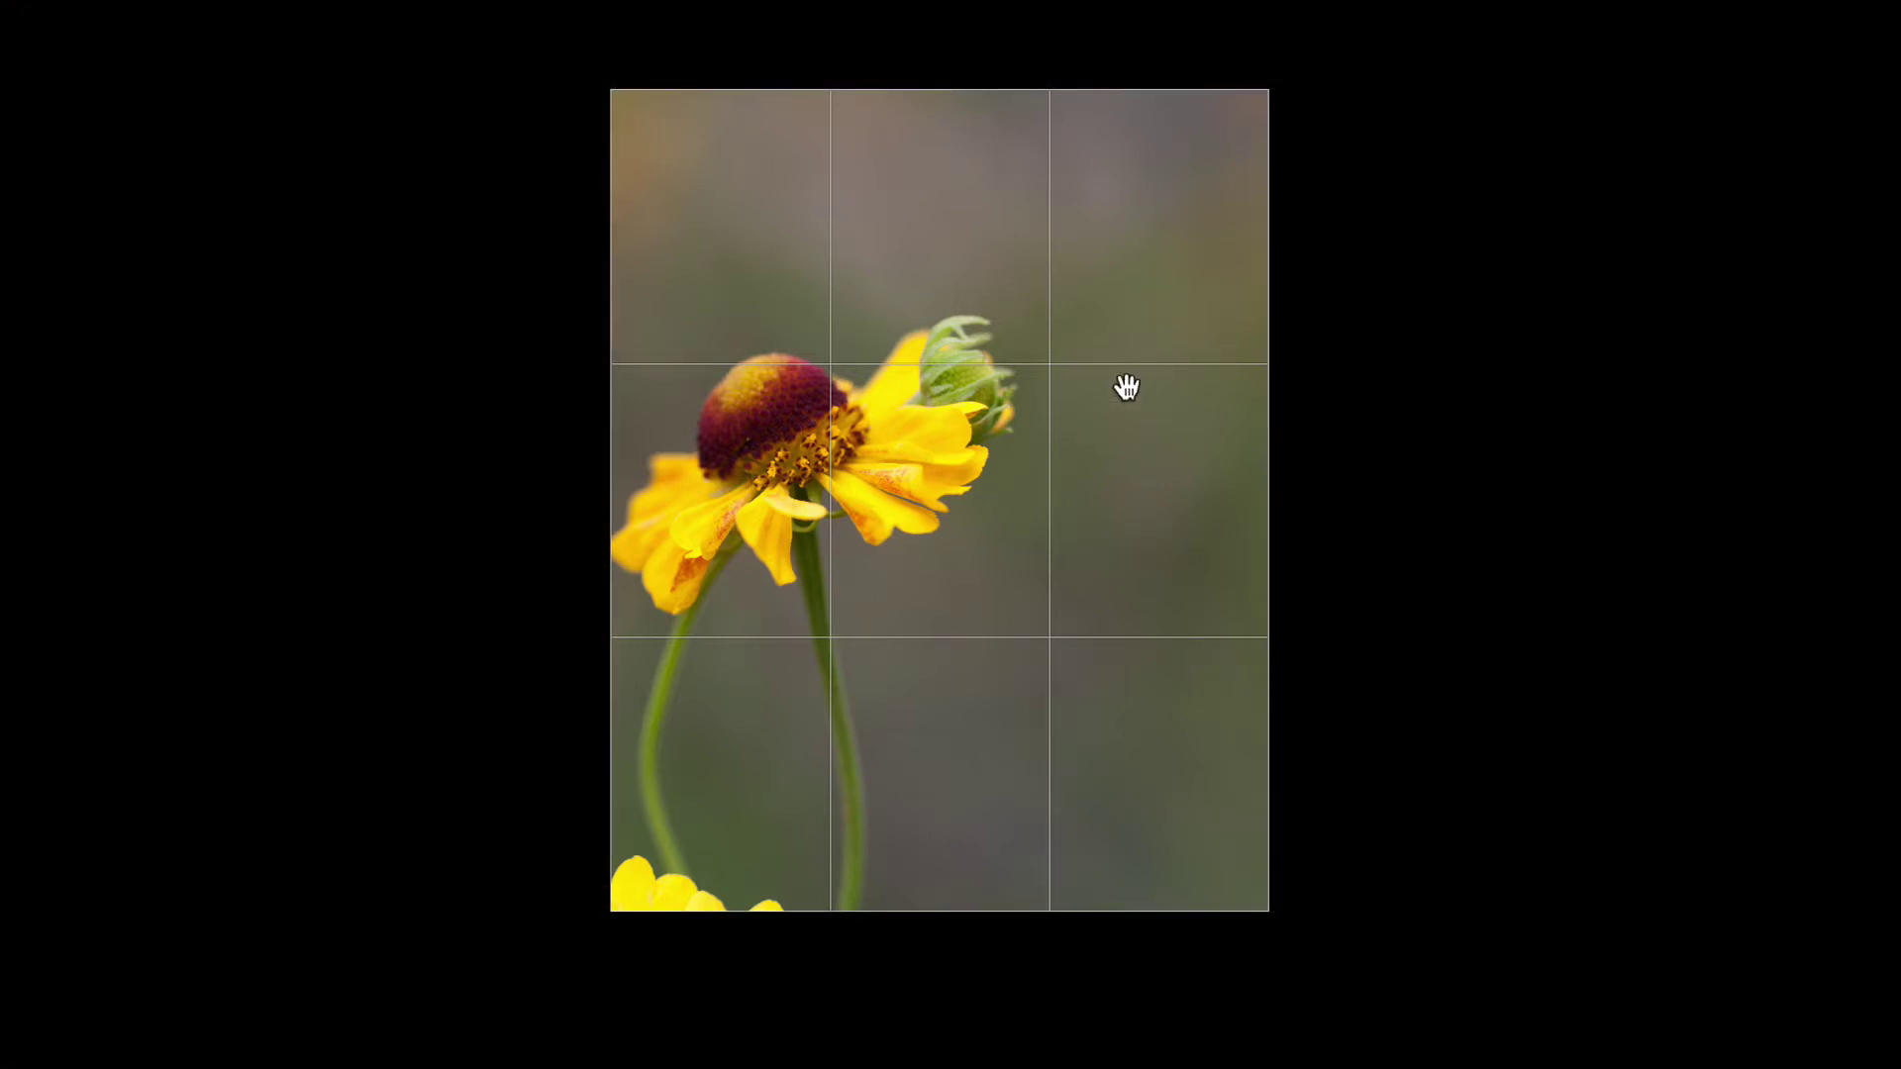
pyautogui.moveTo(1127, 387); pyautogui.dragTo(1271, 393)
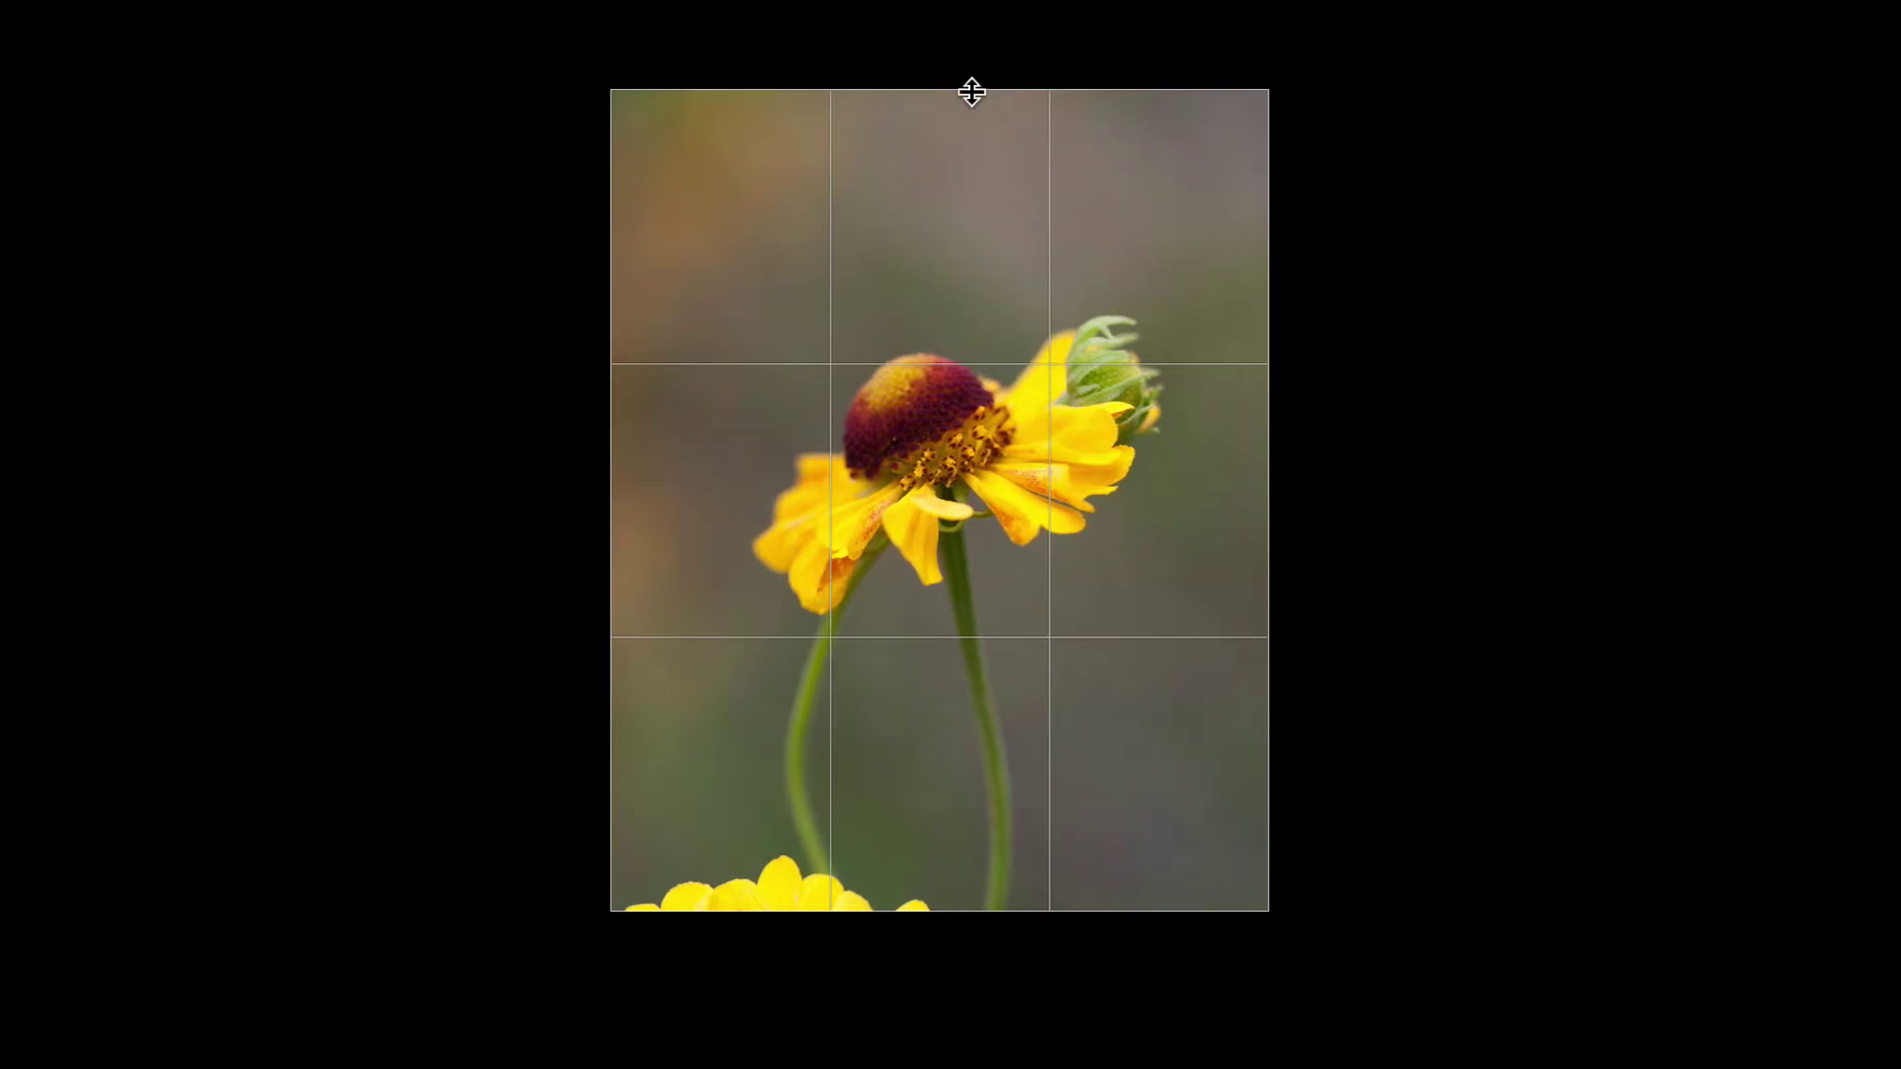
pyautogui.moveTo(971, 87); pyautogui.dragTo(972, 105)
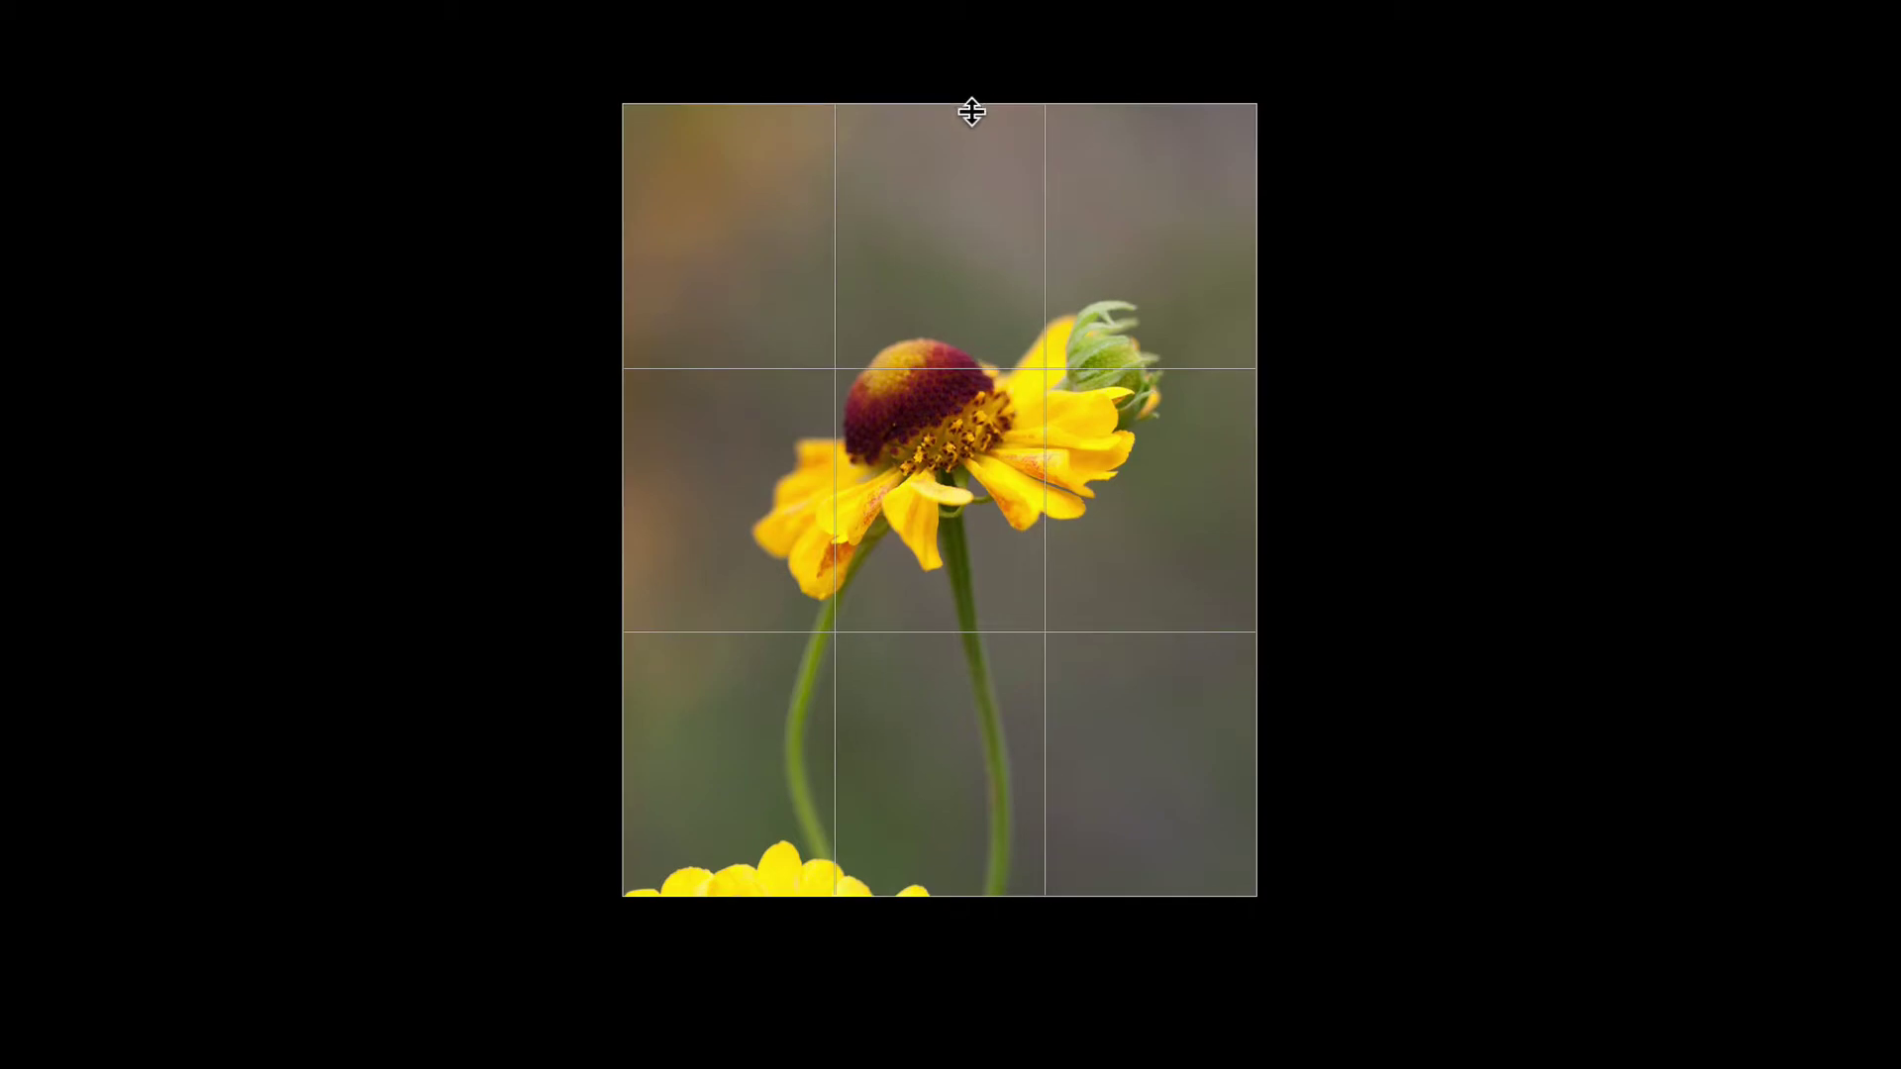
pyautogui.moveTo(955, 297); pyautogui.dragTo(948, 297)
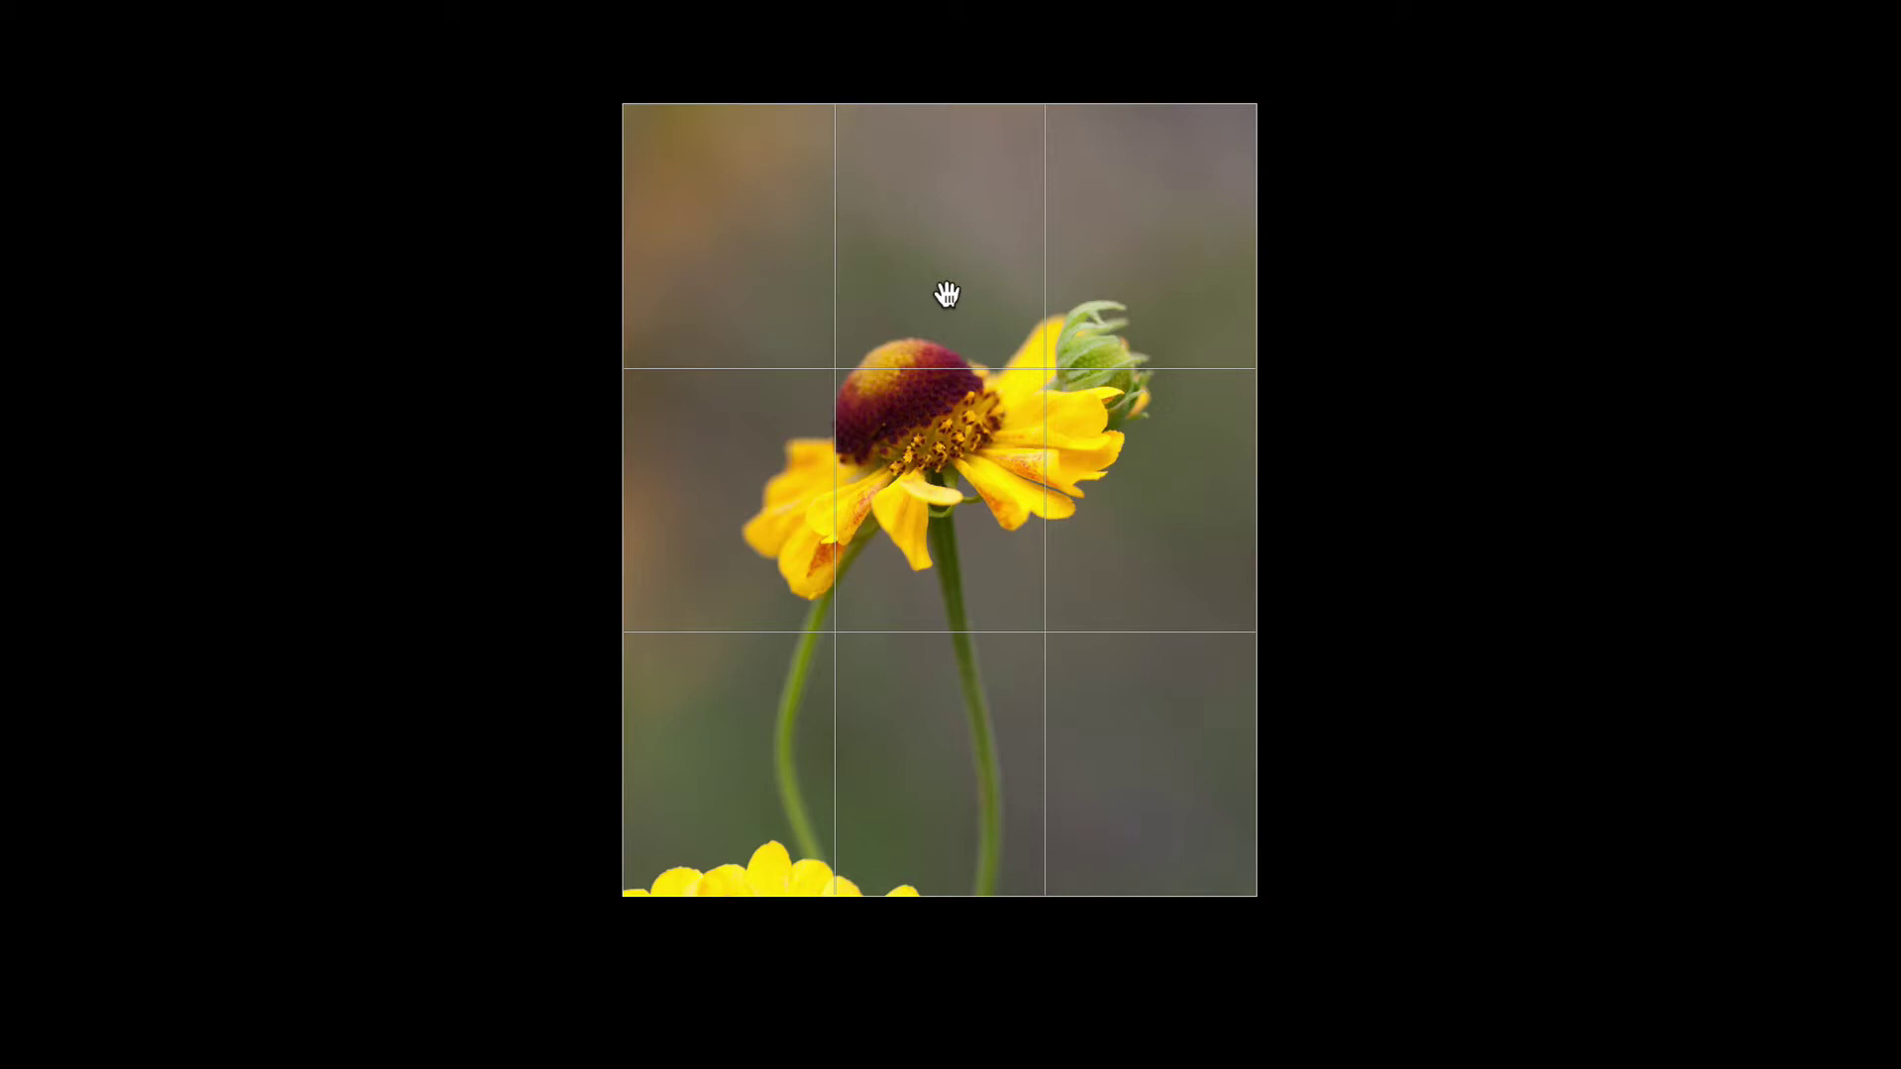
pyautogui.press('Return')
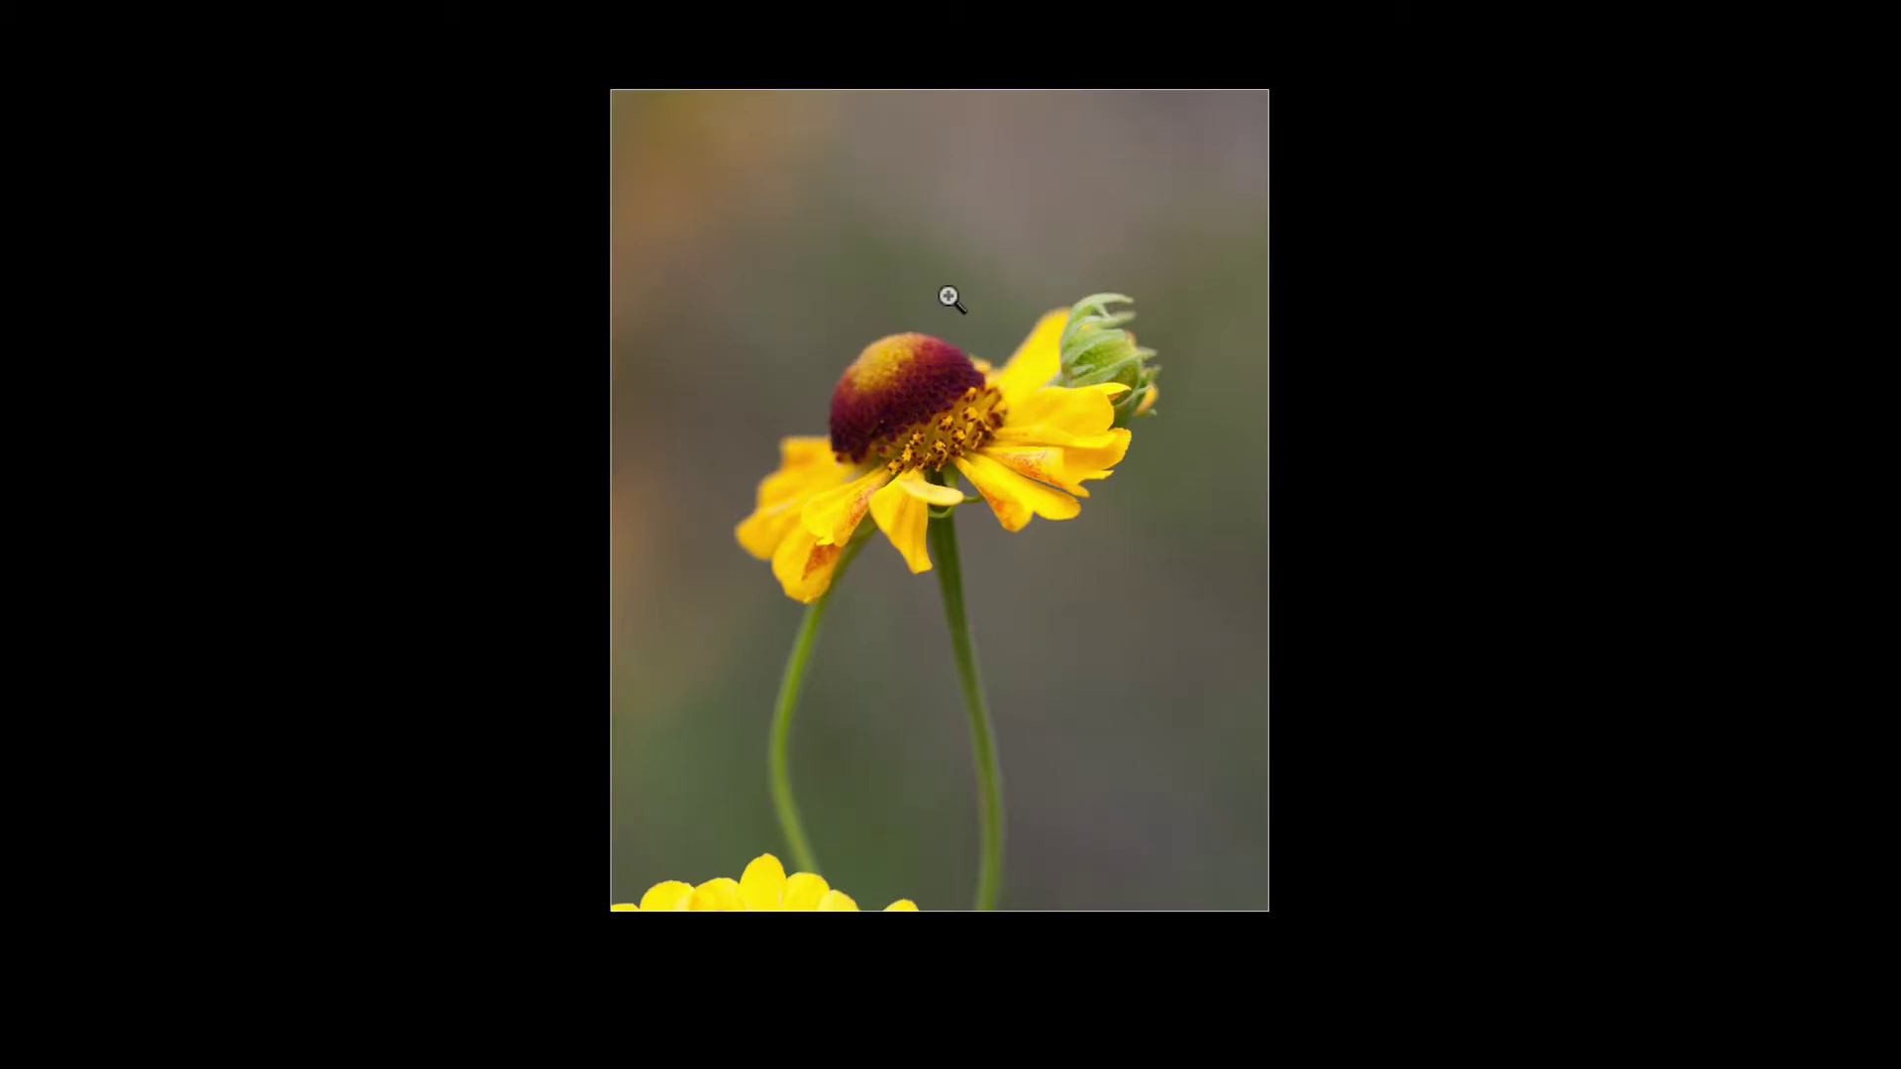
pyautogui.press('l')
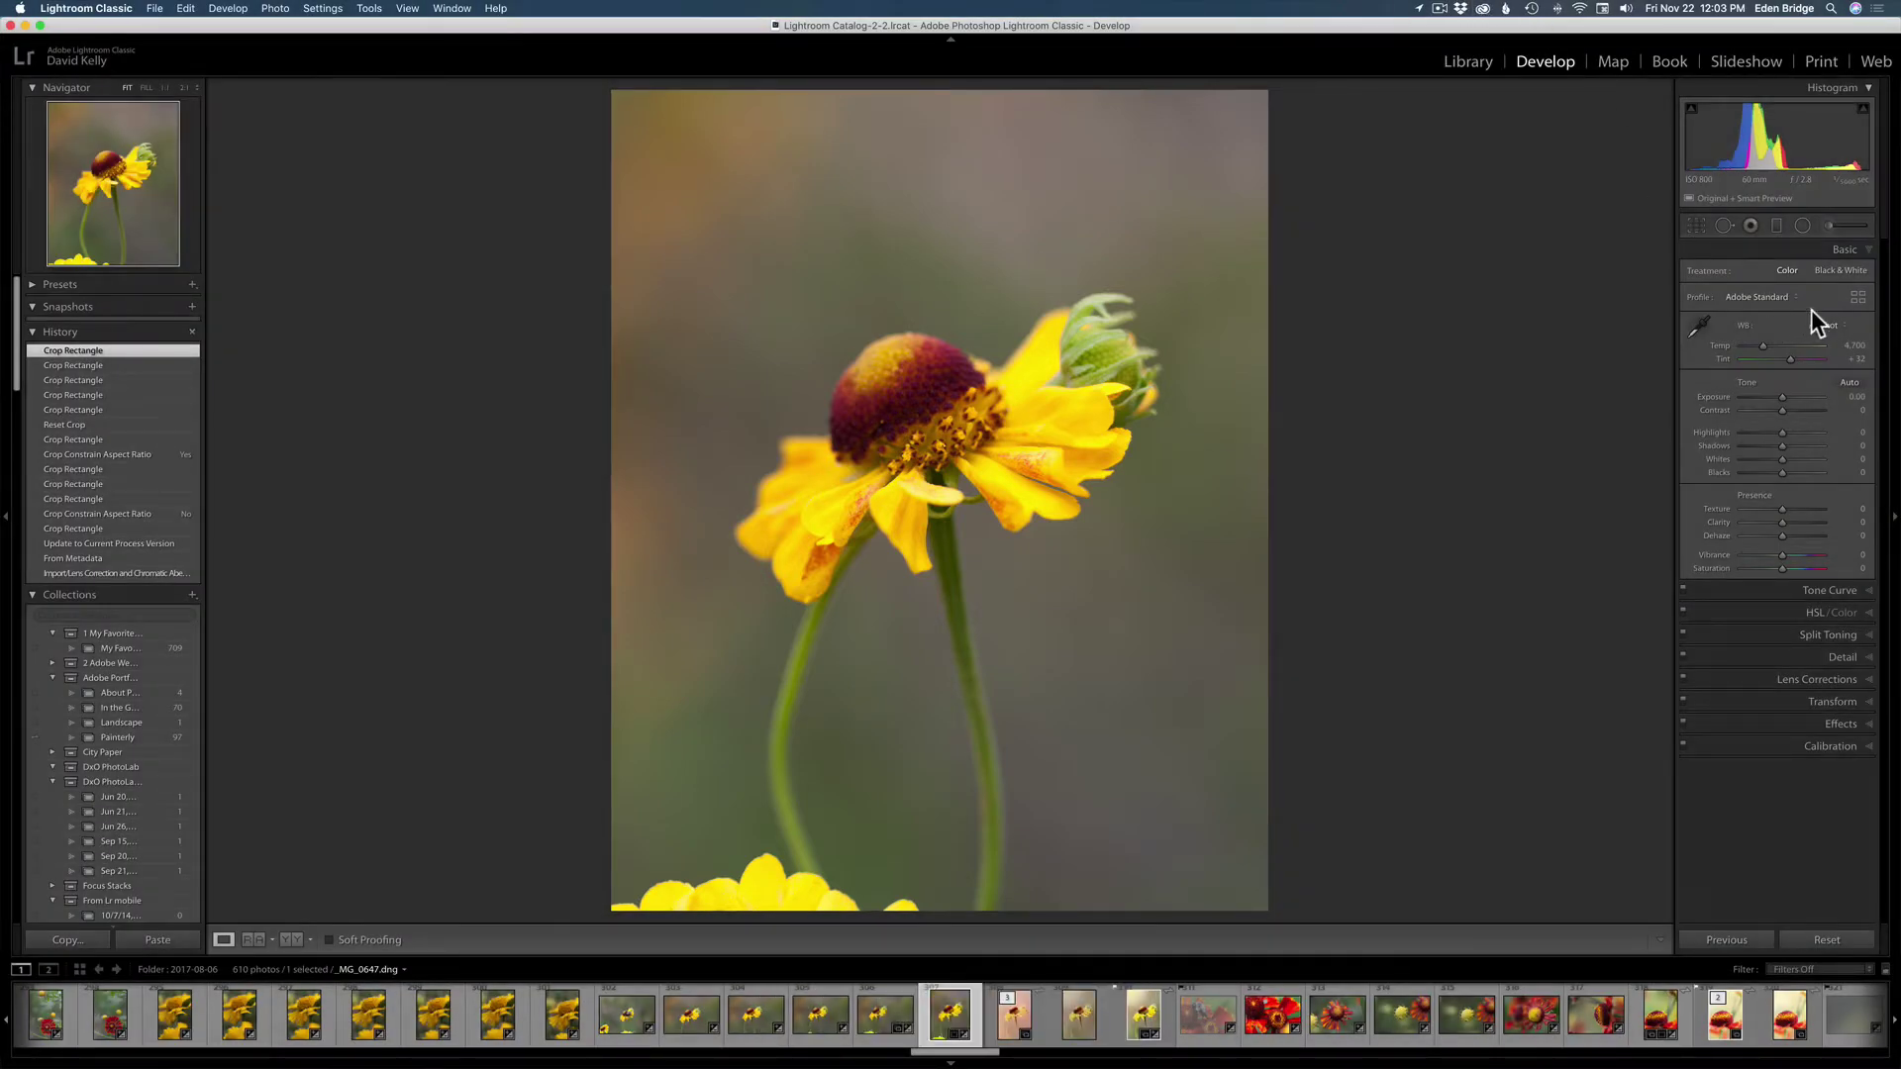
pyautogui.click(1789, 297)
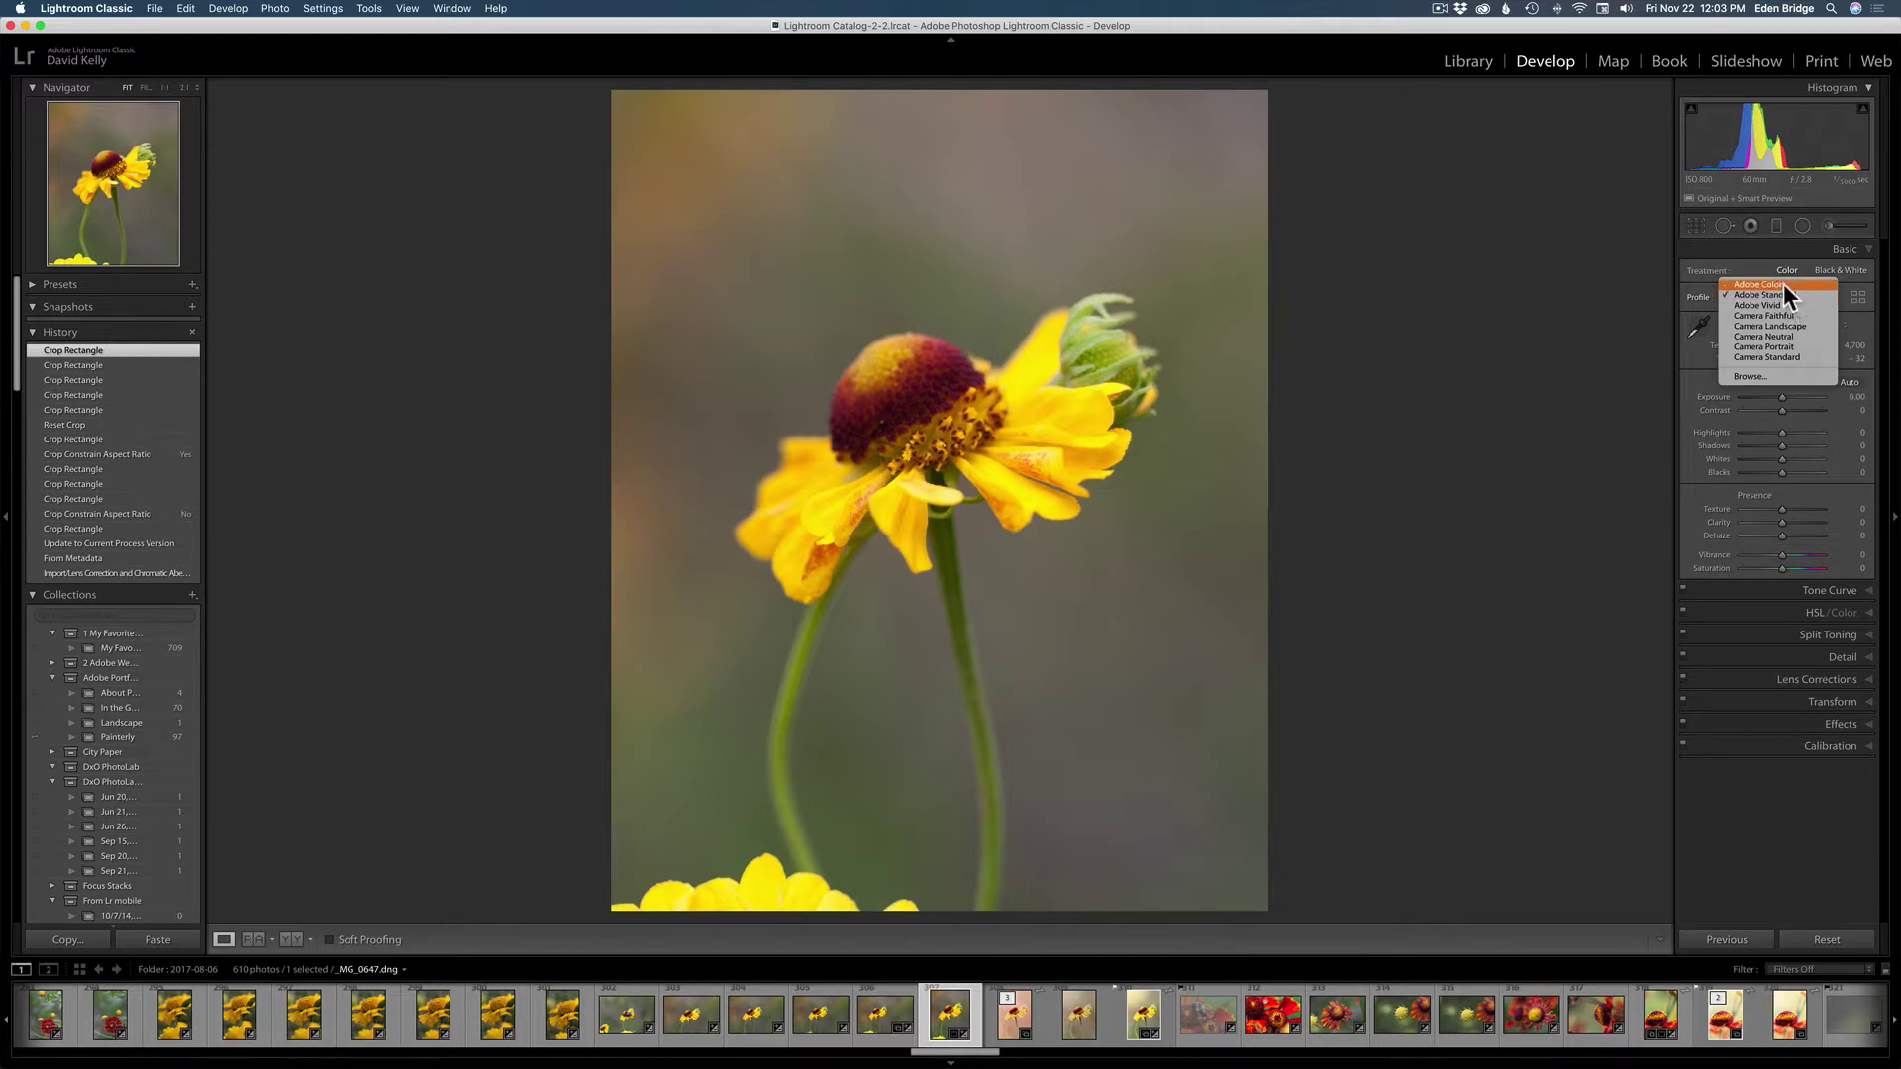
pyautogui.click(1784, 283)
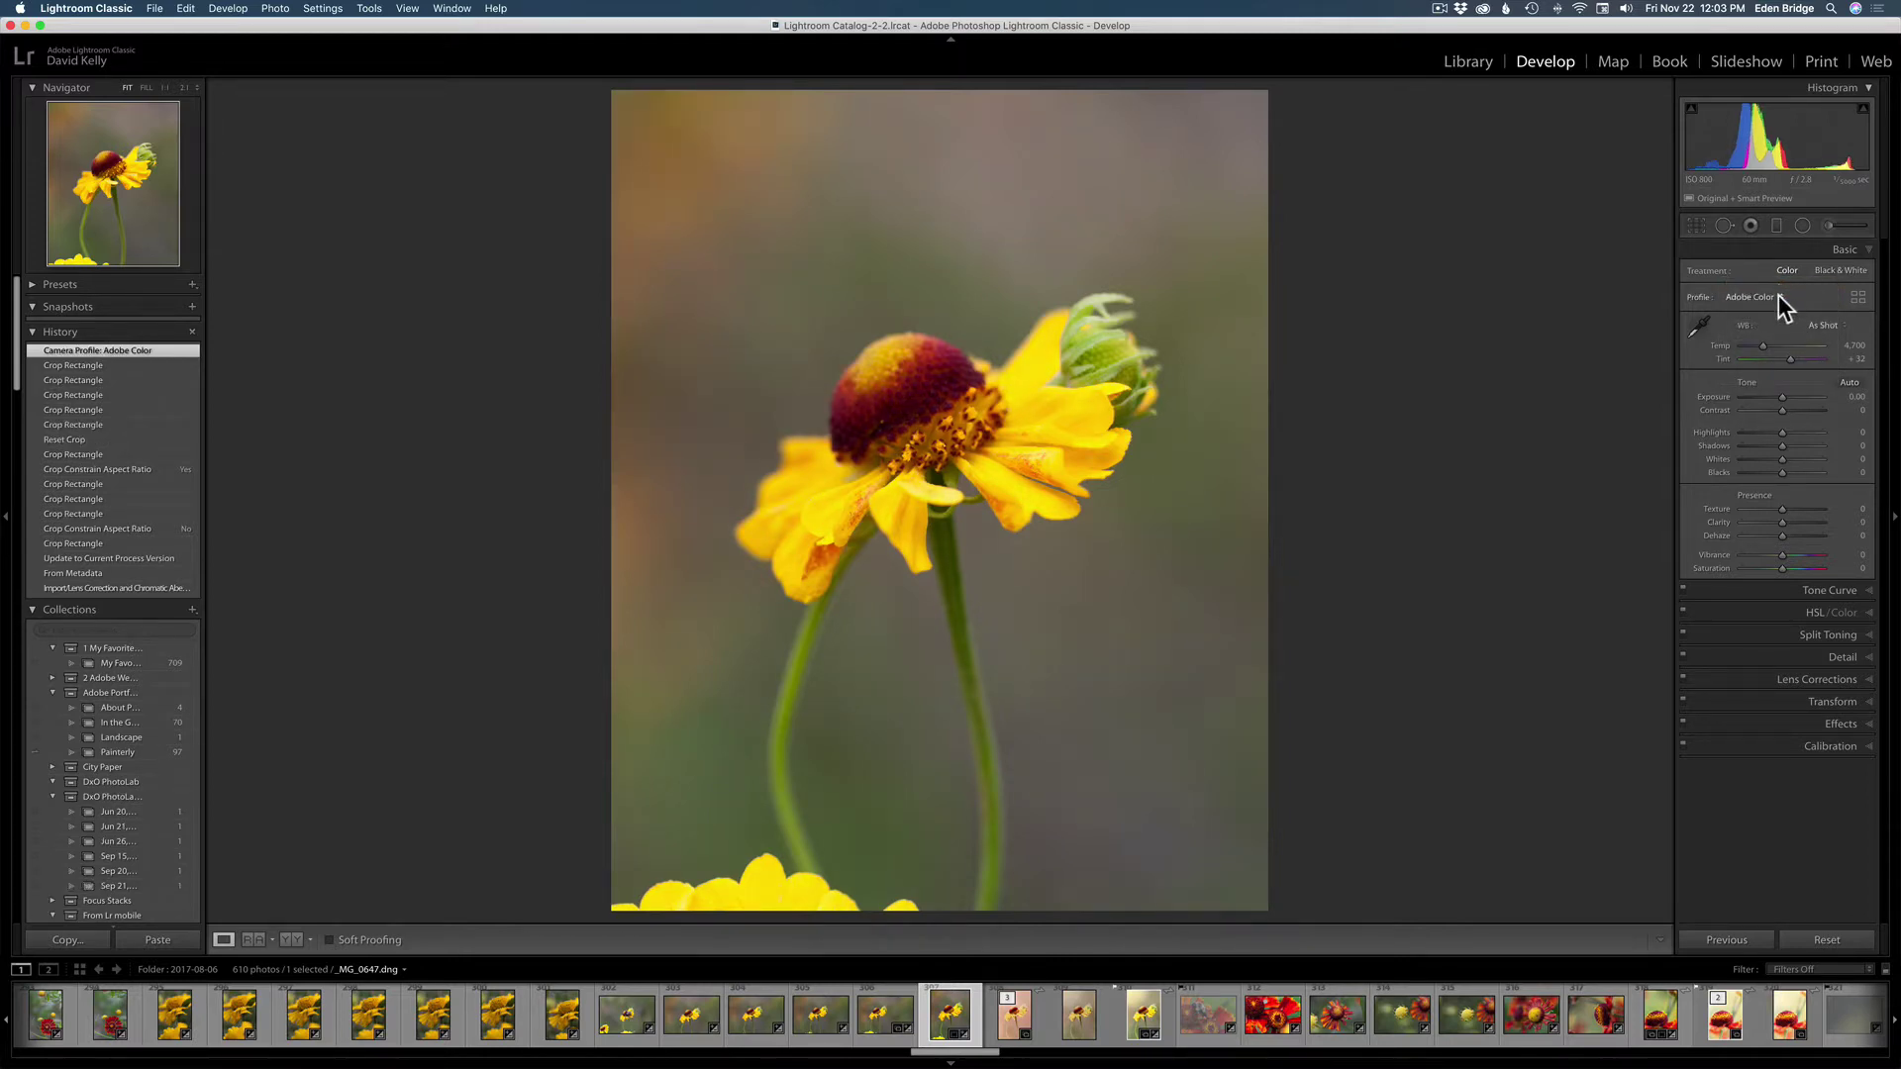
pyautogui.click(1779, 295)
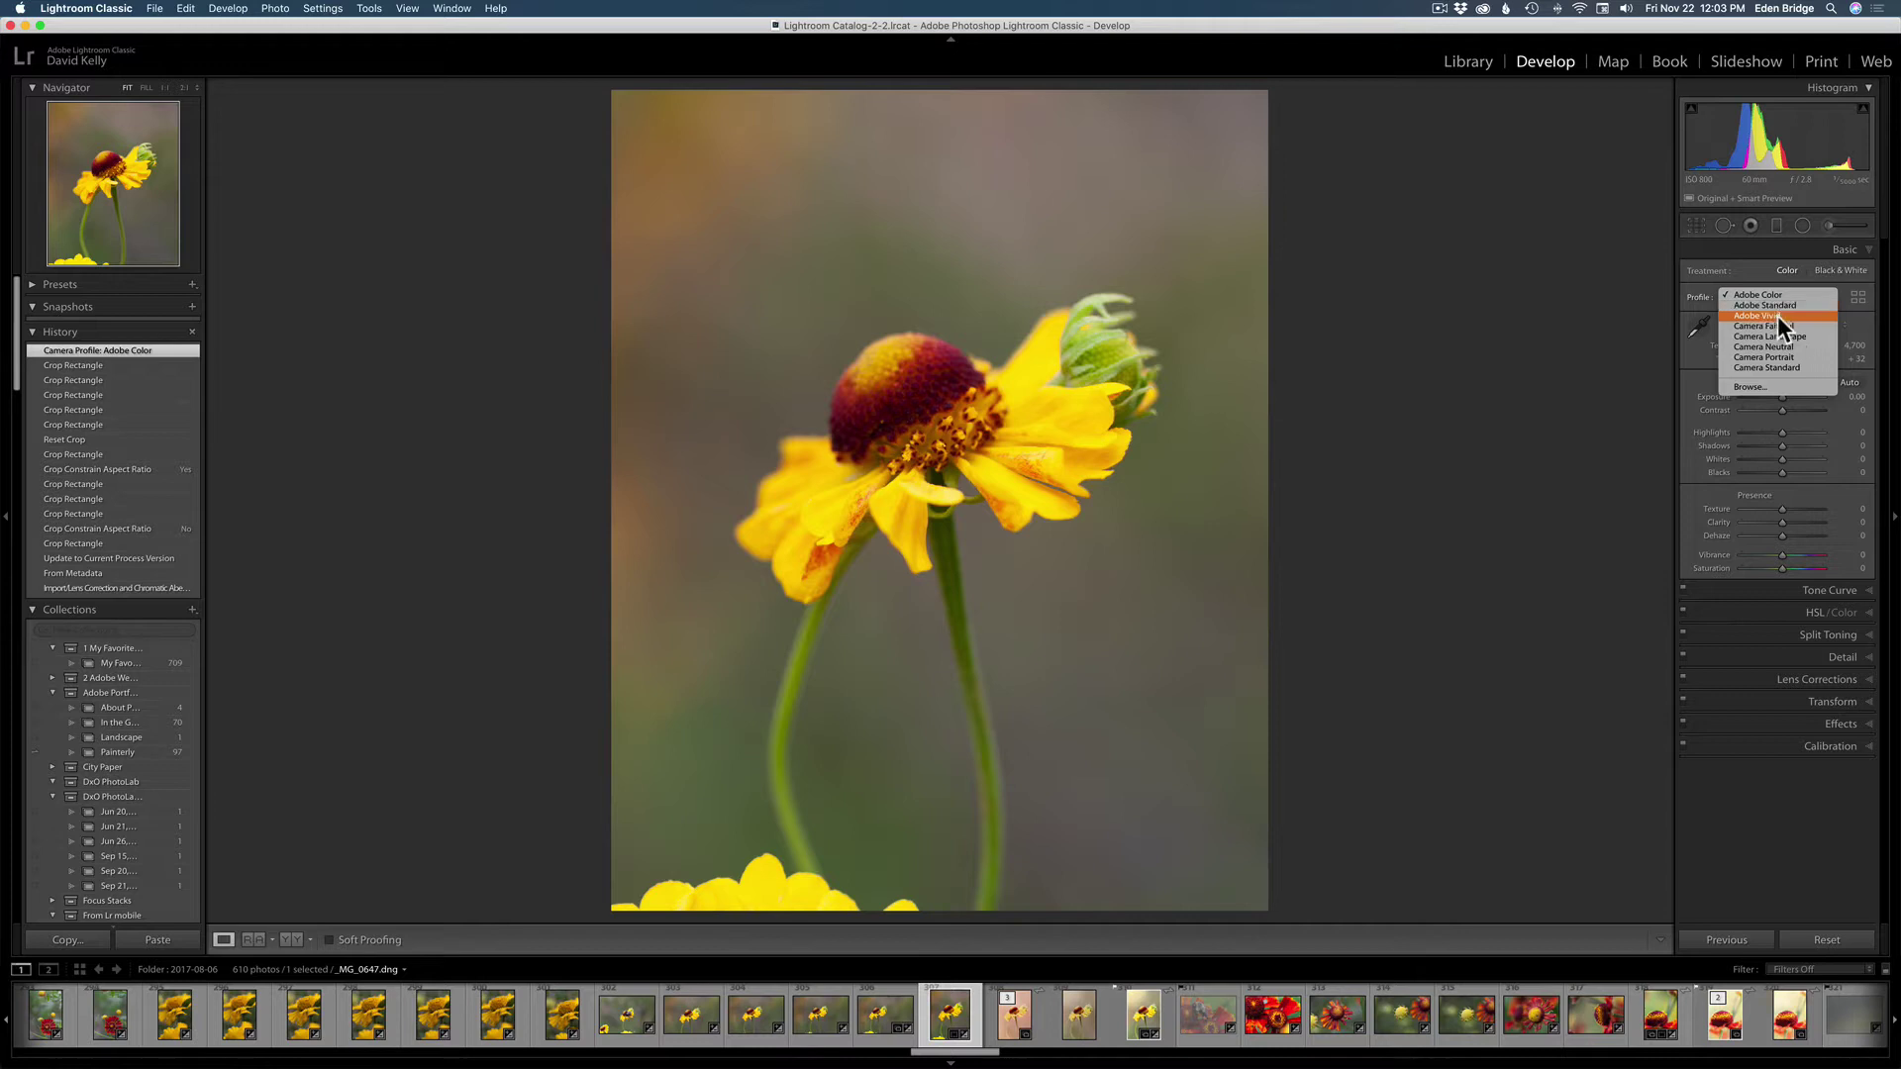
pyautogui.click(1779, 315)
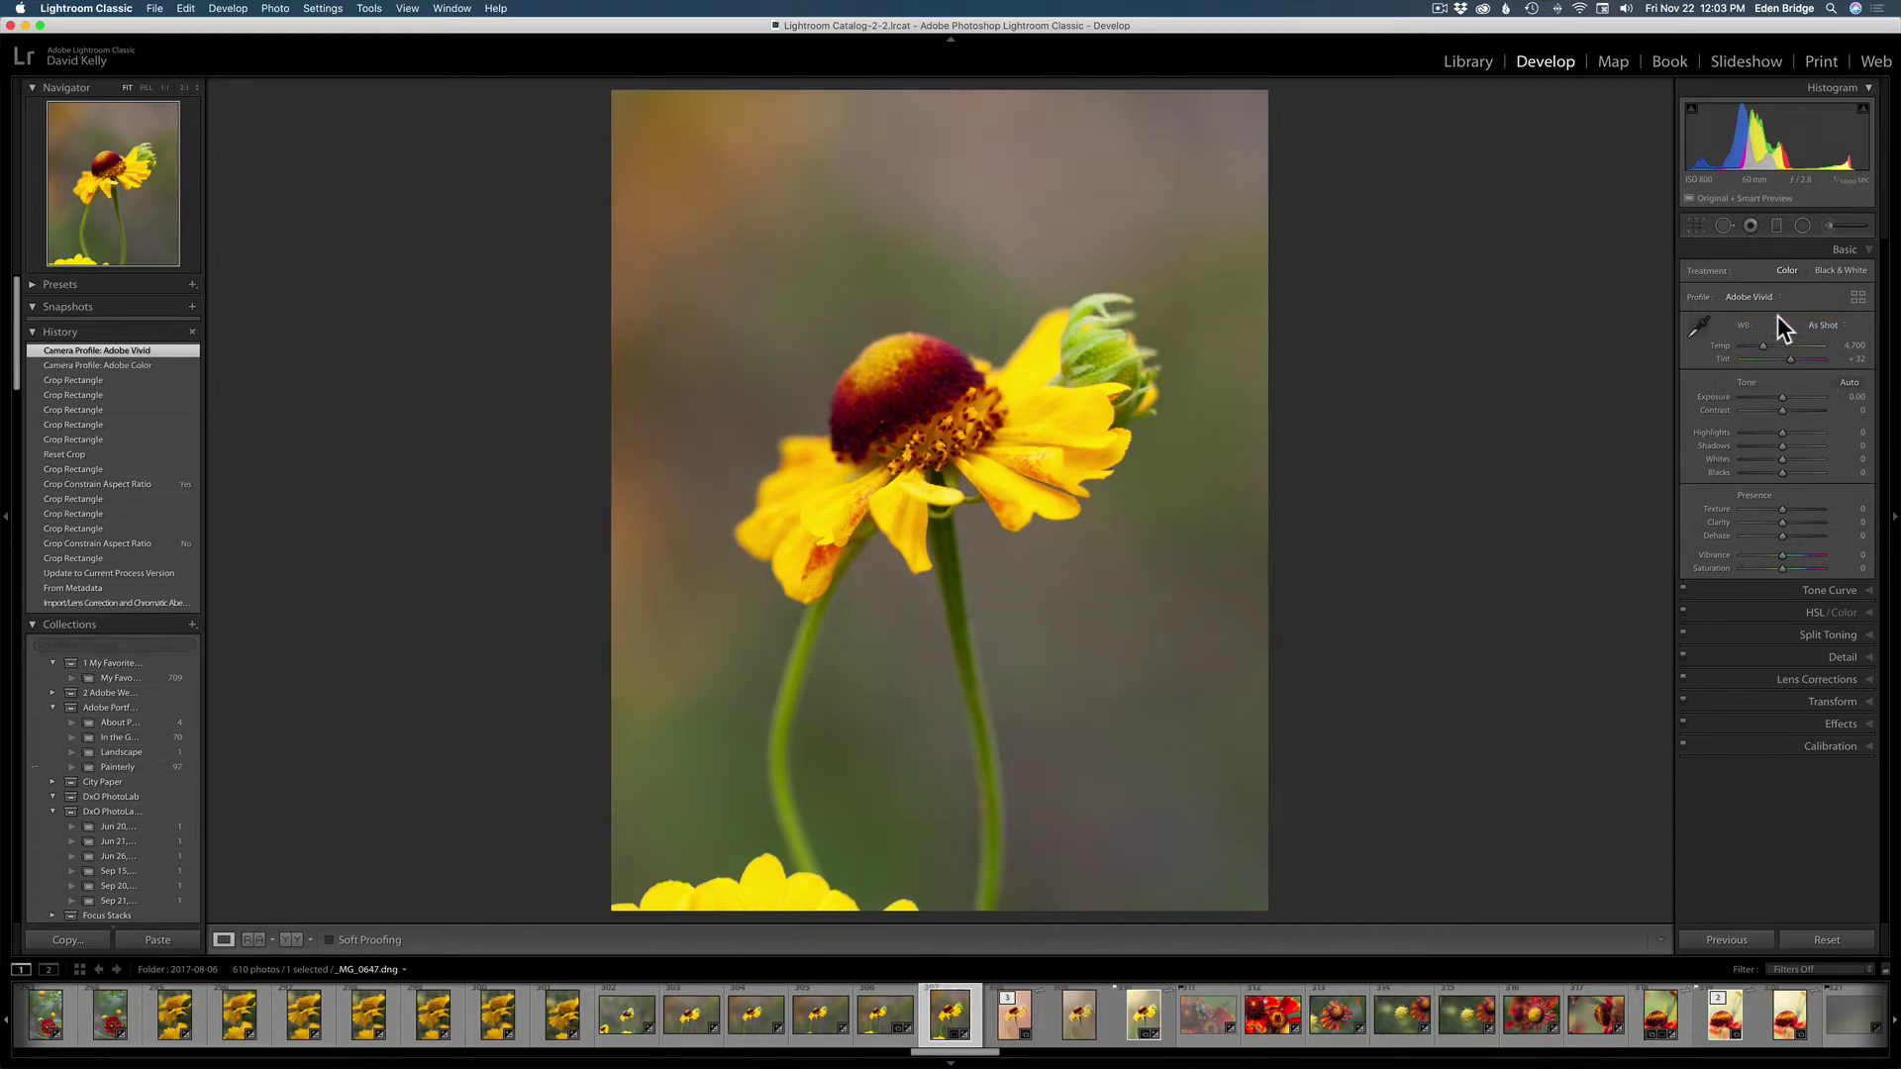
pyautogui.click(1775, 294)
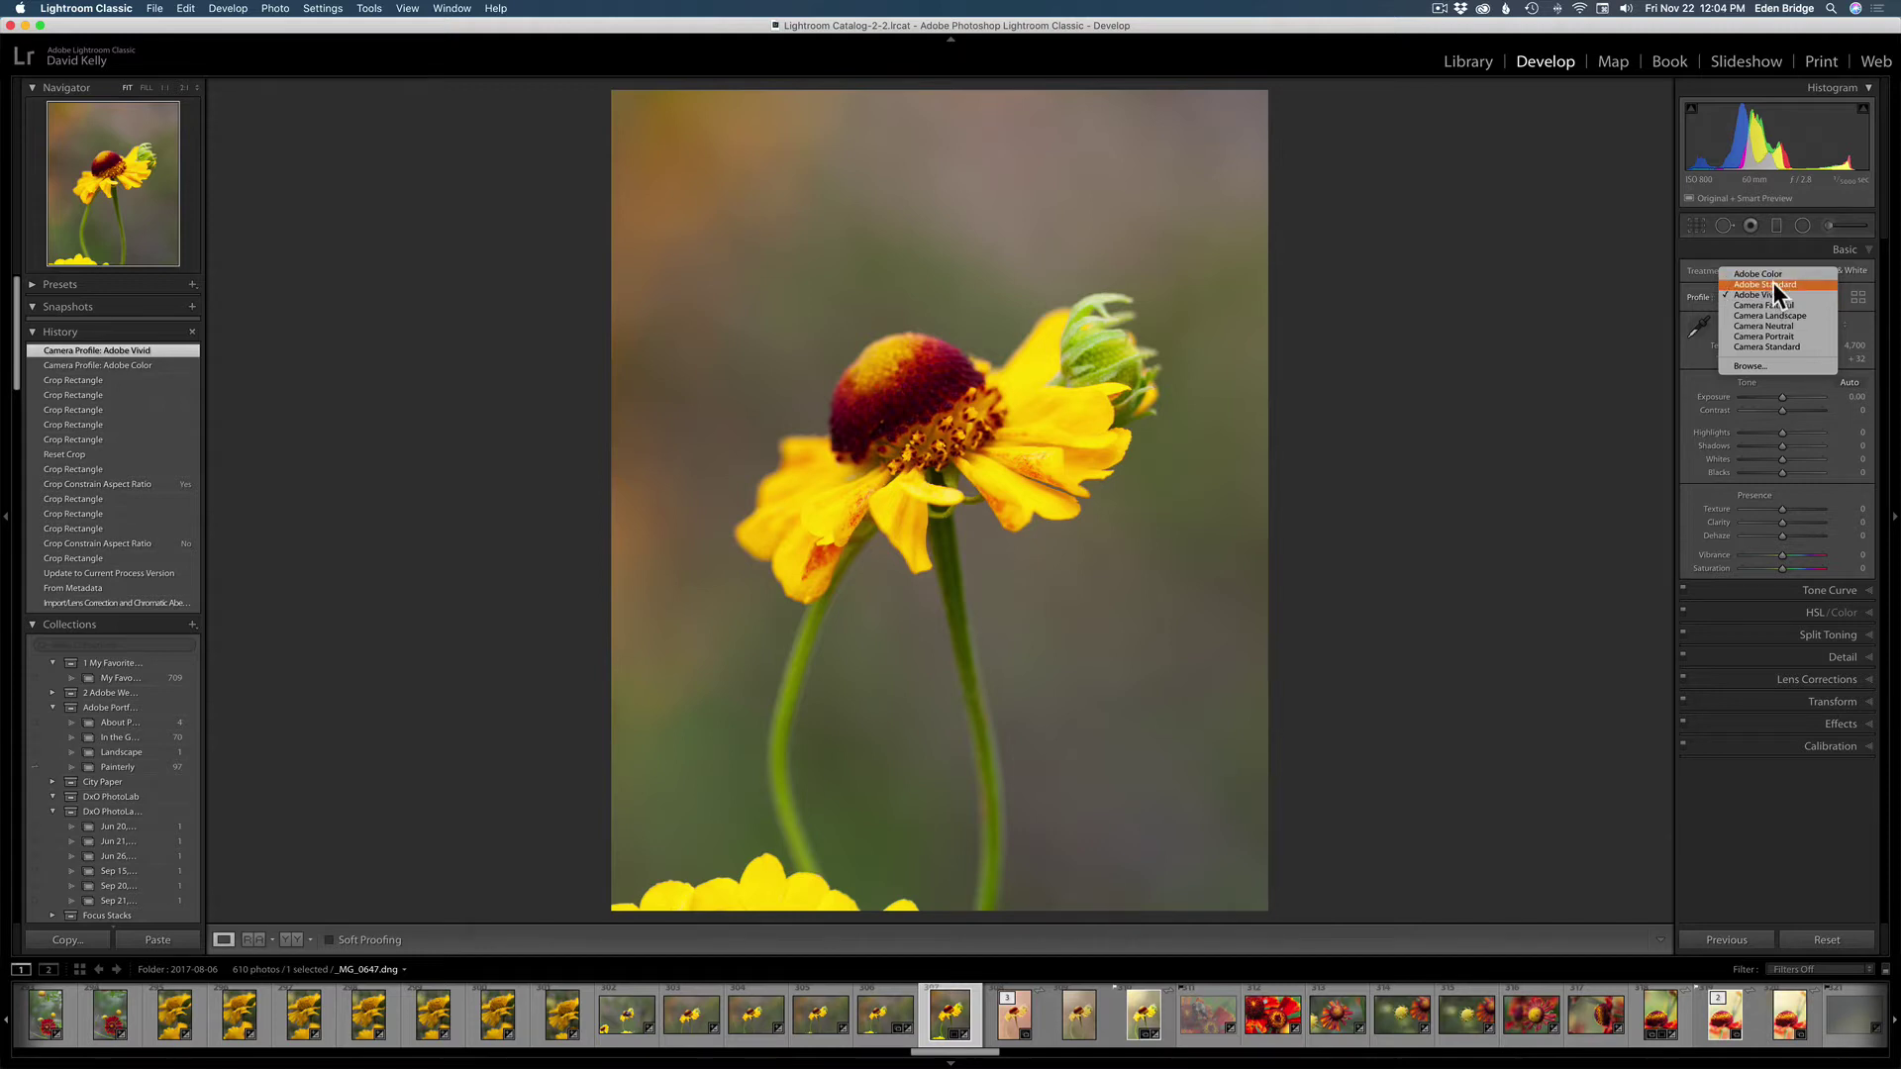
pyautogui.click(1773, 284)
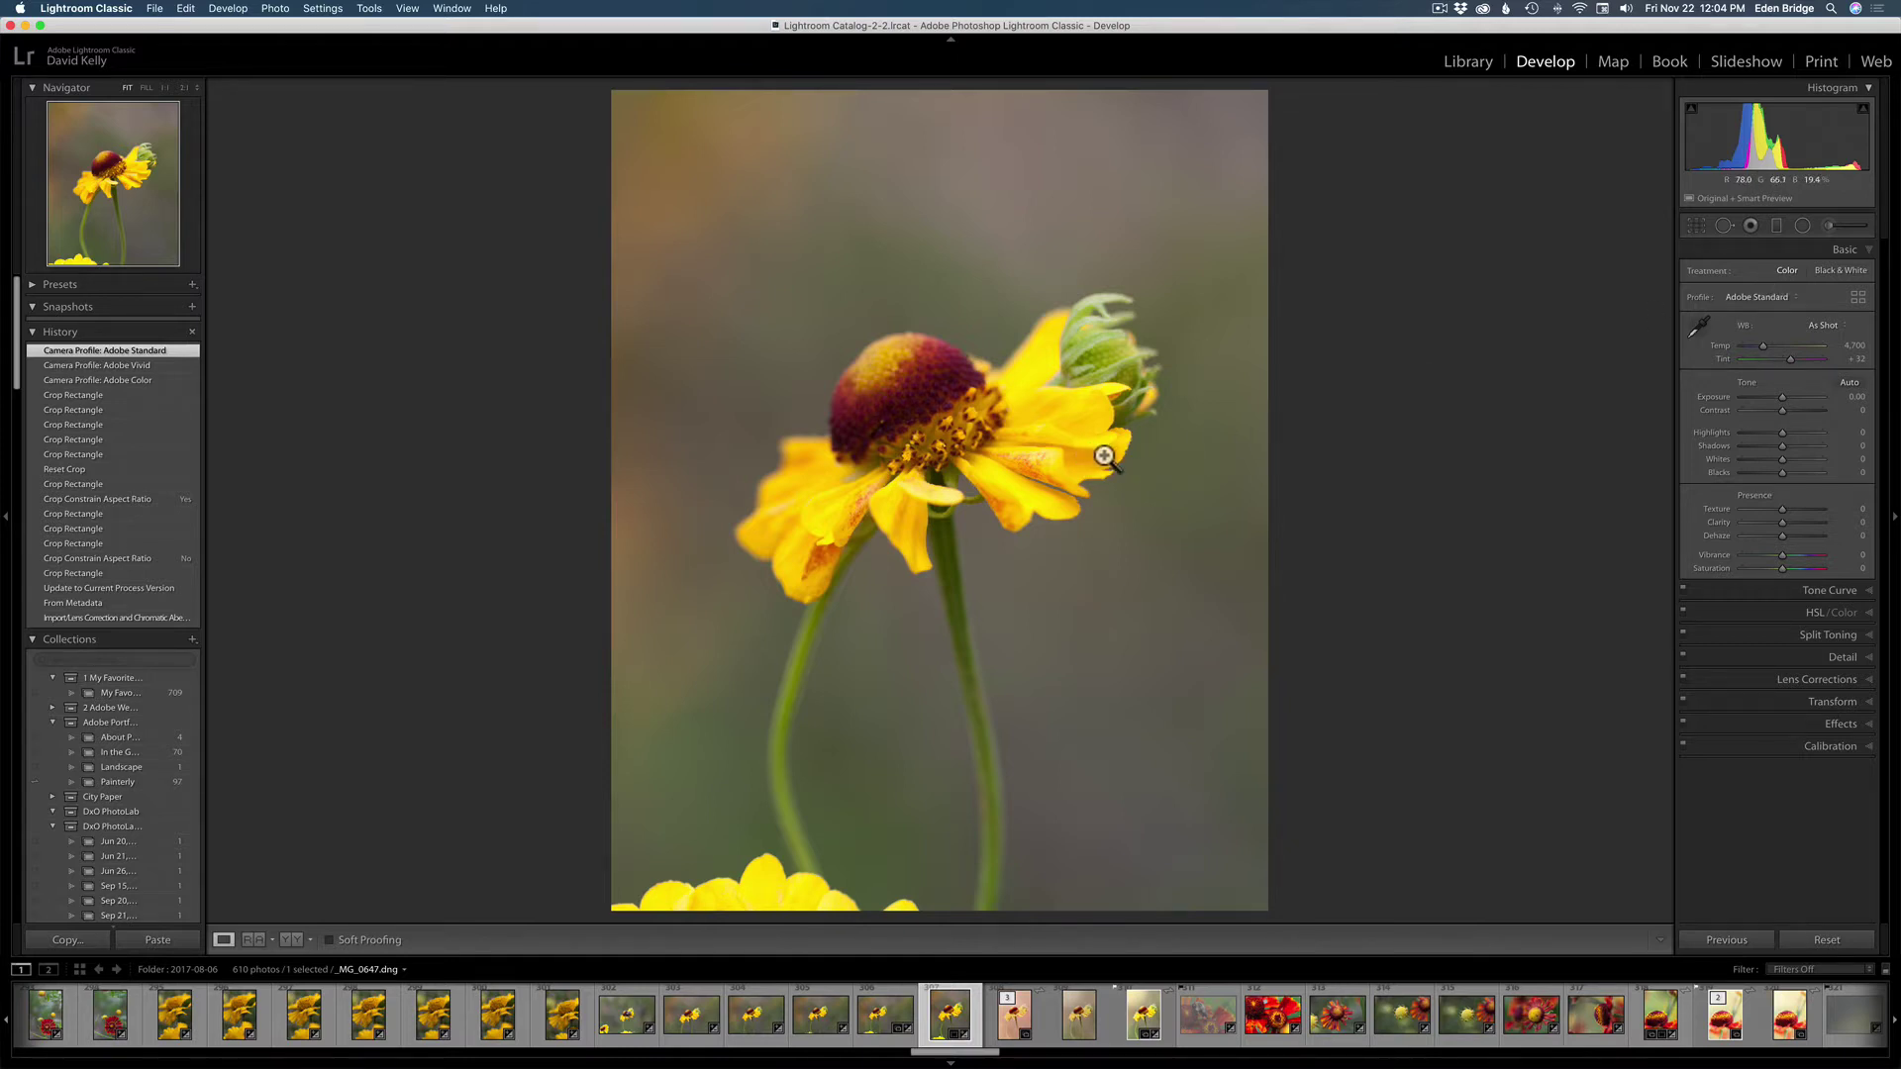
# Try Auto tone and undo it, then set Exposure +0.35, Highlights −46, Shadows +33
pyautogui.click(1849, 382)
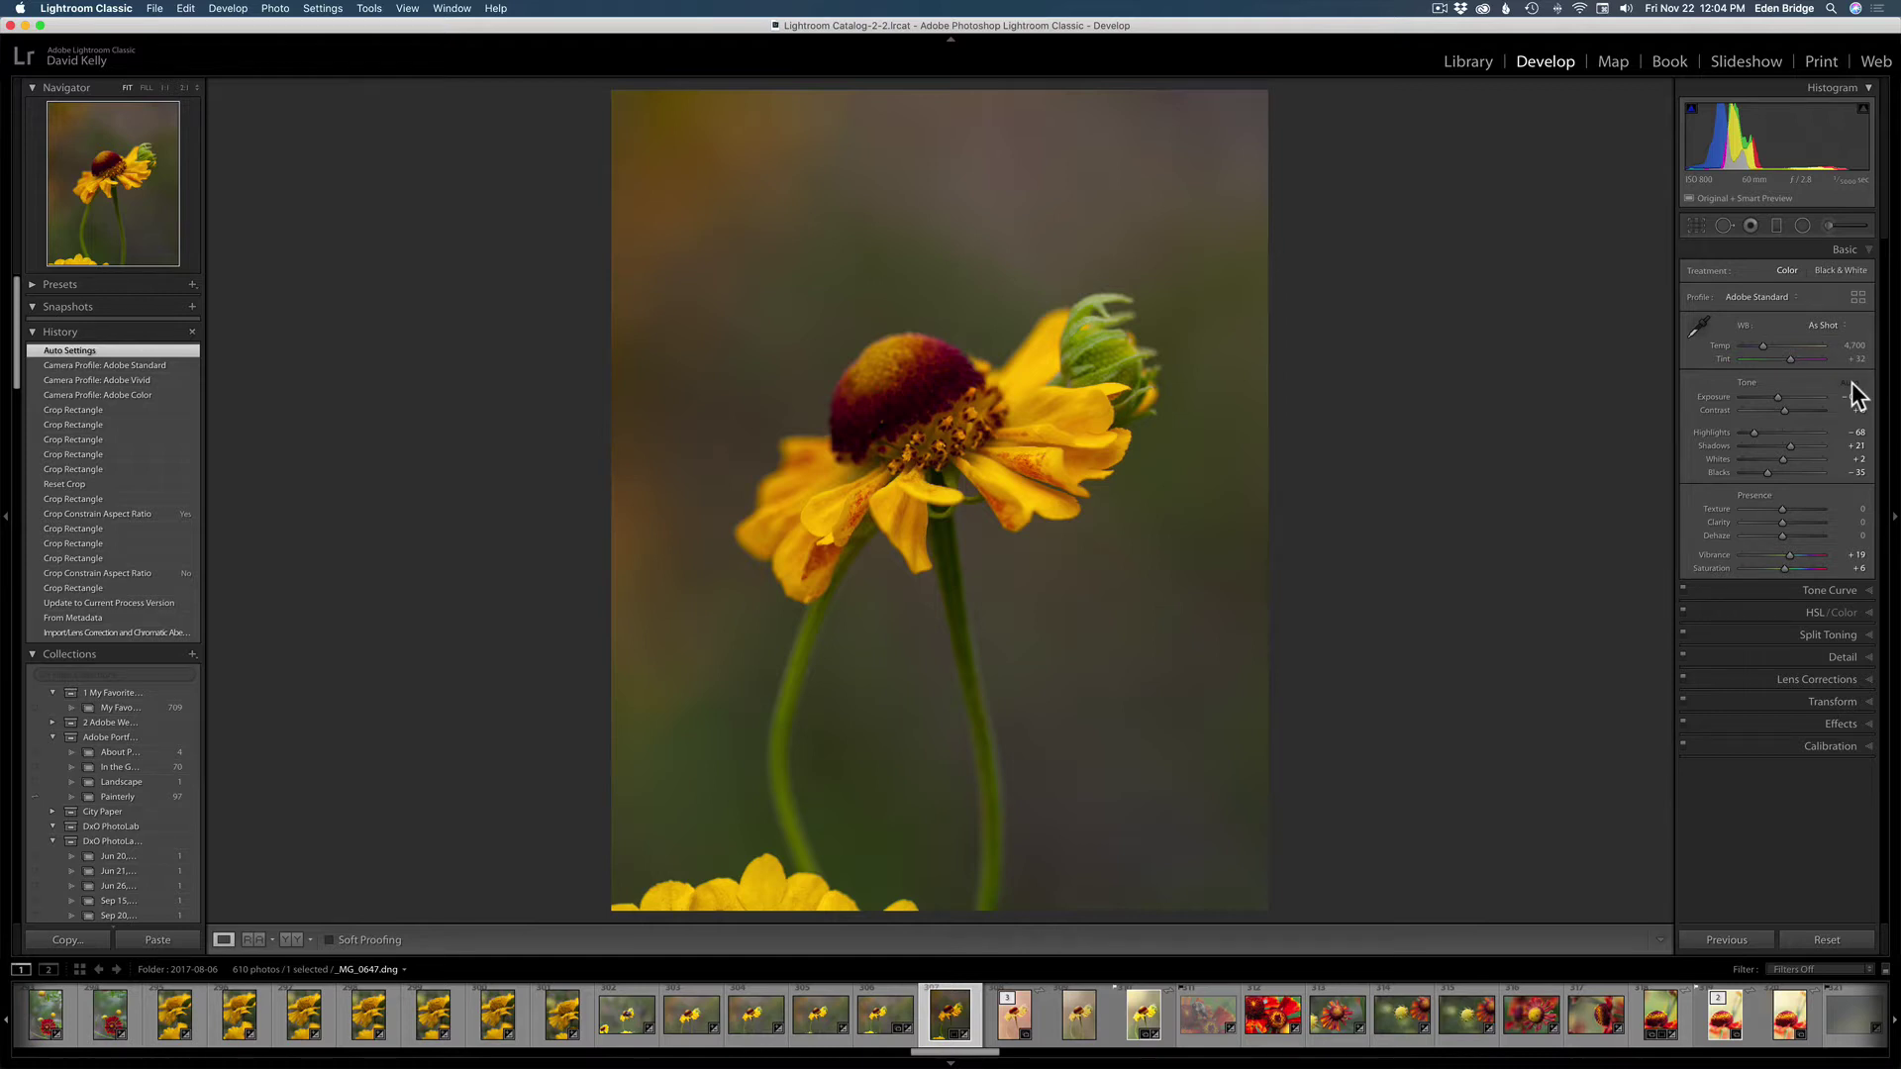
pyautogui.press('super+z')
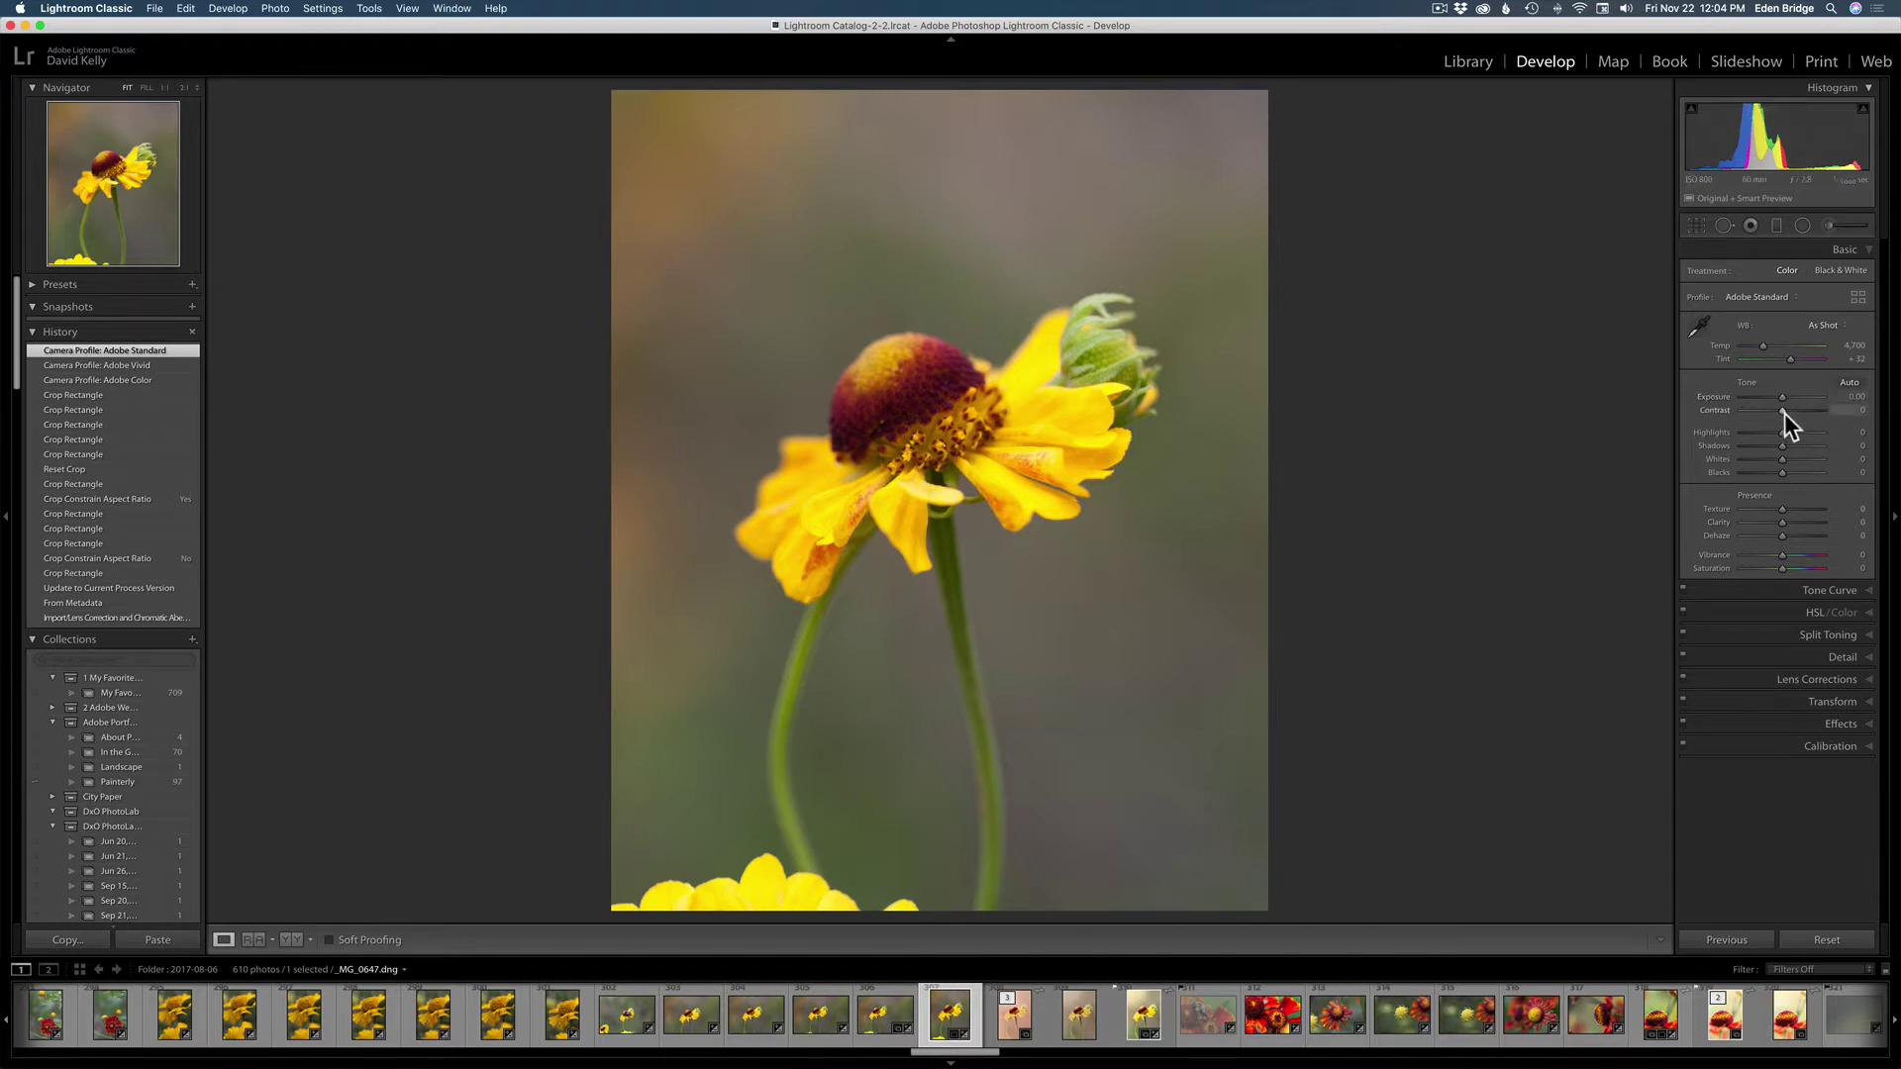
pyautogui.moveTo(1780, 431); pyautogui.dragTo(1766, 429)
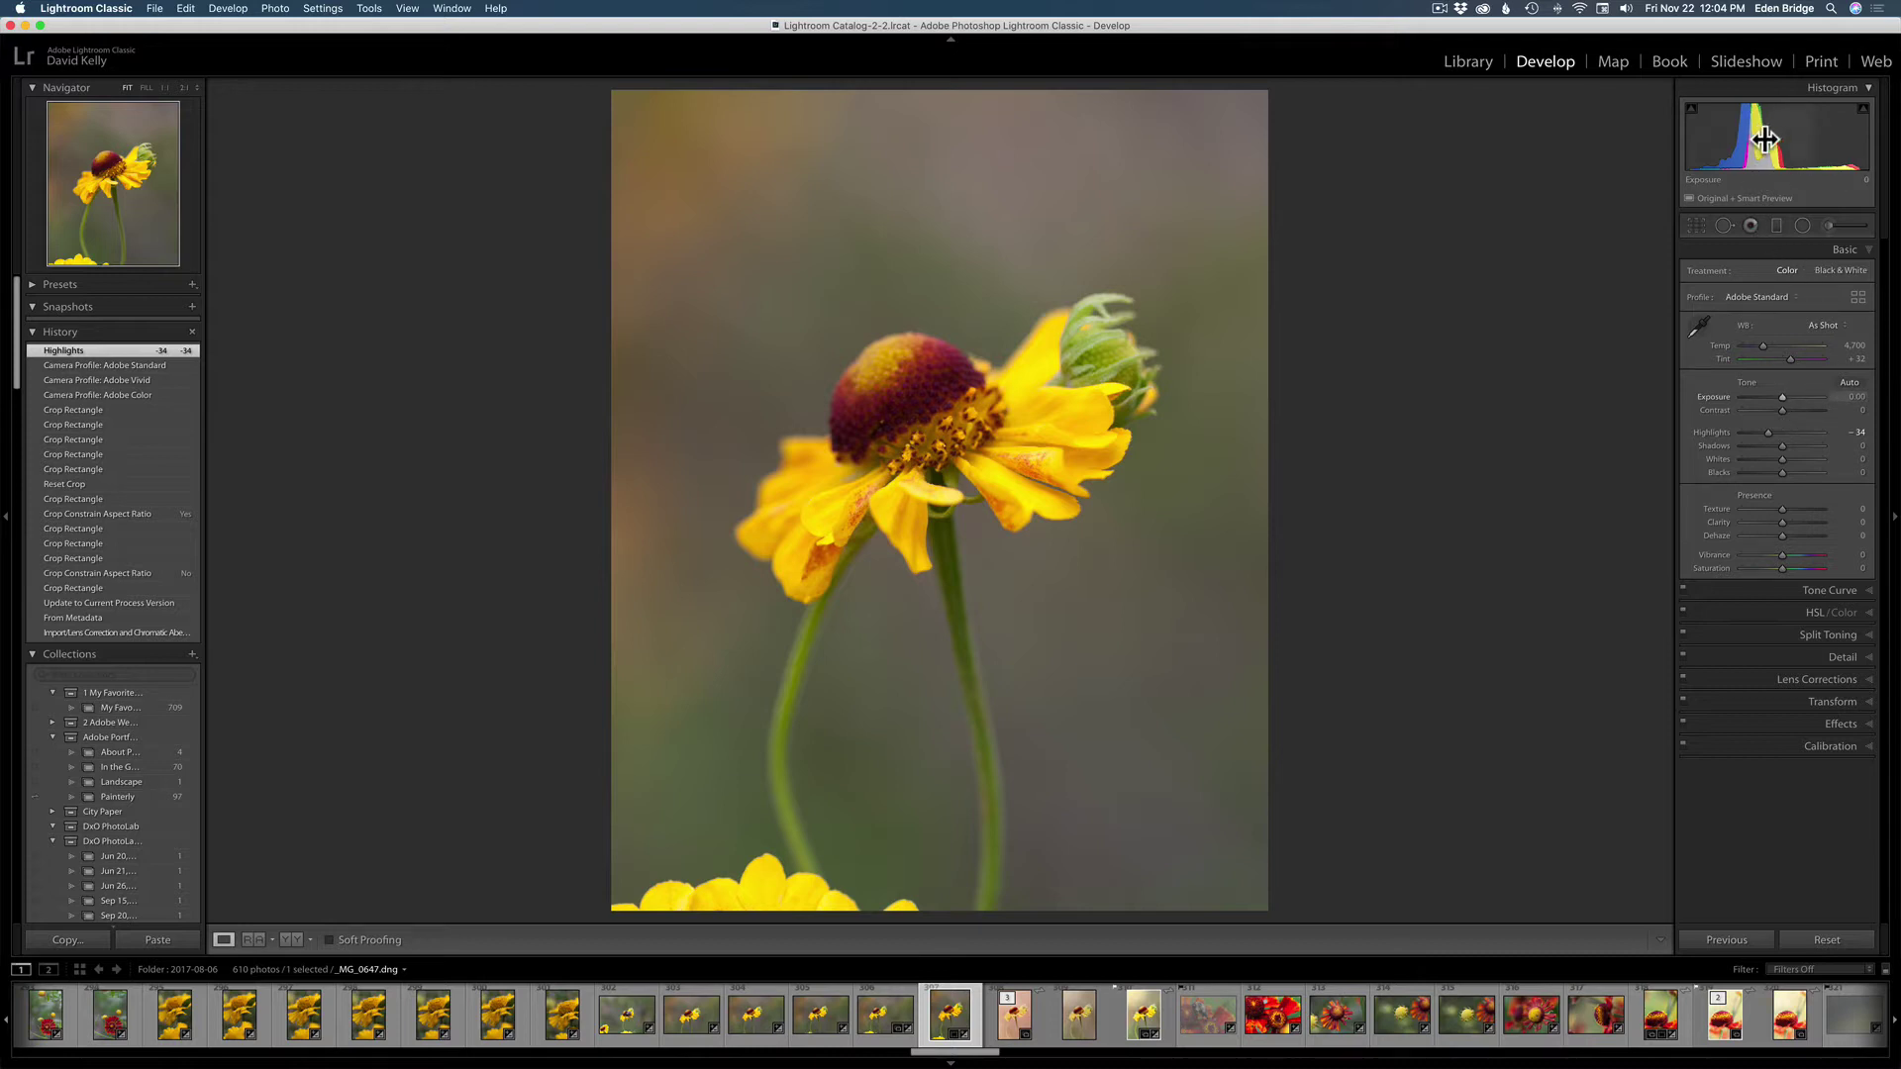
pyautogui.click(1786, 395)
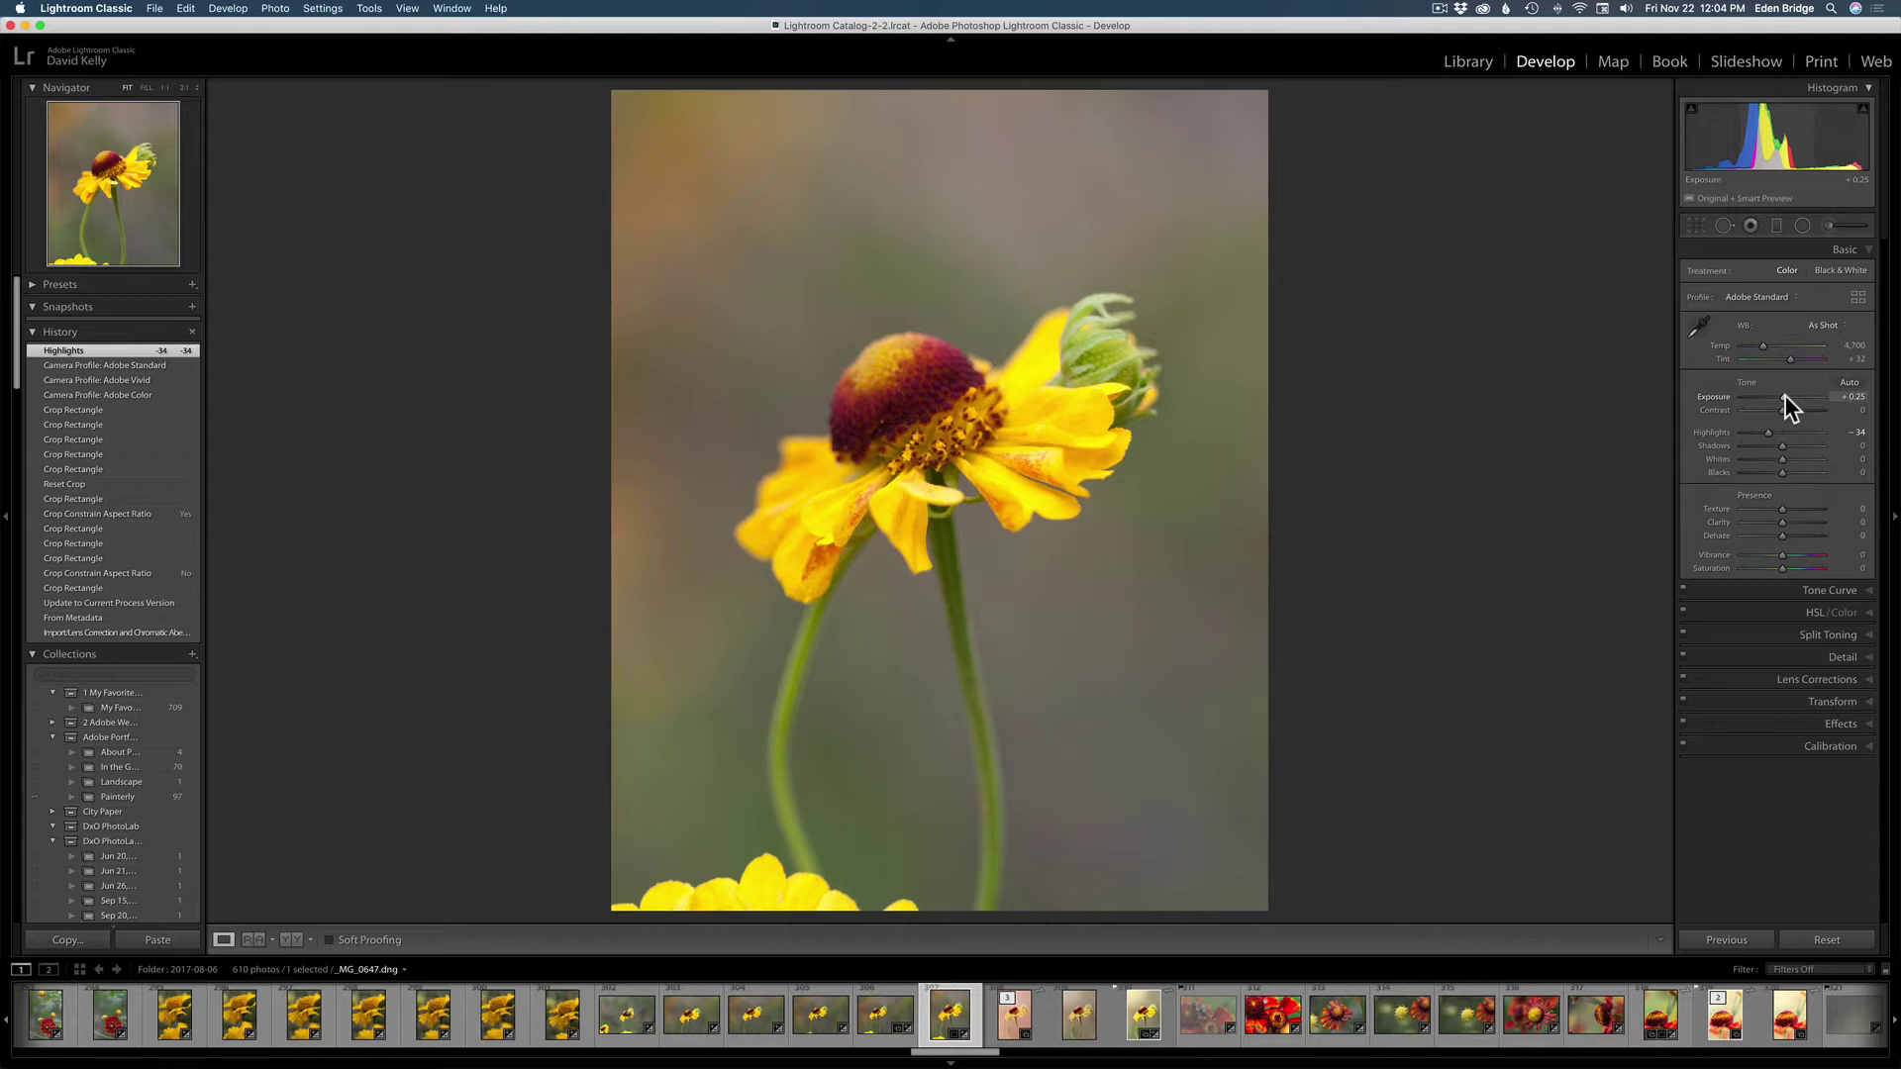
pyautogui.press('Up')
pyautogui.press('Up')
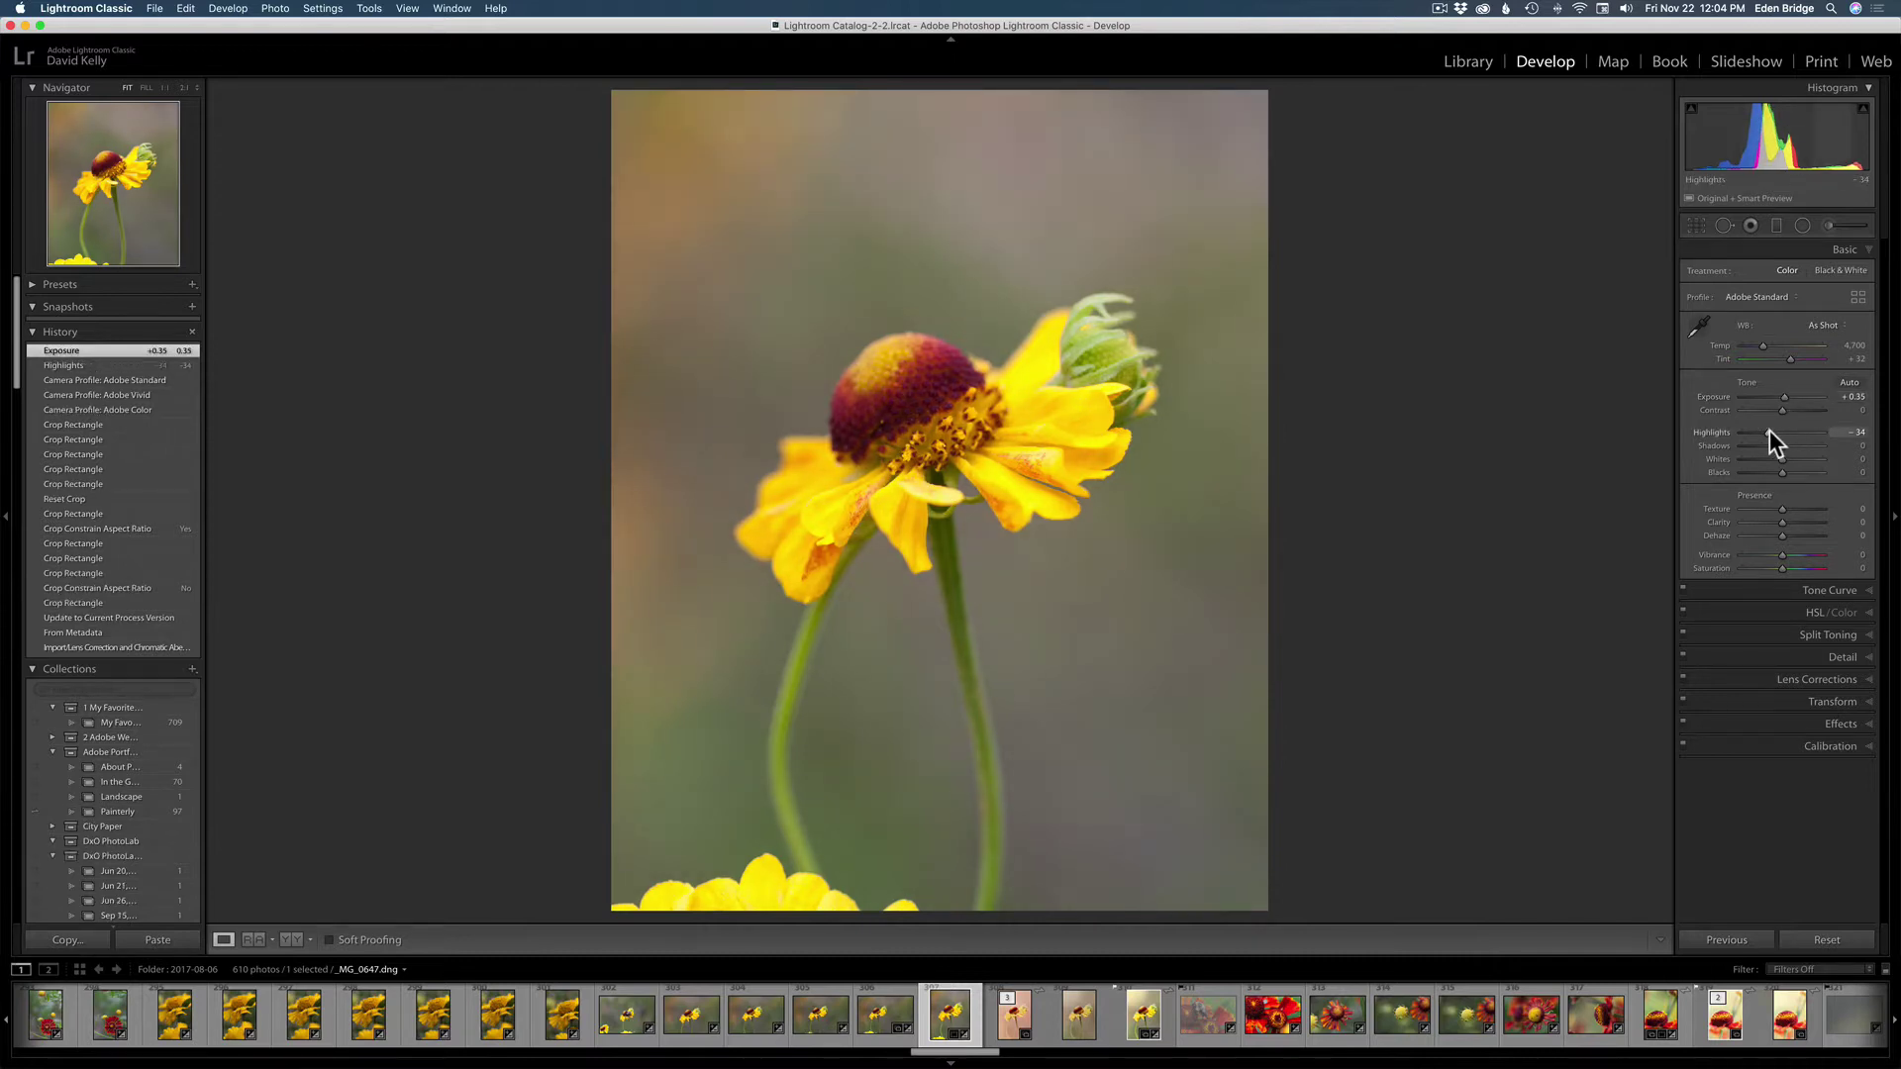
pyautogui.moveTo(1768, 430); pyautogui.dragTo(1763, 430)
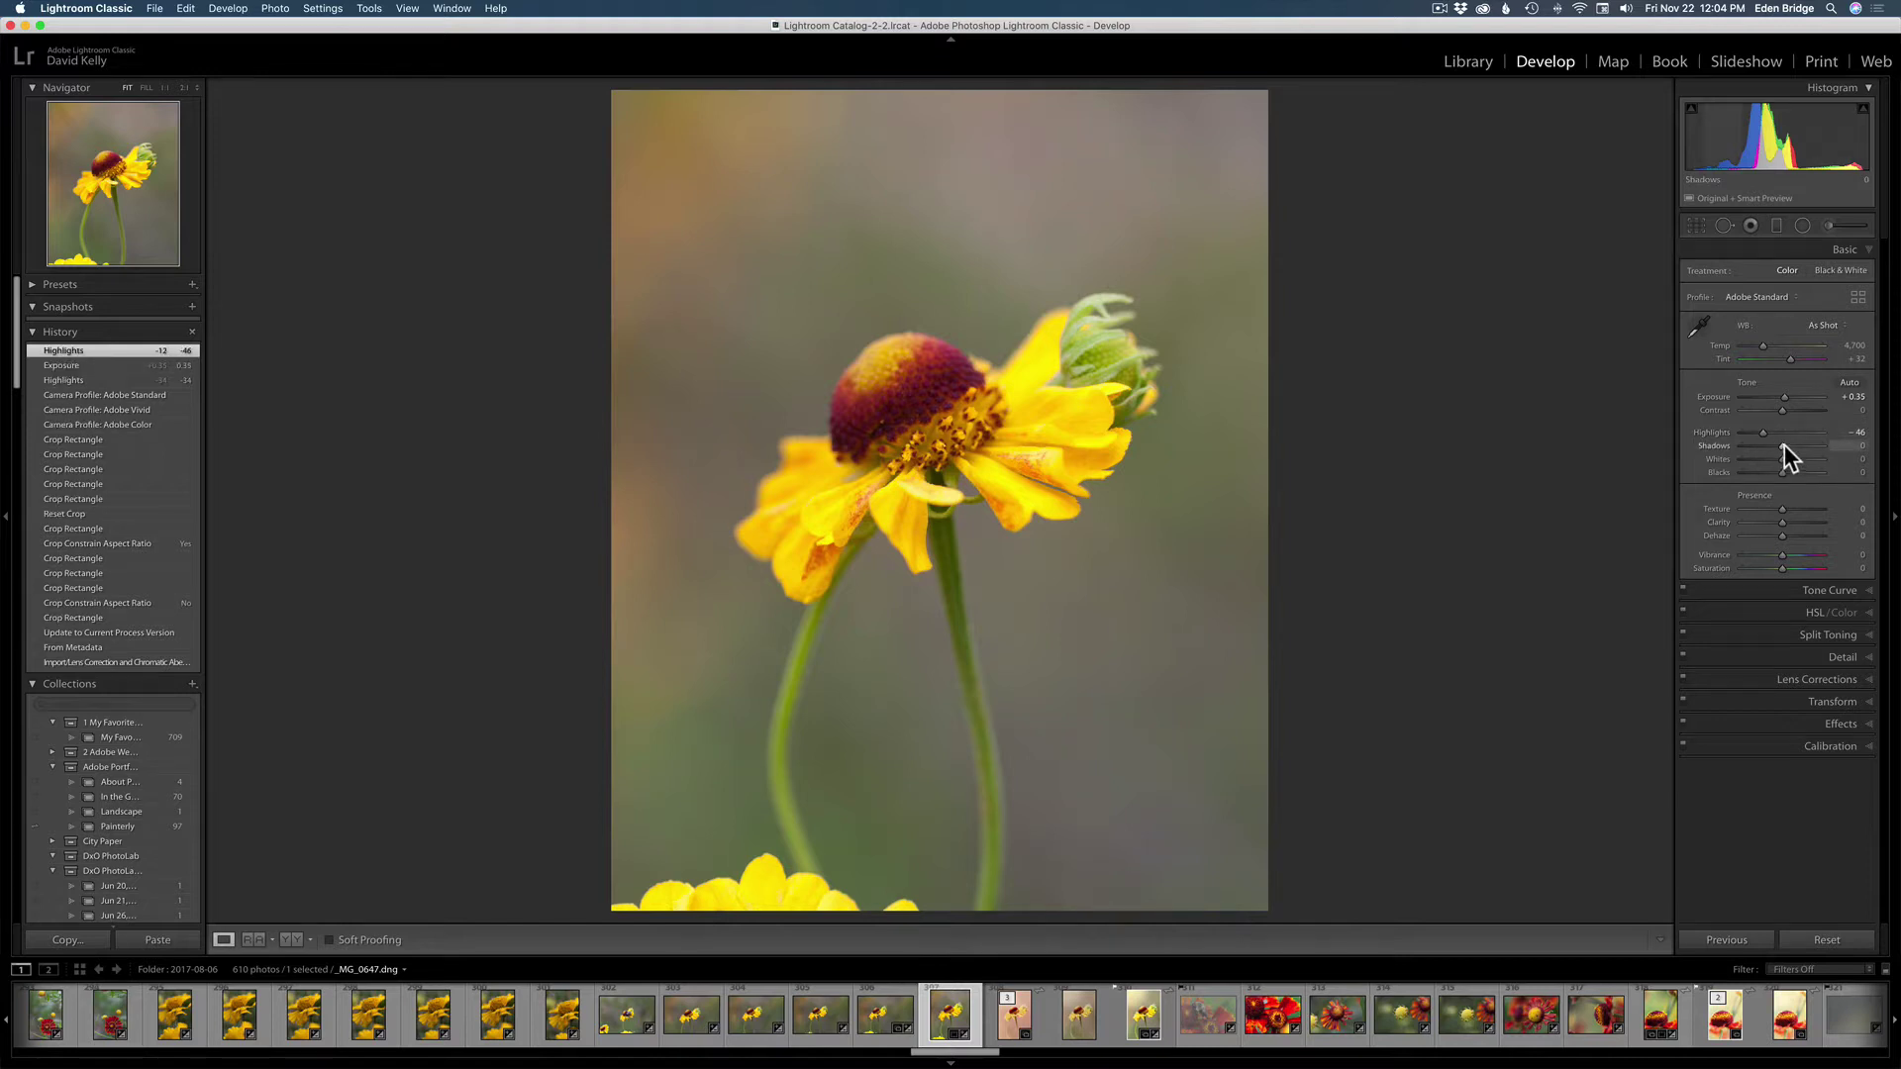
pyautogui.moveTo(1784, 445)
pyautogui.mouseDown()
pyautogui.moveTo(1813, 446)
pyautogui.moveTo(1797, 445)
pyautogui.mouseUp()
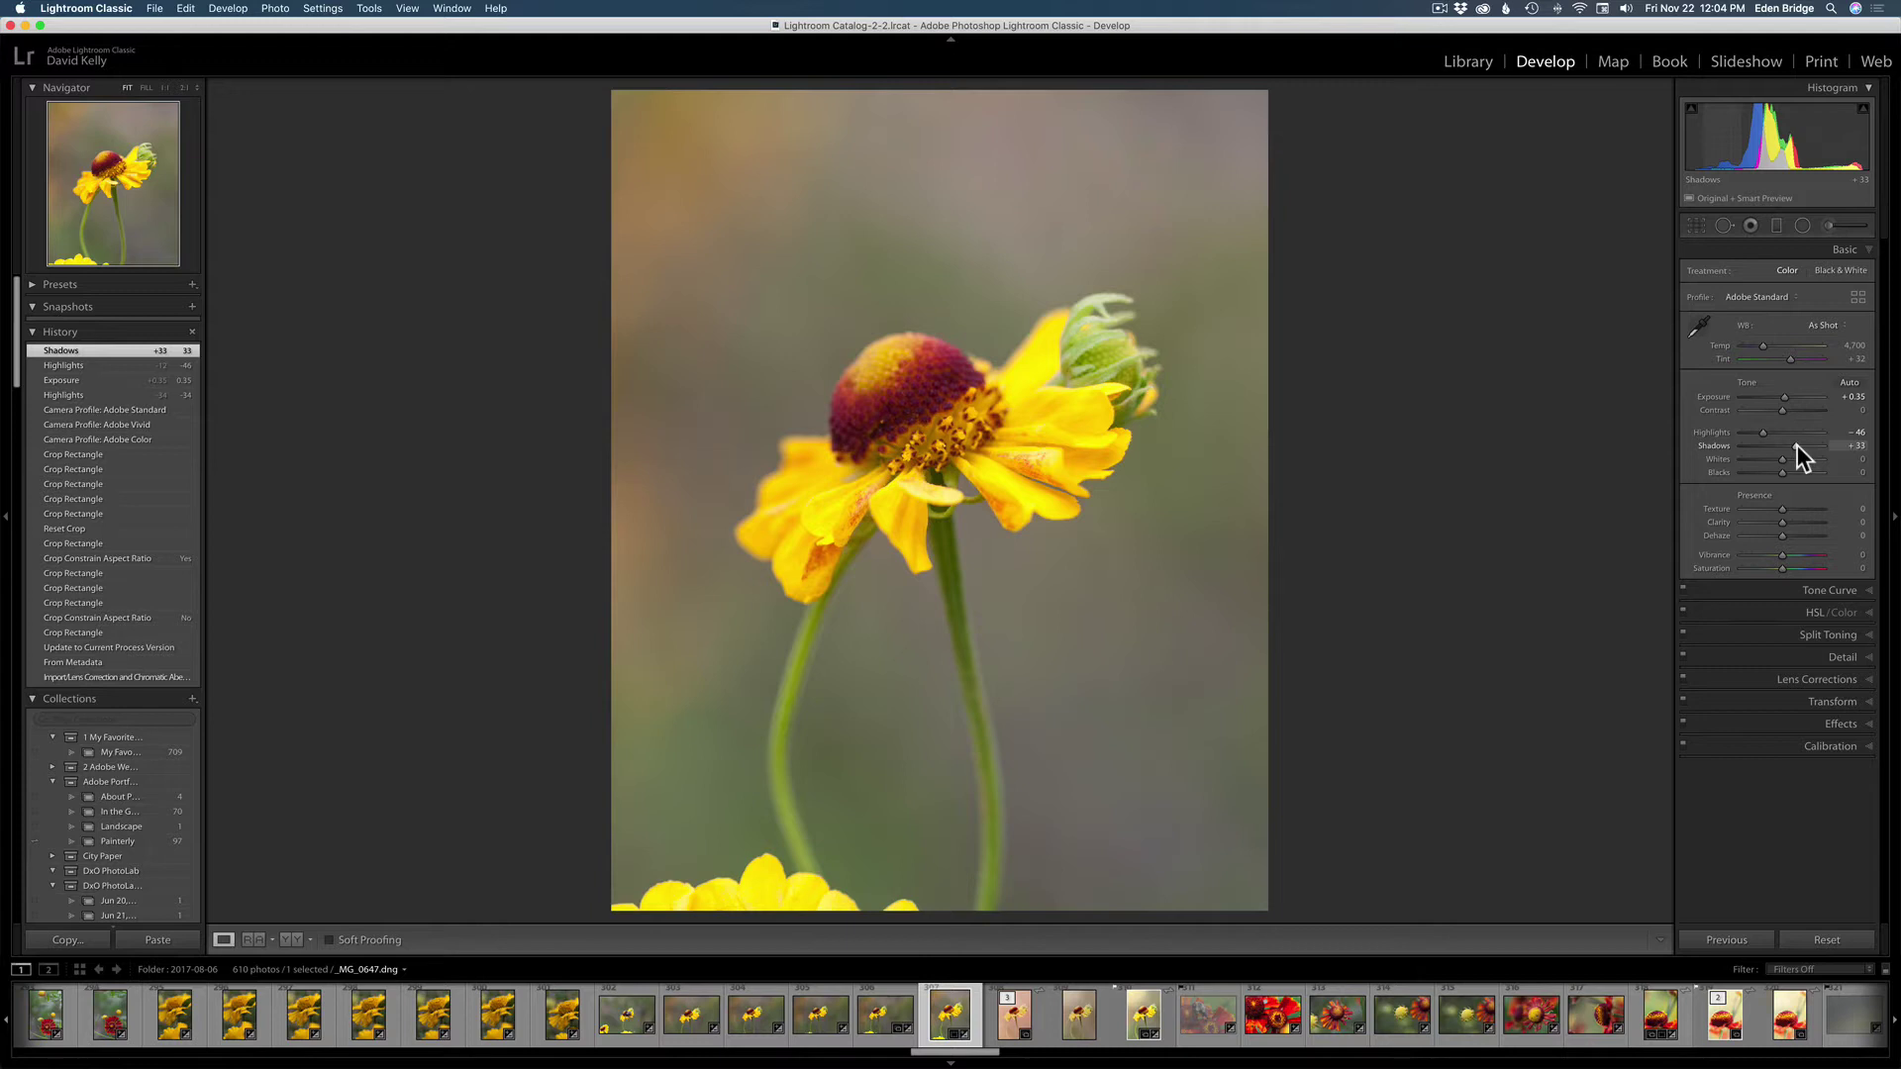
pyautogui.click(1844, 656)
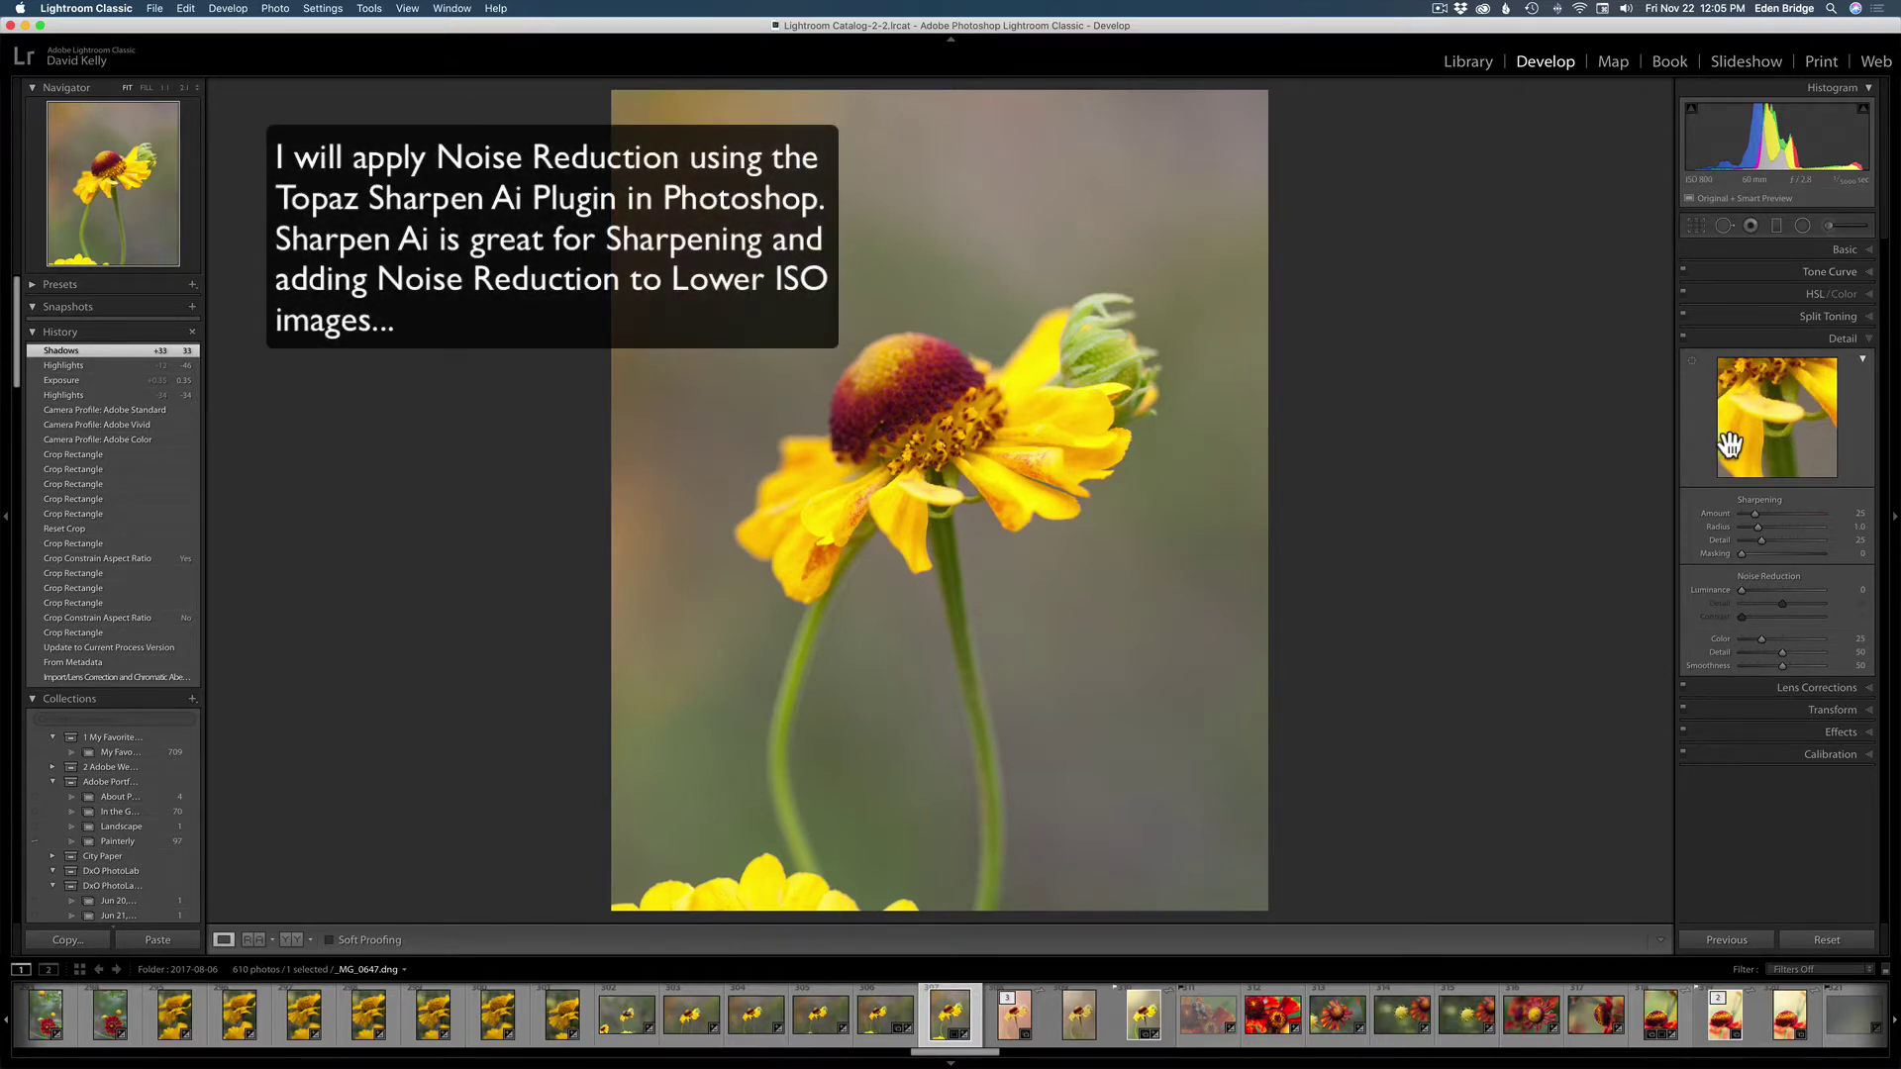
# Verify the Lens Corrections profile and chromatic aberration boxes are checked, then reopen the Basic panel
pyautogui.click(1833, 688)
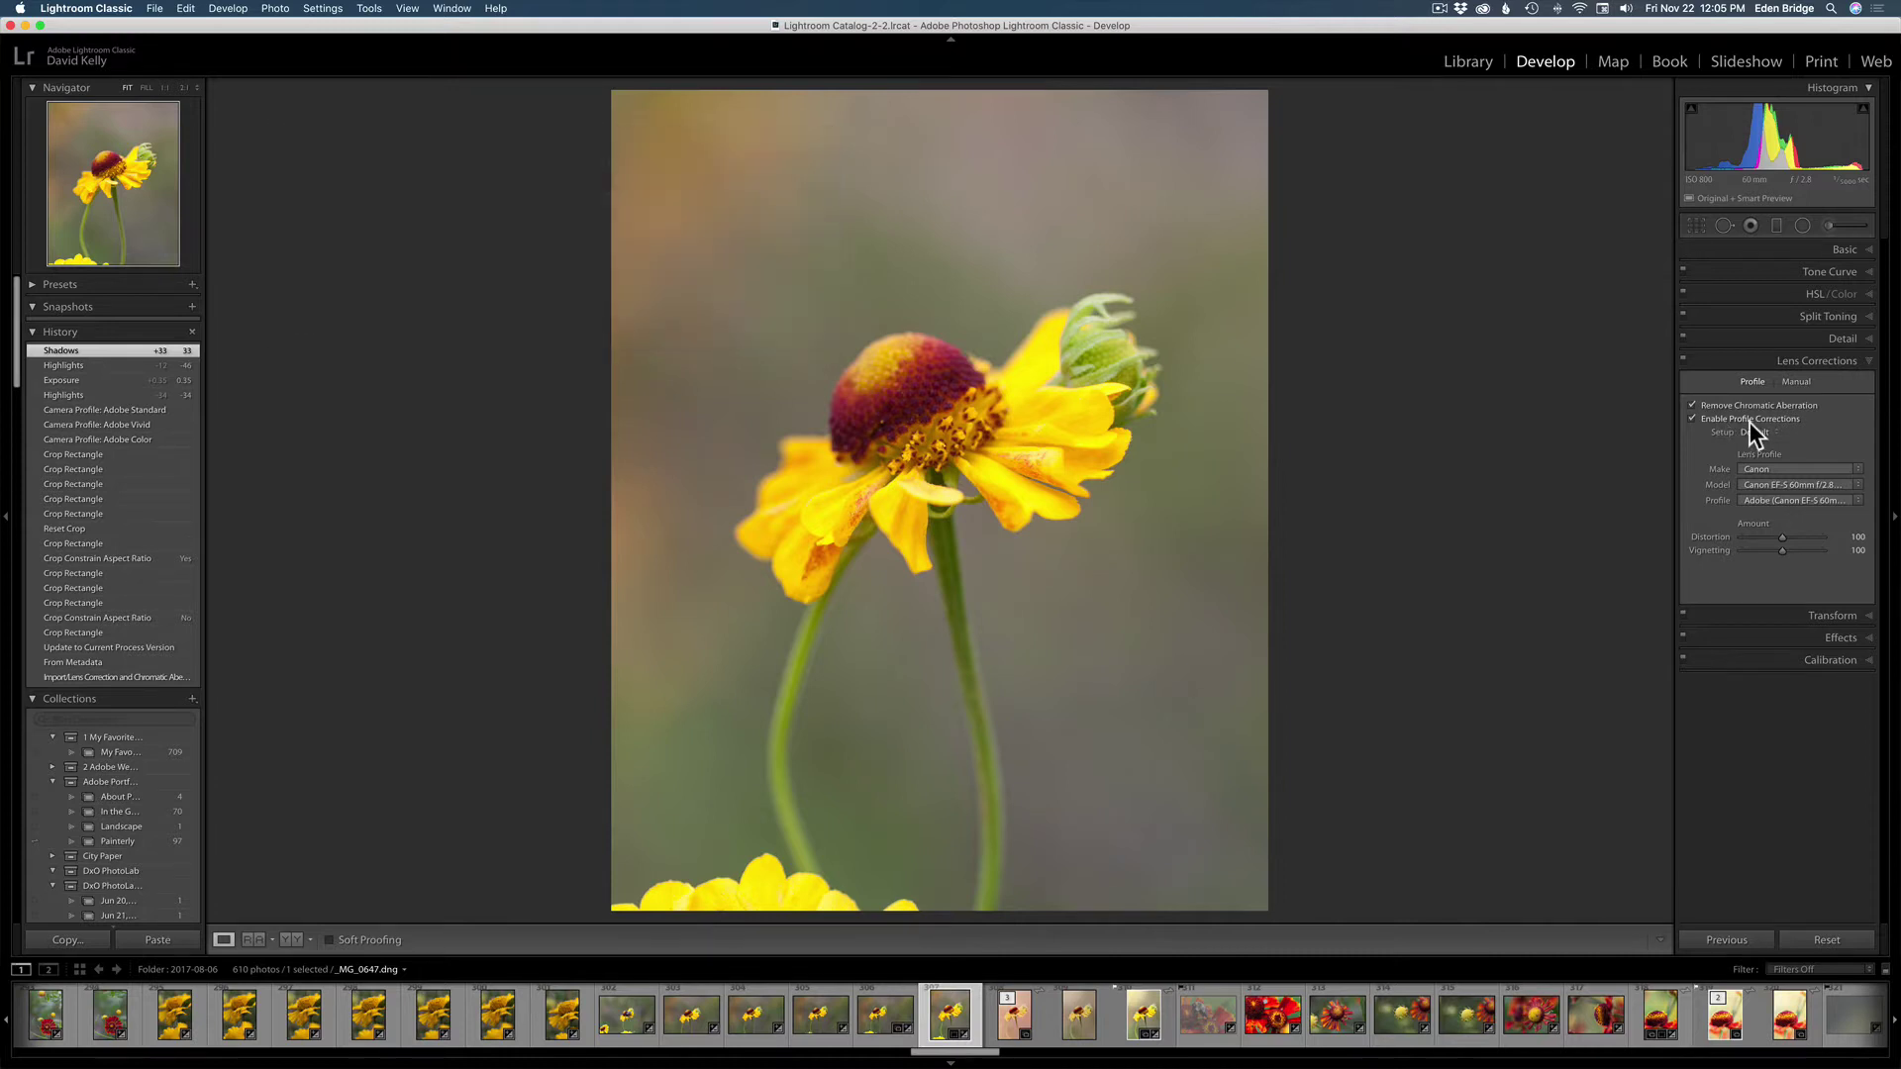
pyautogui.click(1839, 248)
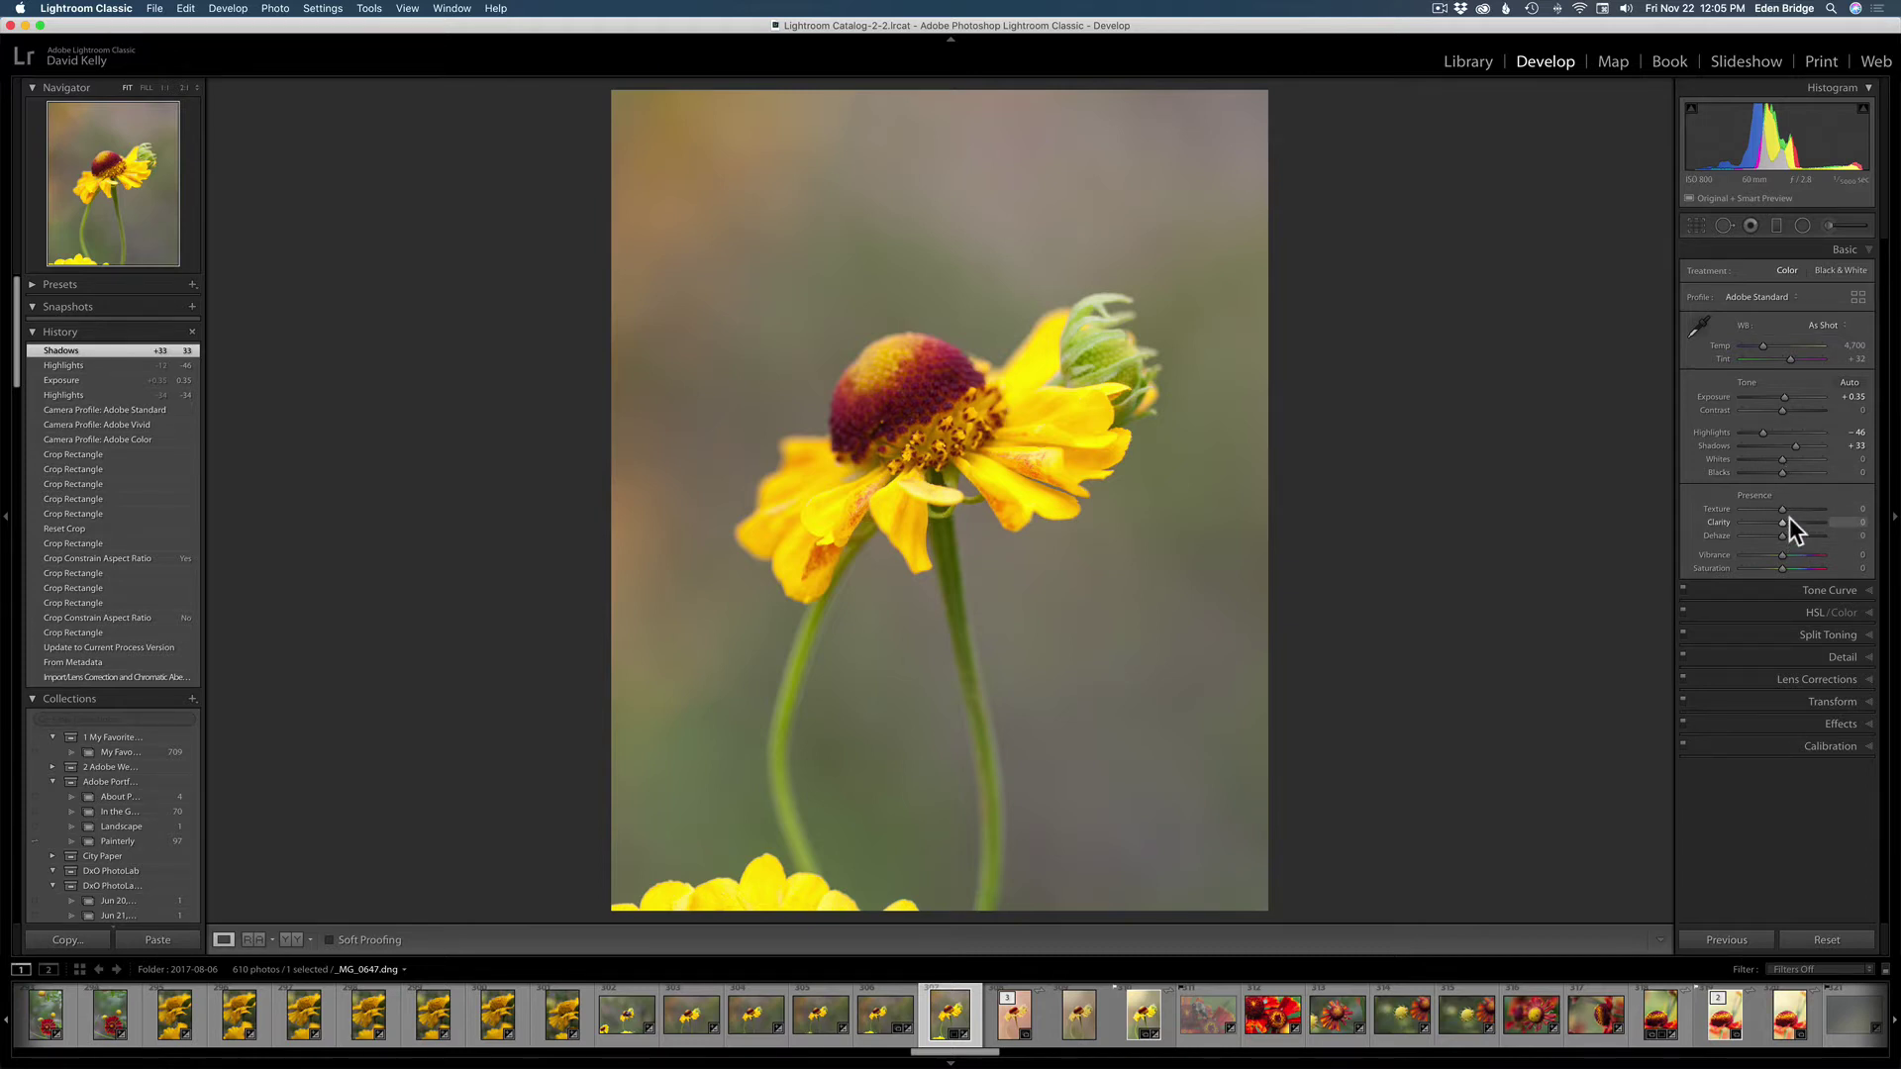
# Open the flower photo in Adobe Photoshop 2020 from the Edit In menu
pyautogui.rightClick(971, 402)
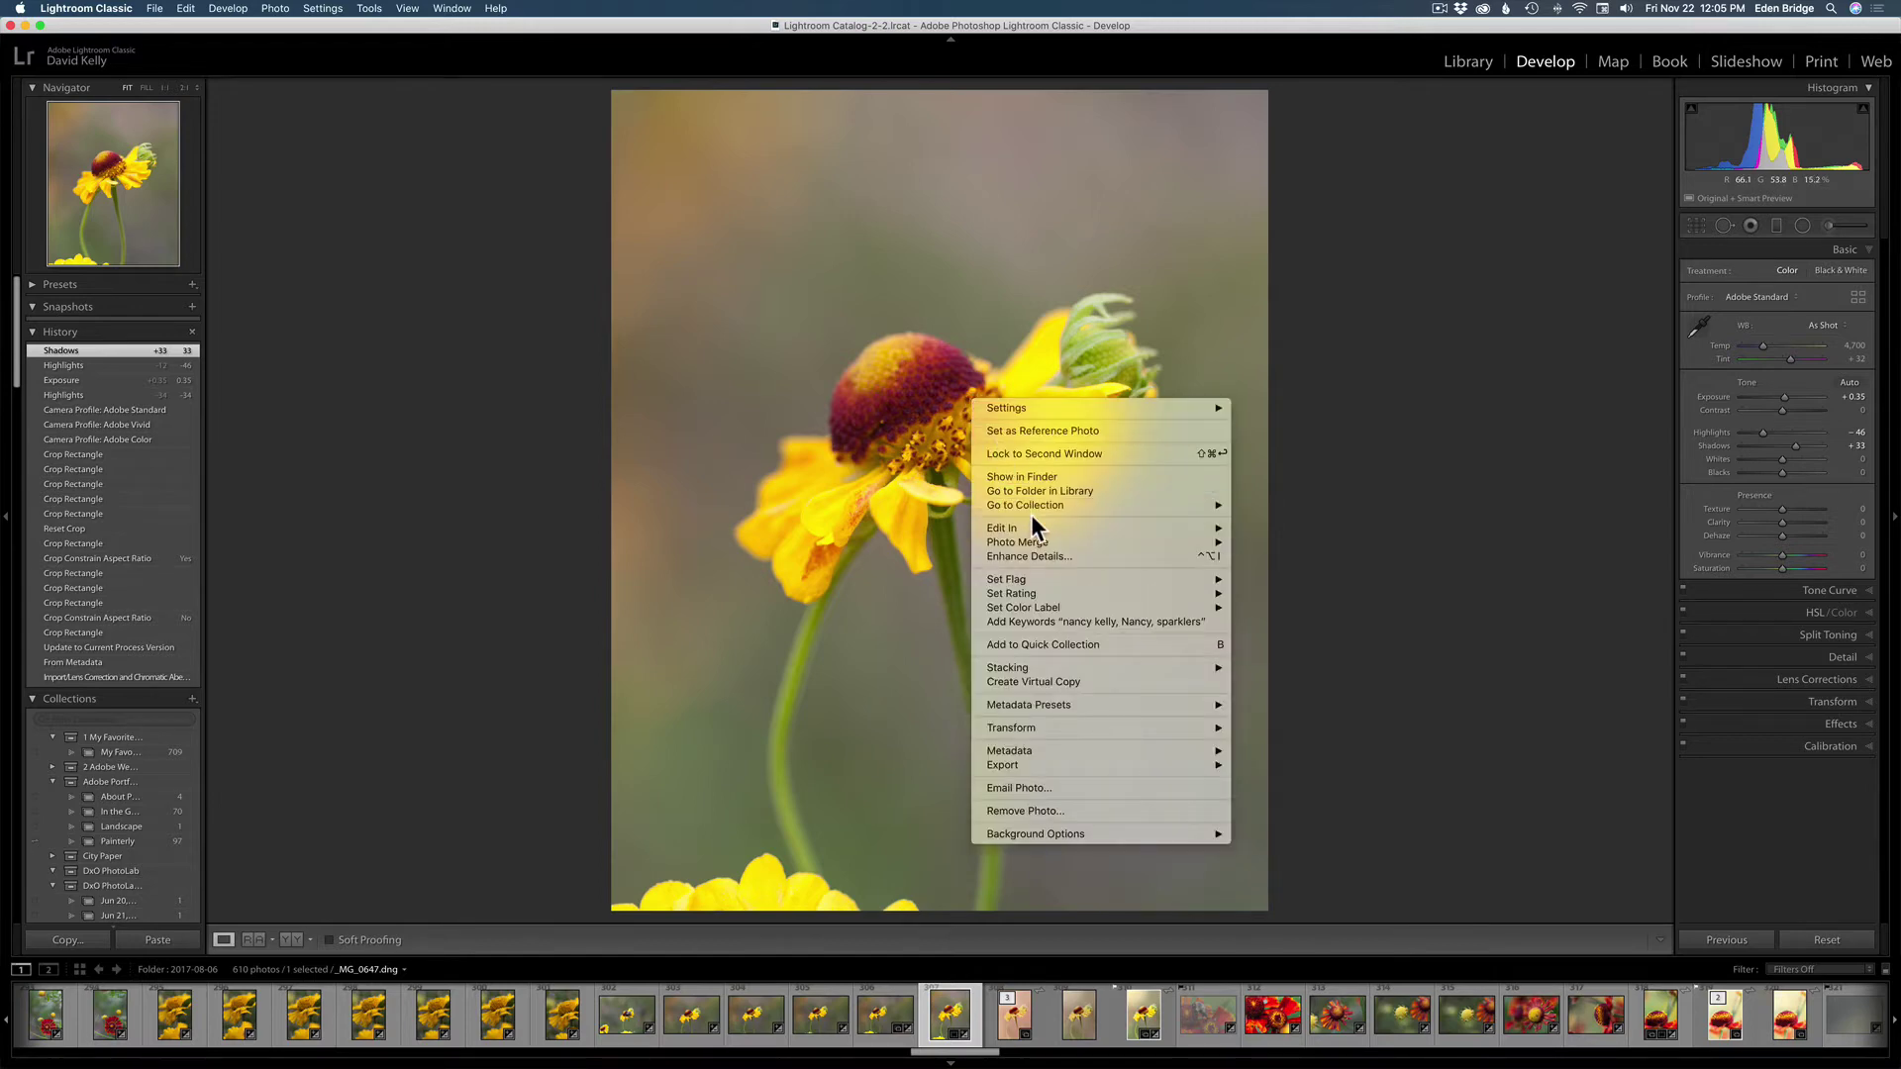
pyautogui.moveTo(1047, 527)
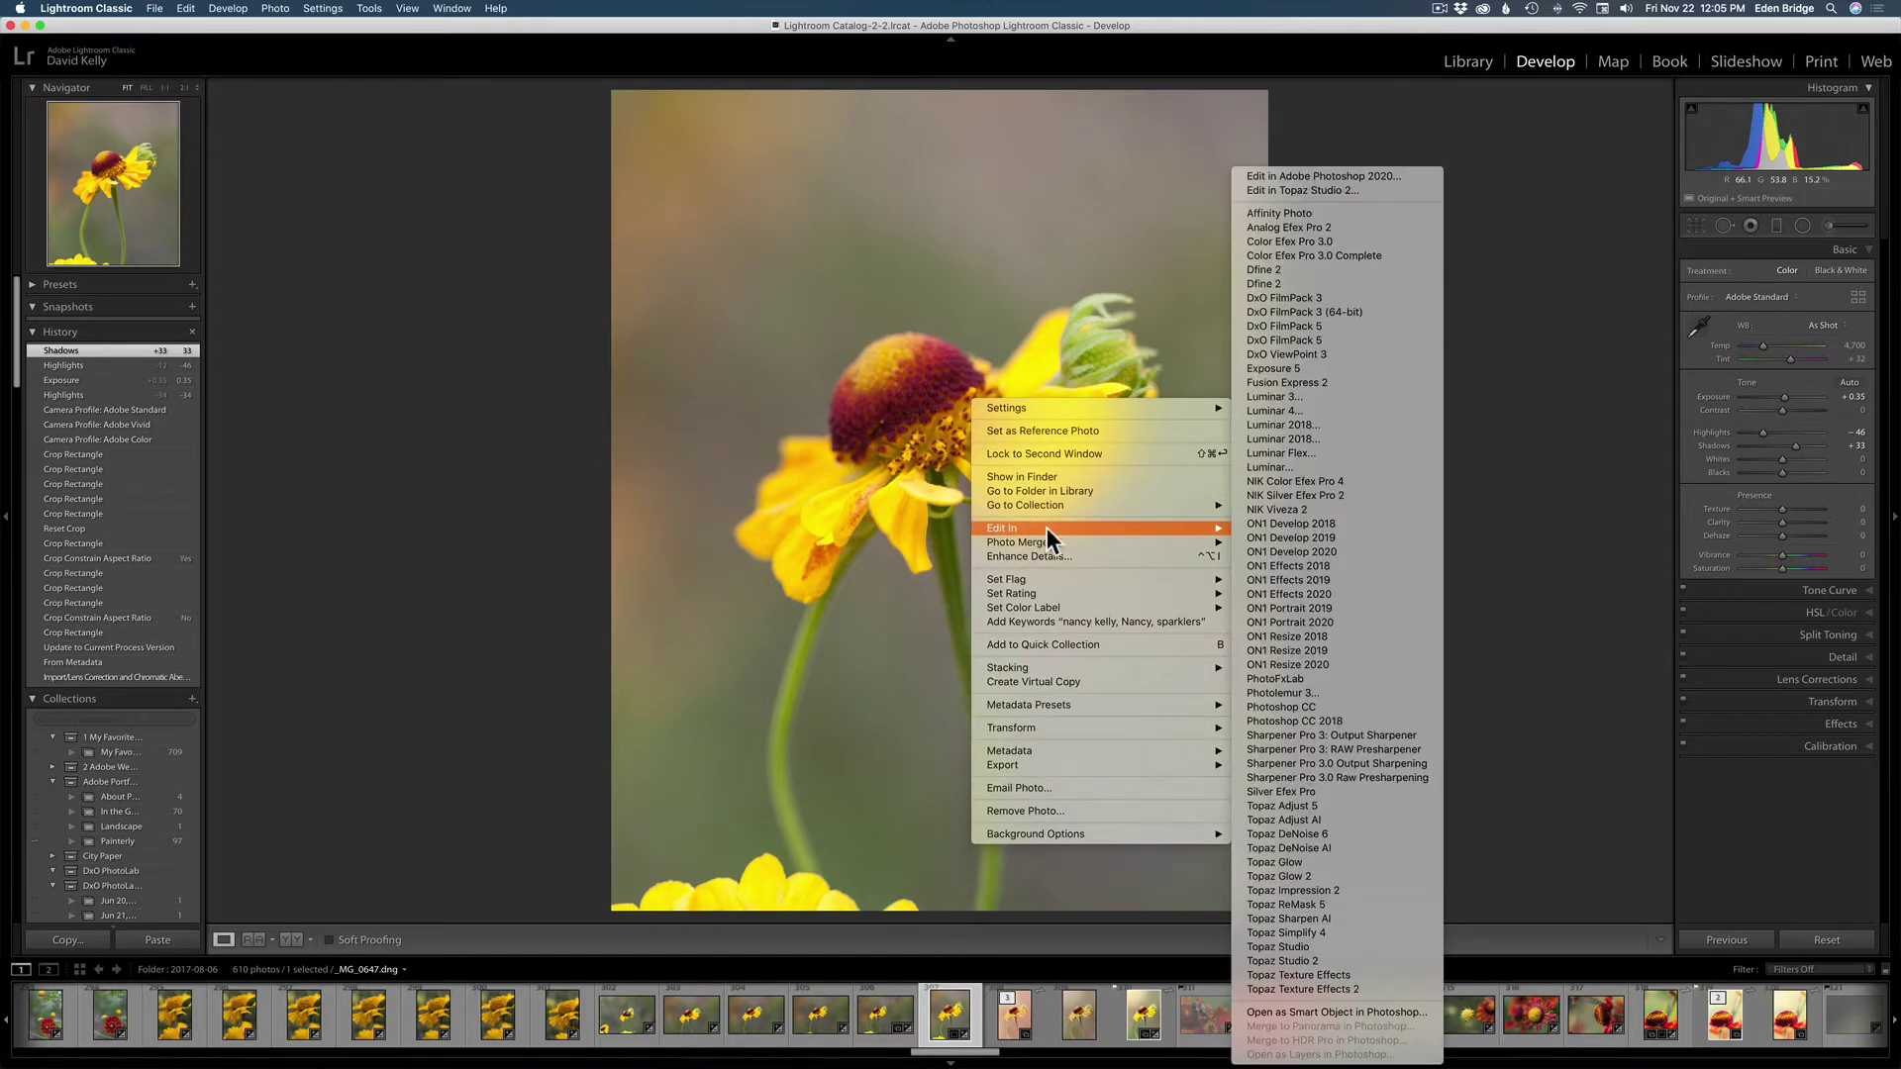
pyautogui.click(1277, 176)
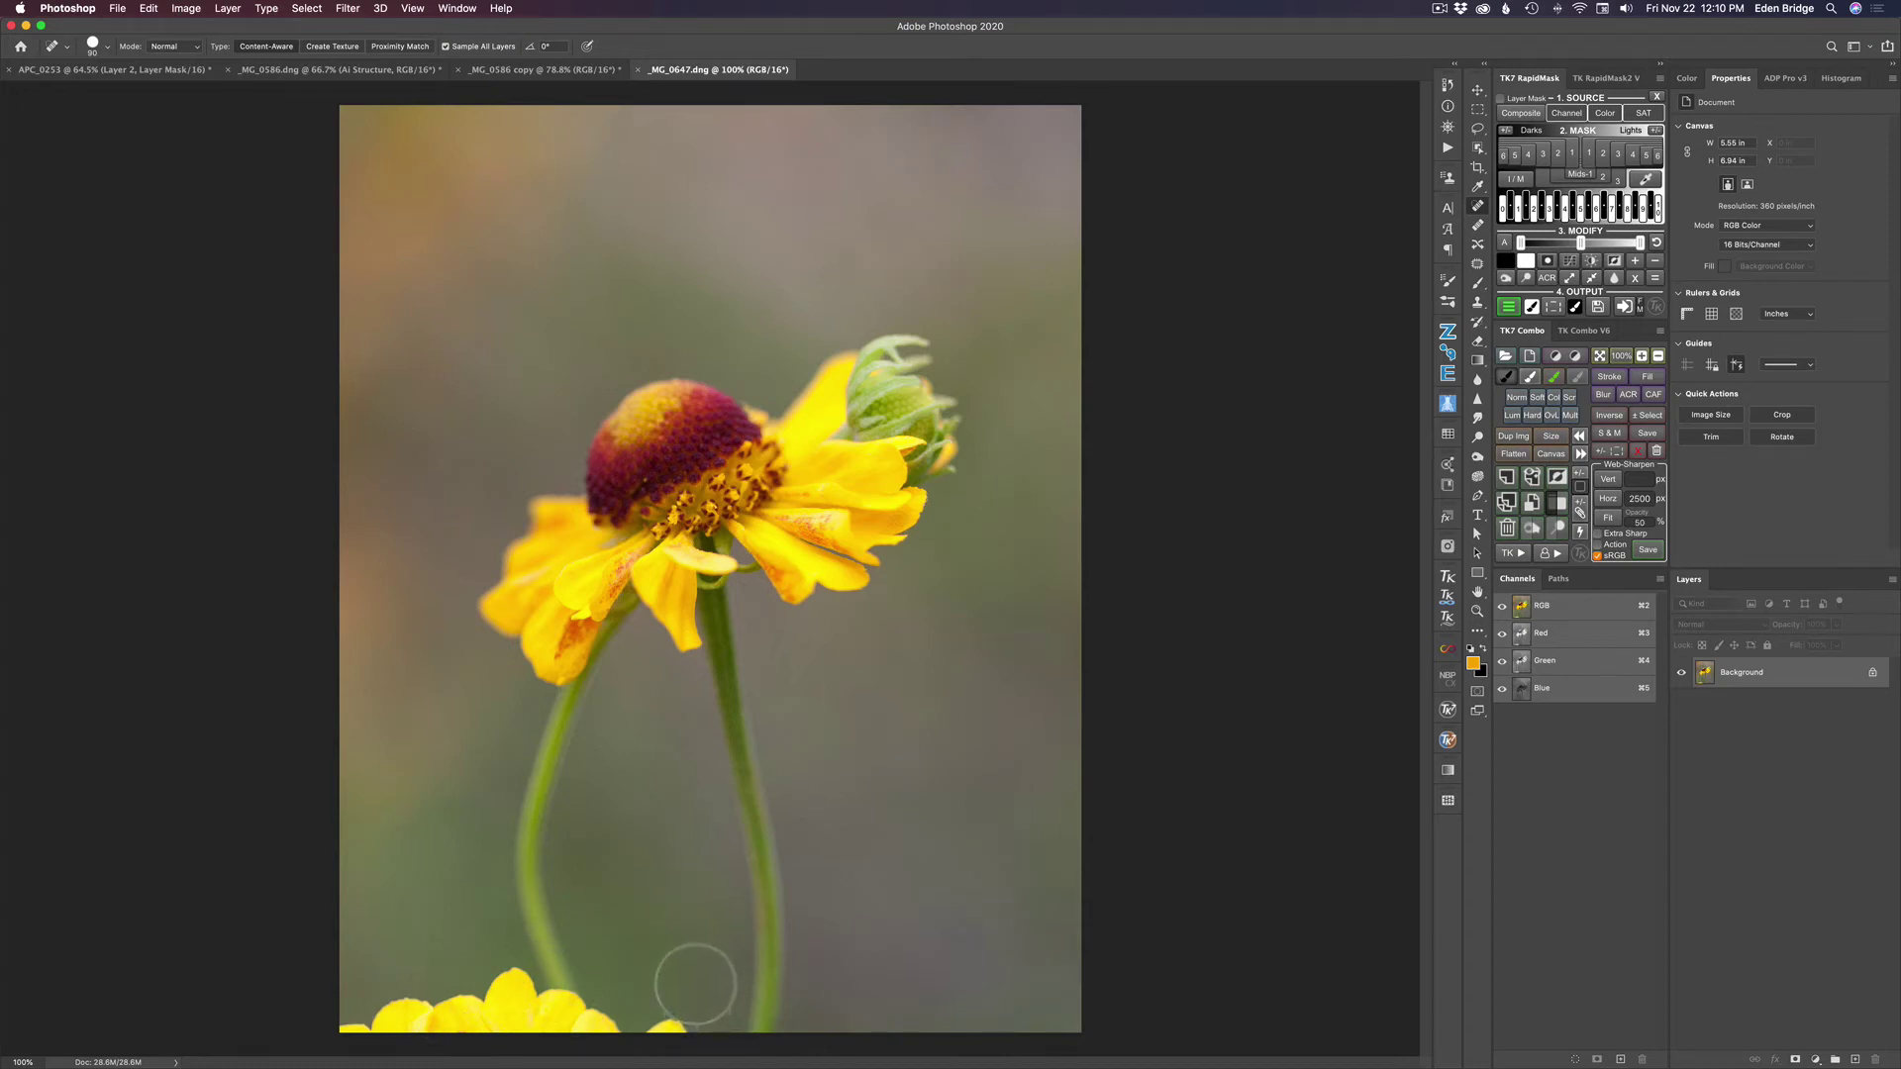
# Lasso-select the cut-off yellow blossom along the bottom edge
pyautogui.press('l')
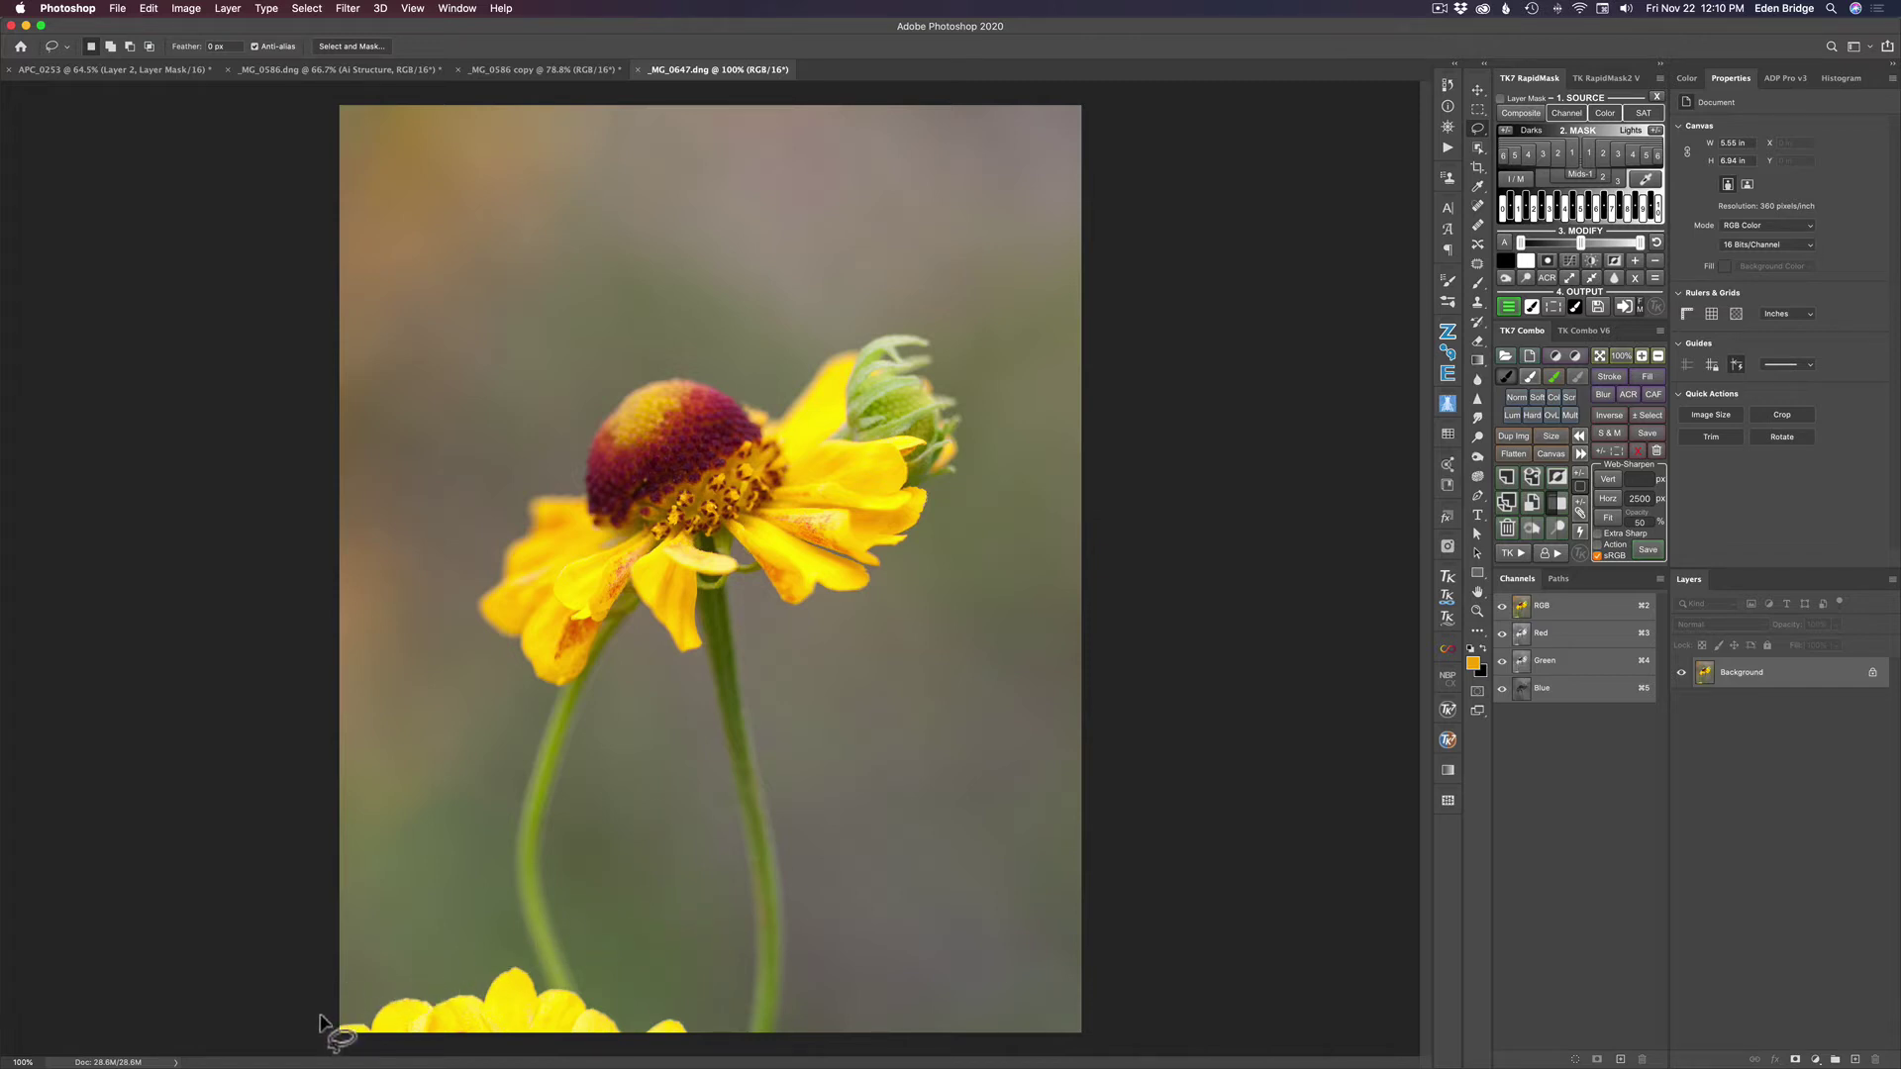
pyautogui.moveTo(327, 1027); pyautogui.dragTo(391, 993)
pyautogui.moveTo(676, 1006)
pyautogui.mouseDown()
pyautogui.moveTo(711, 1047)
pyautogui.moveTo(542, 1066)
pyautogui.moveTo(332, 1046)
pyautogui.moveTo(280, 976)
pyautogui.mouseUp()
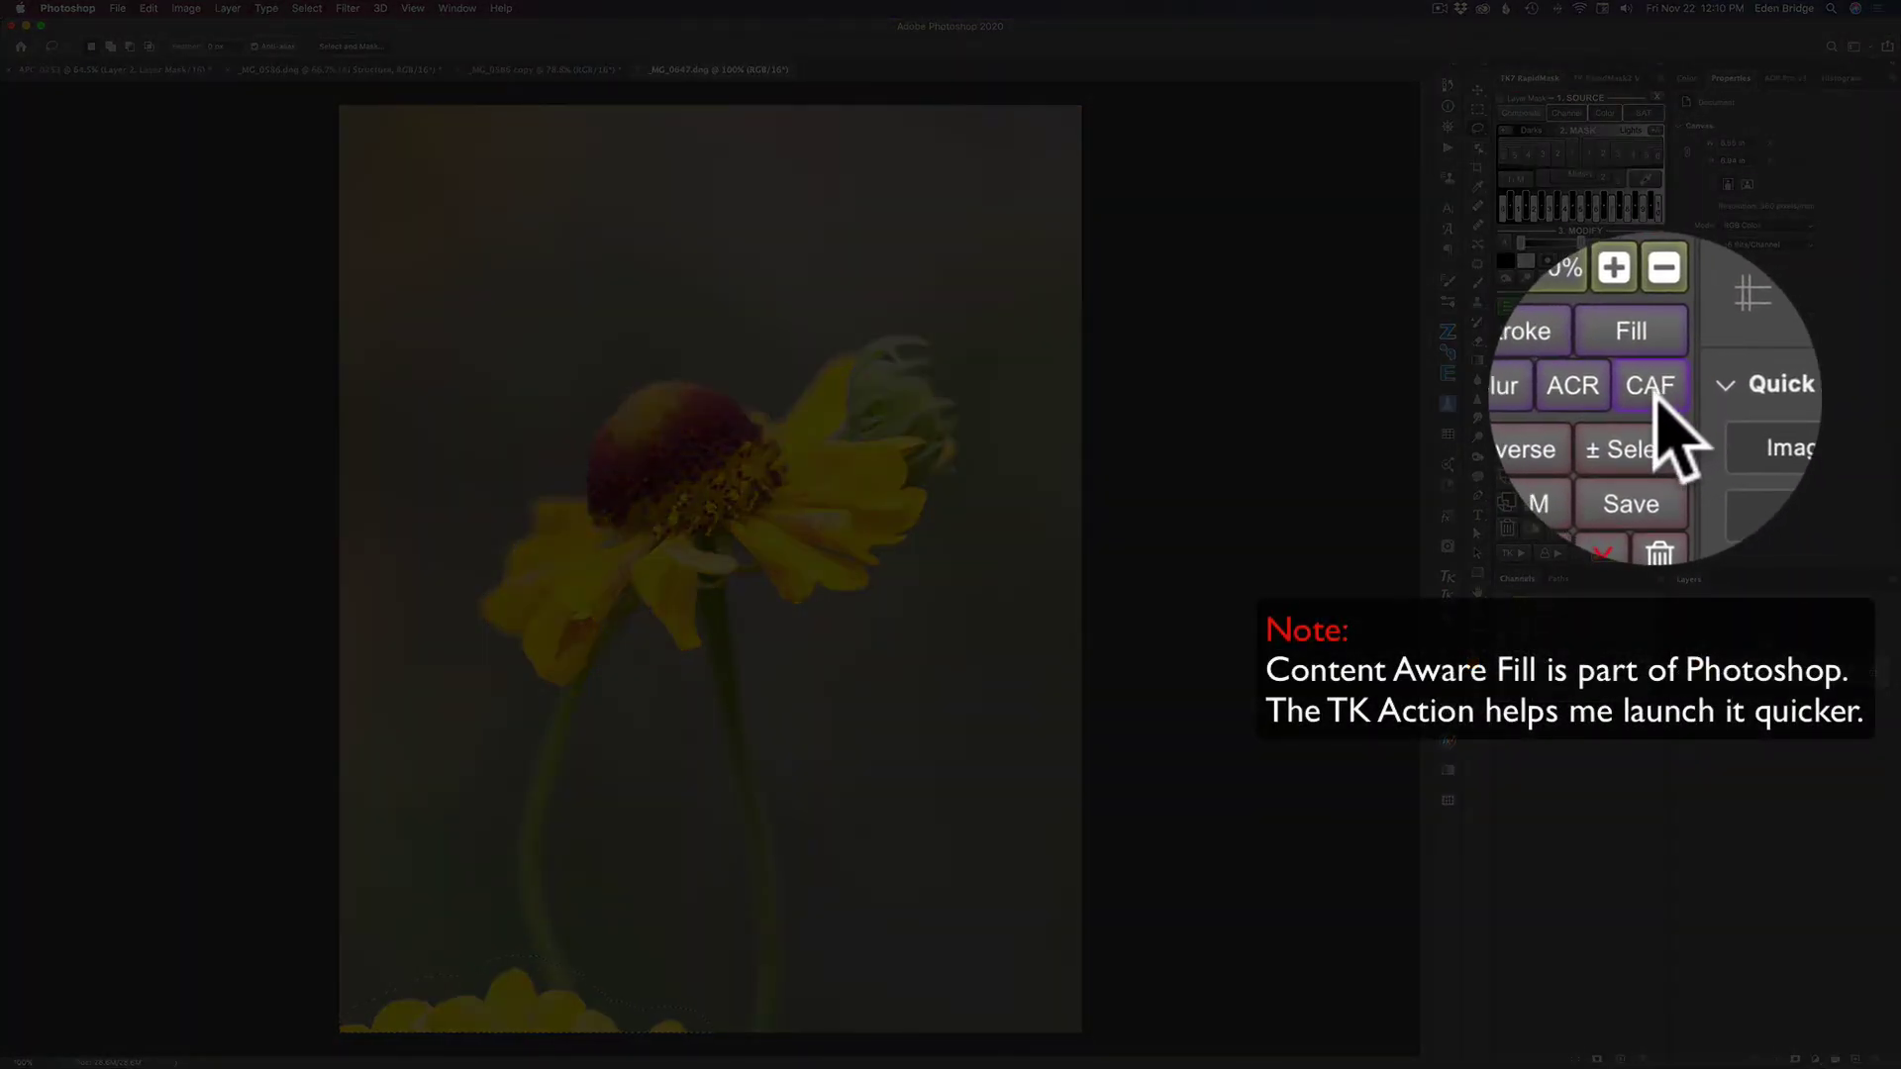
# Content-Aware Fill the selection from a custom painted sampling area, output to Duplicate Layer
pyautogui.click(1656, 395)
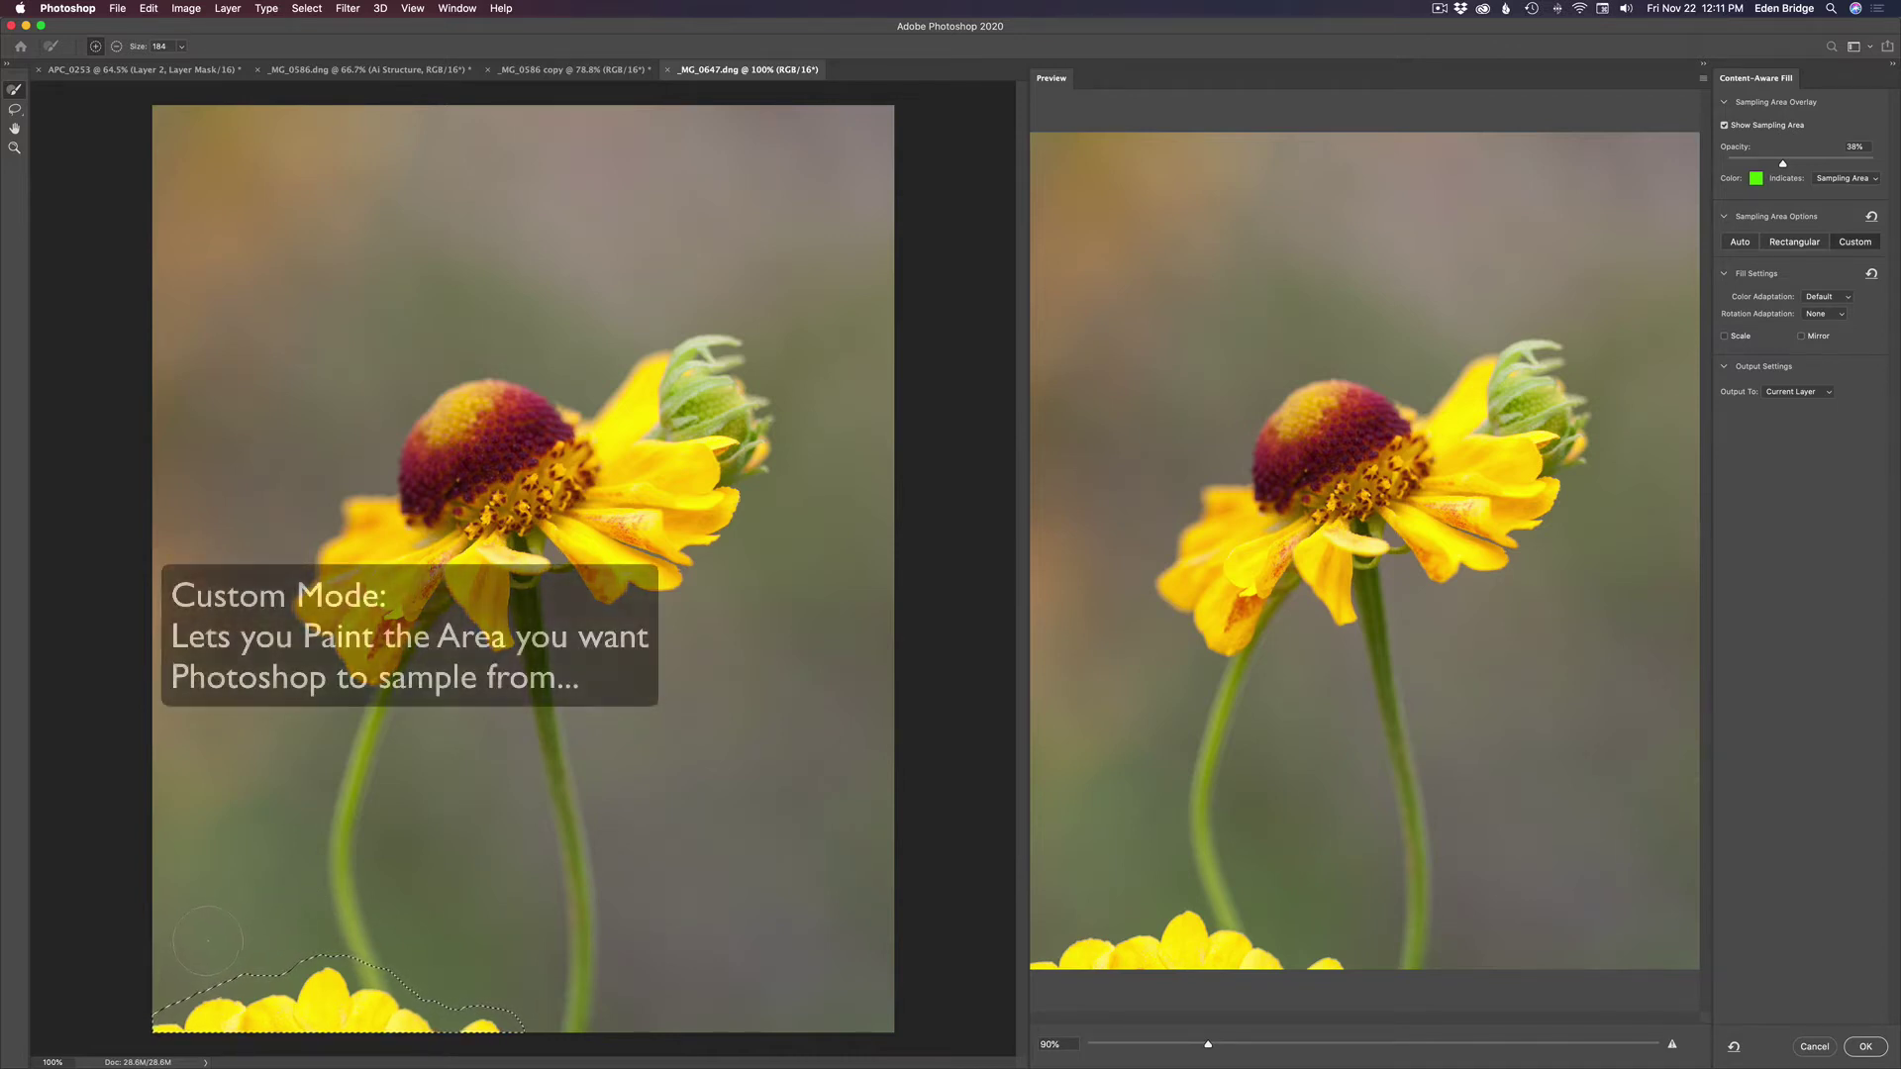
pyautogui.moveTo(220, 936)
pyautogui.mouseDown()
pyautogui.moveTo(362, 909)
pyautogui.moveTo(474, 946)
pyautogui.moveTo(466, 911)
pyautogui.moveTo(317, 881)
pyautogui.moveTo(262, 881)
pyautogui.moveTo(178, 896)
pyautogui.mouseUp()
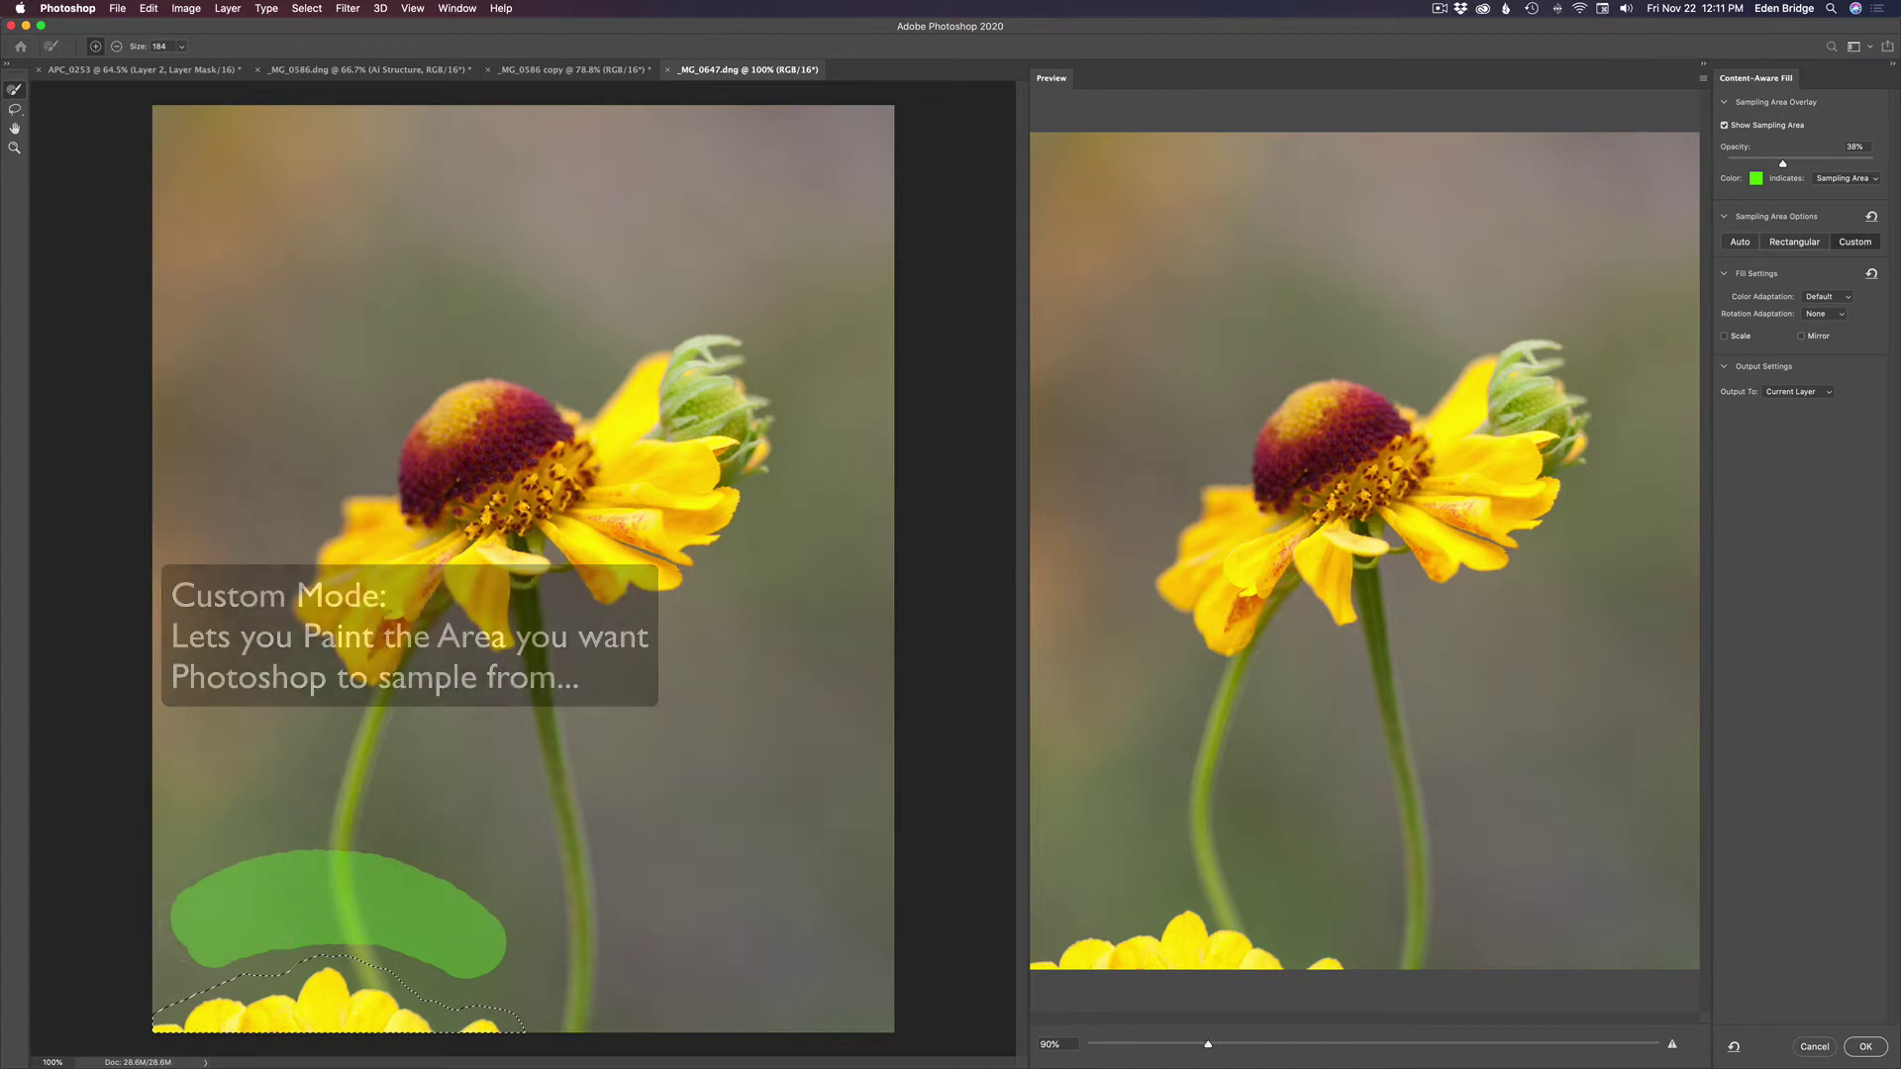
pyautogui.moveTo(455, 886); pyautogui.dragTo(500, 936)
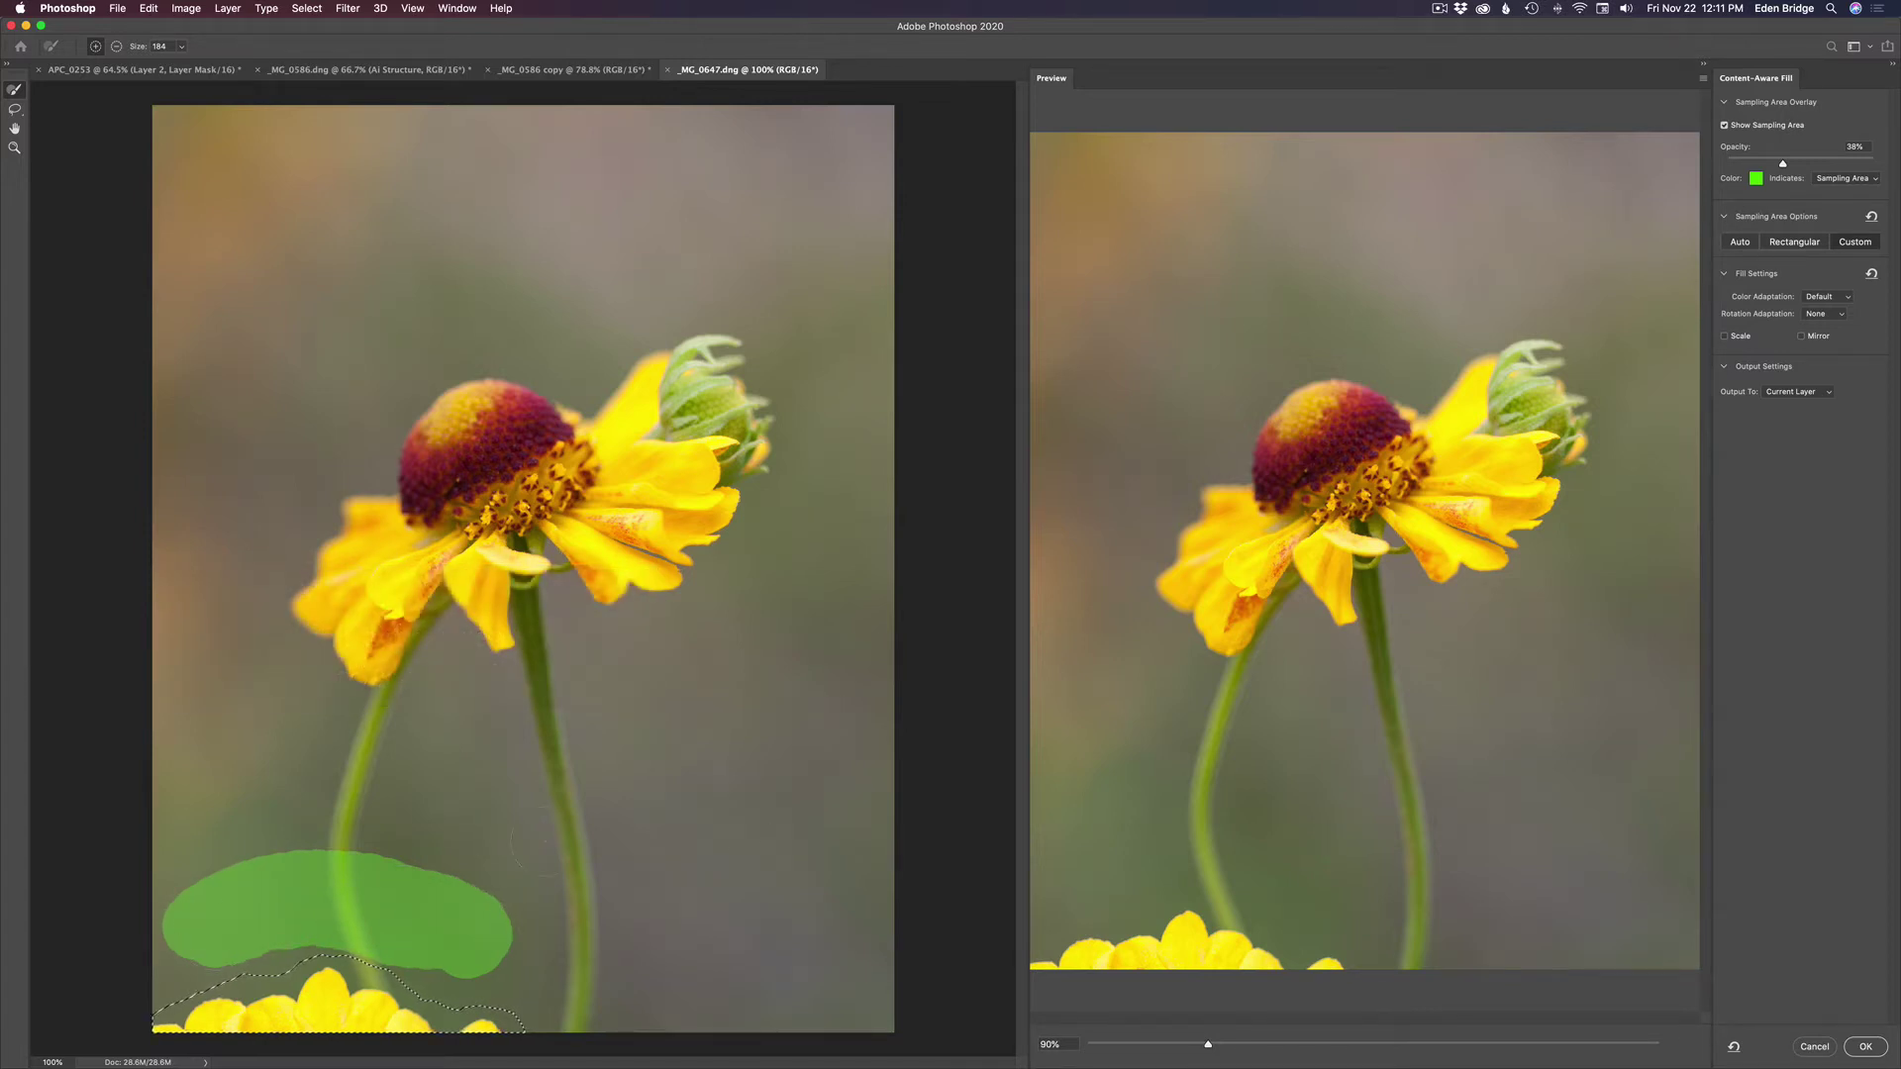
pyautogui.scroll(-3, 1257, 969)
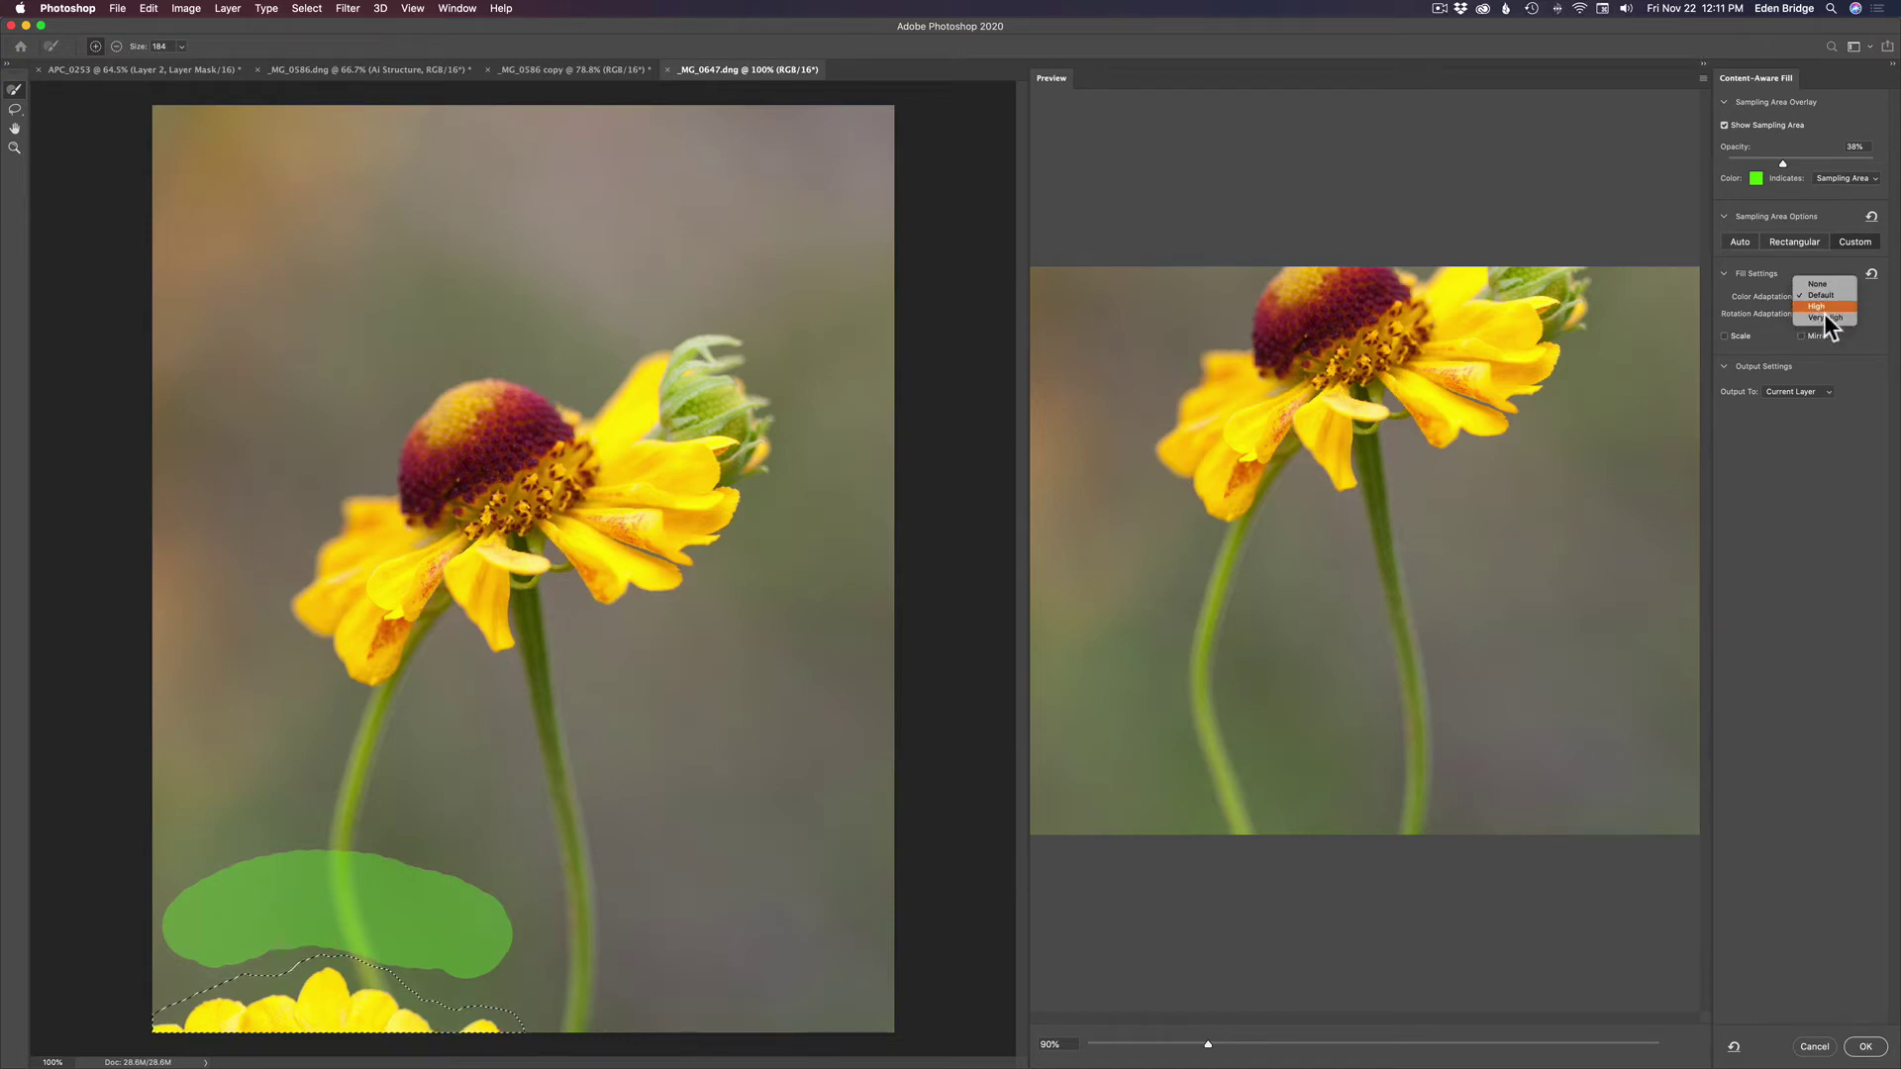
pyautogui.click(1802, 446)
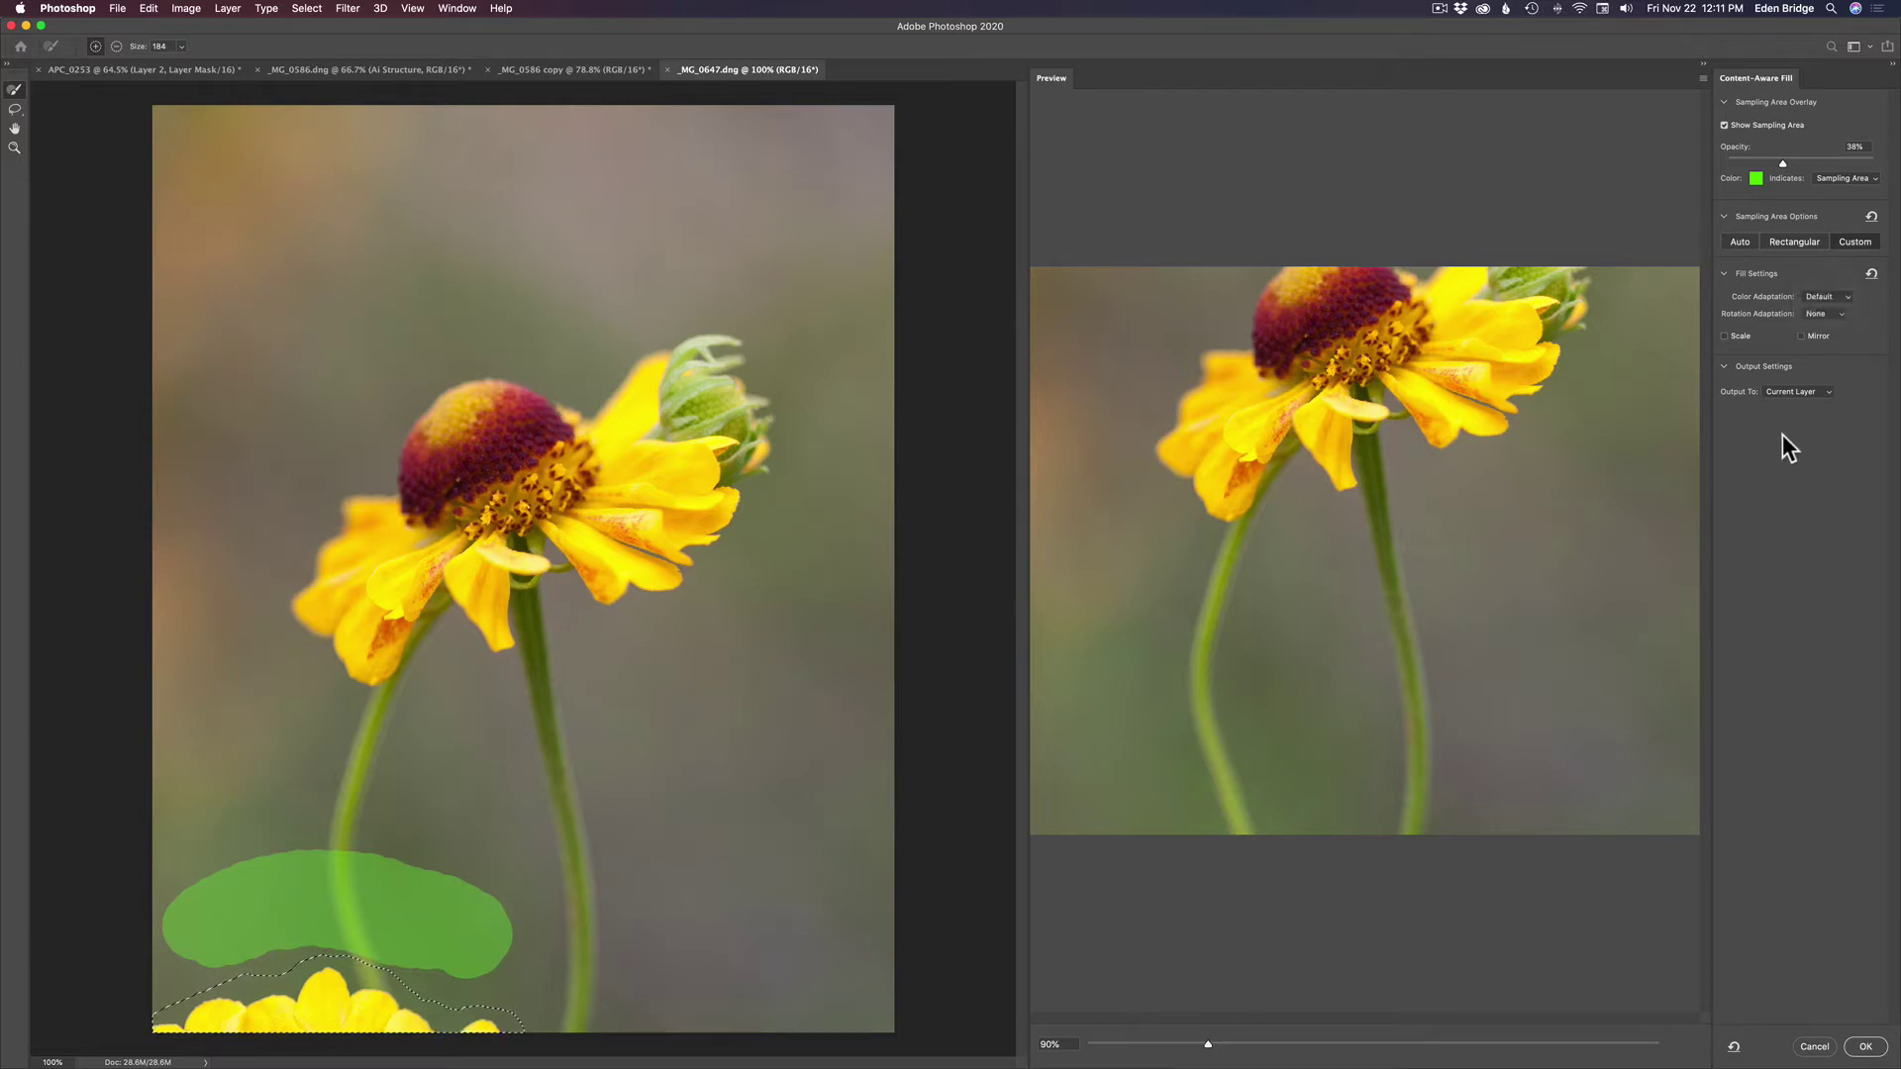
pyautogui.click(1826, 391)
pyautogui.click(1809, 413)
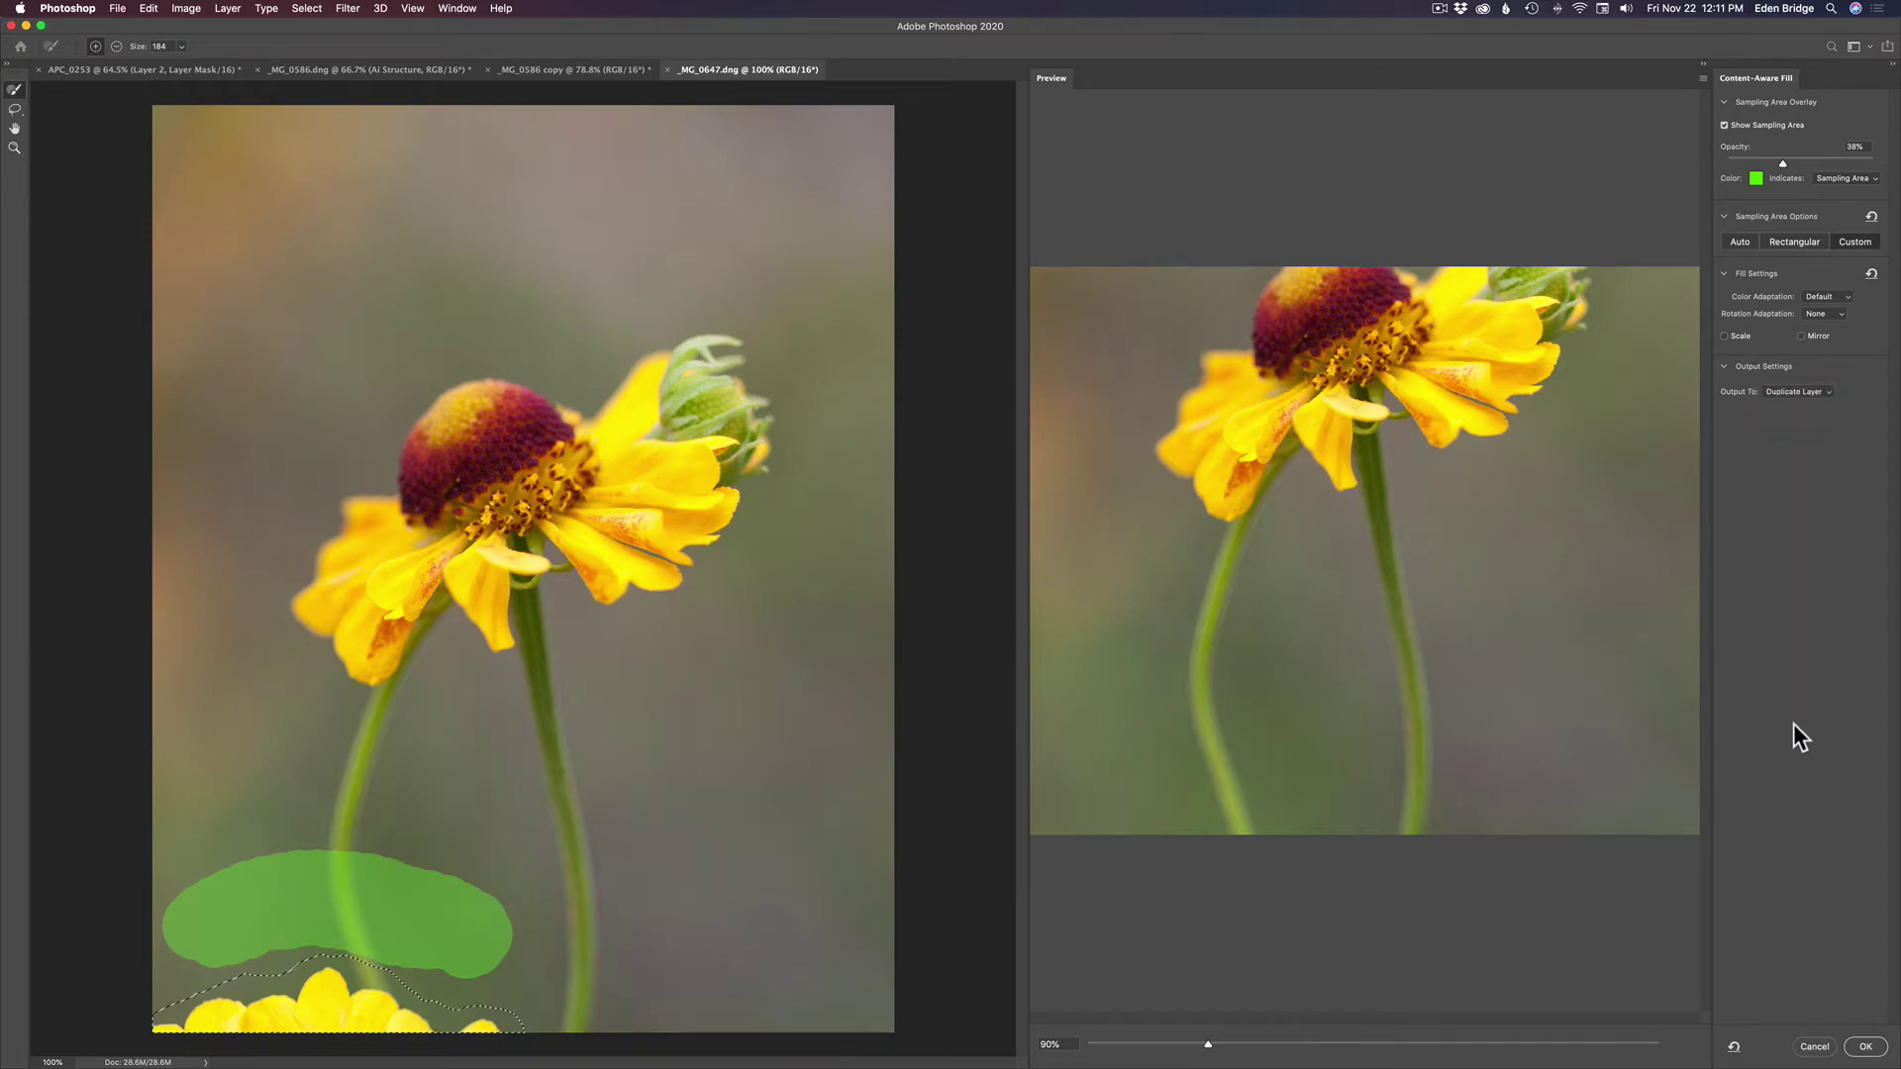
pyautogui.click(1865, 1047)
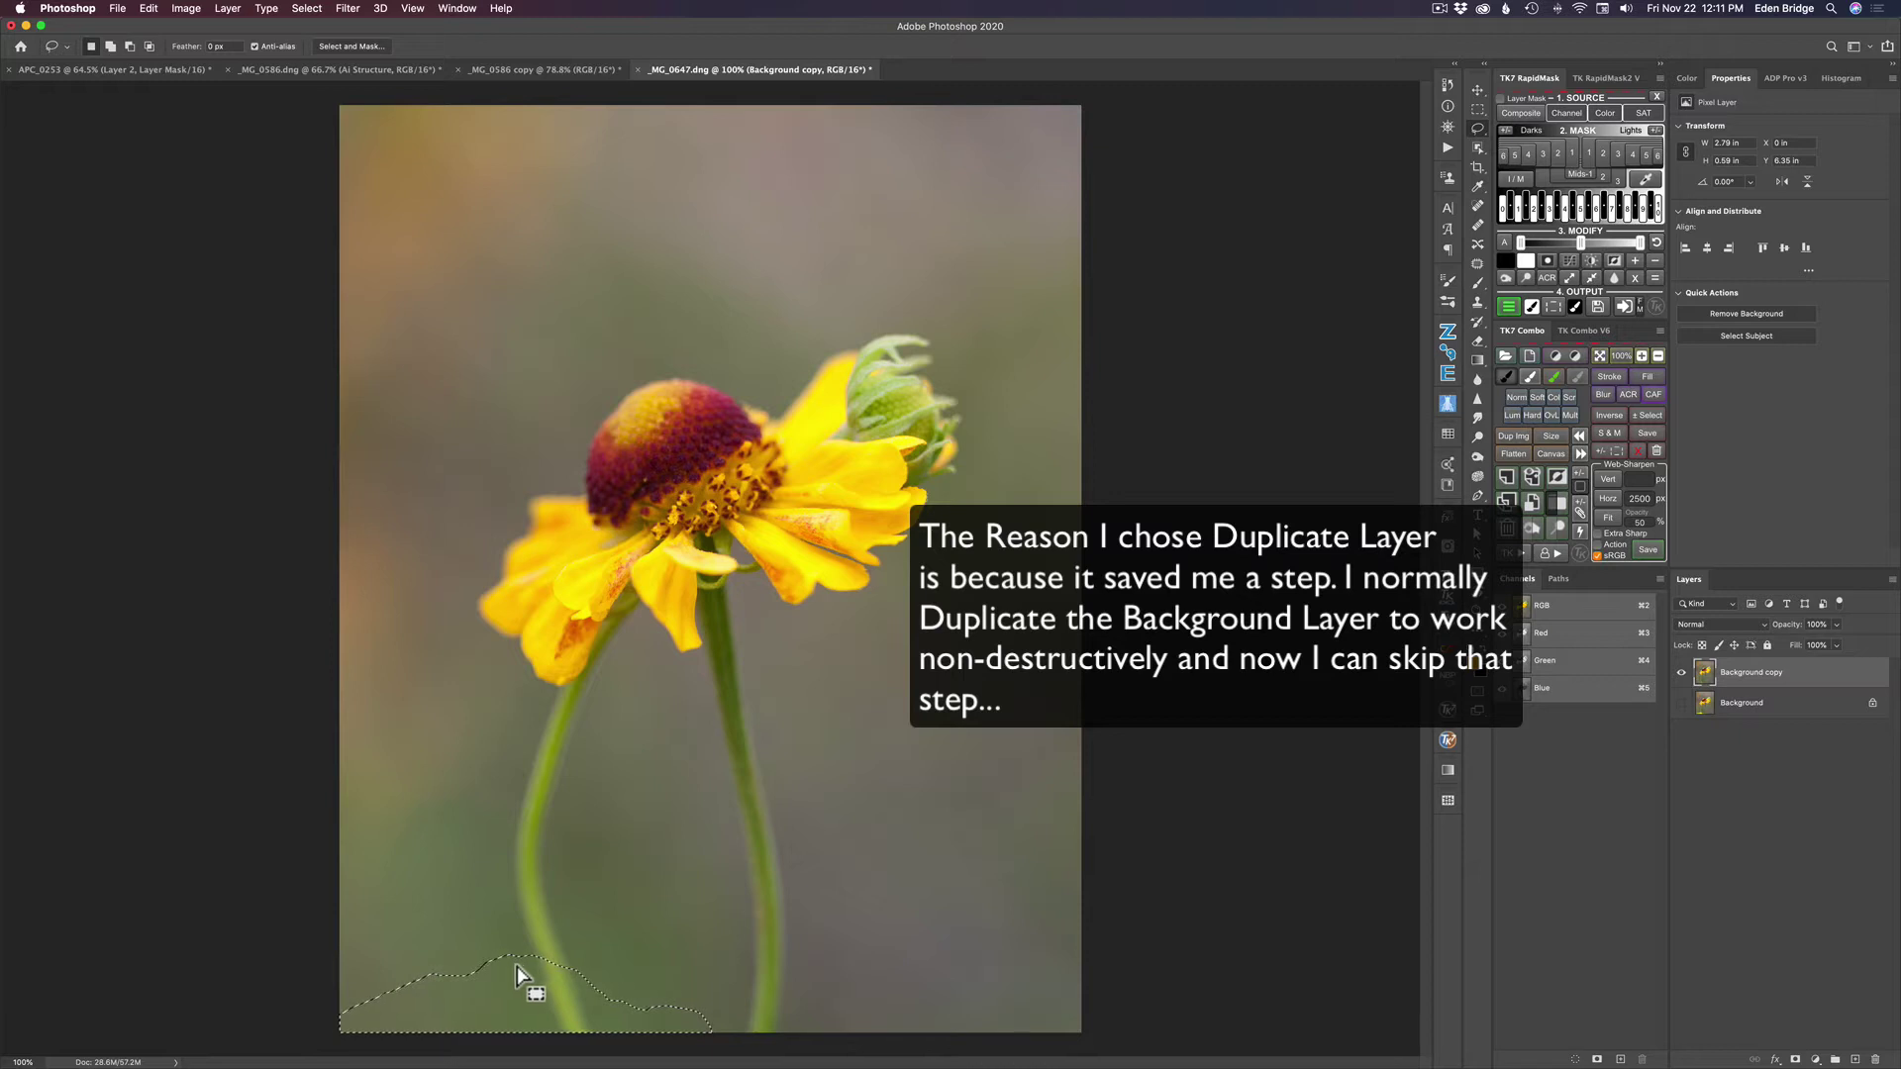
# Deselect, zoom in to inspect the fill, then duplicate the layer as Background copy 2
pyautogui.press('super+d')
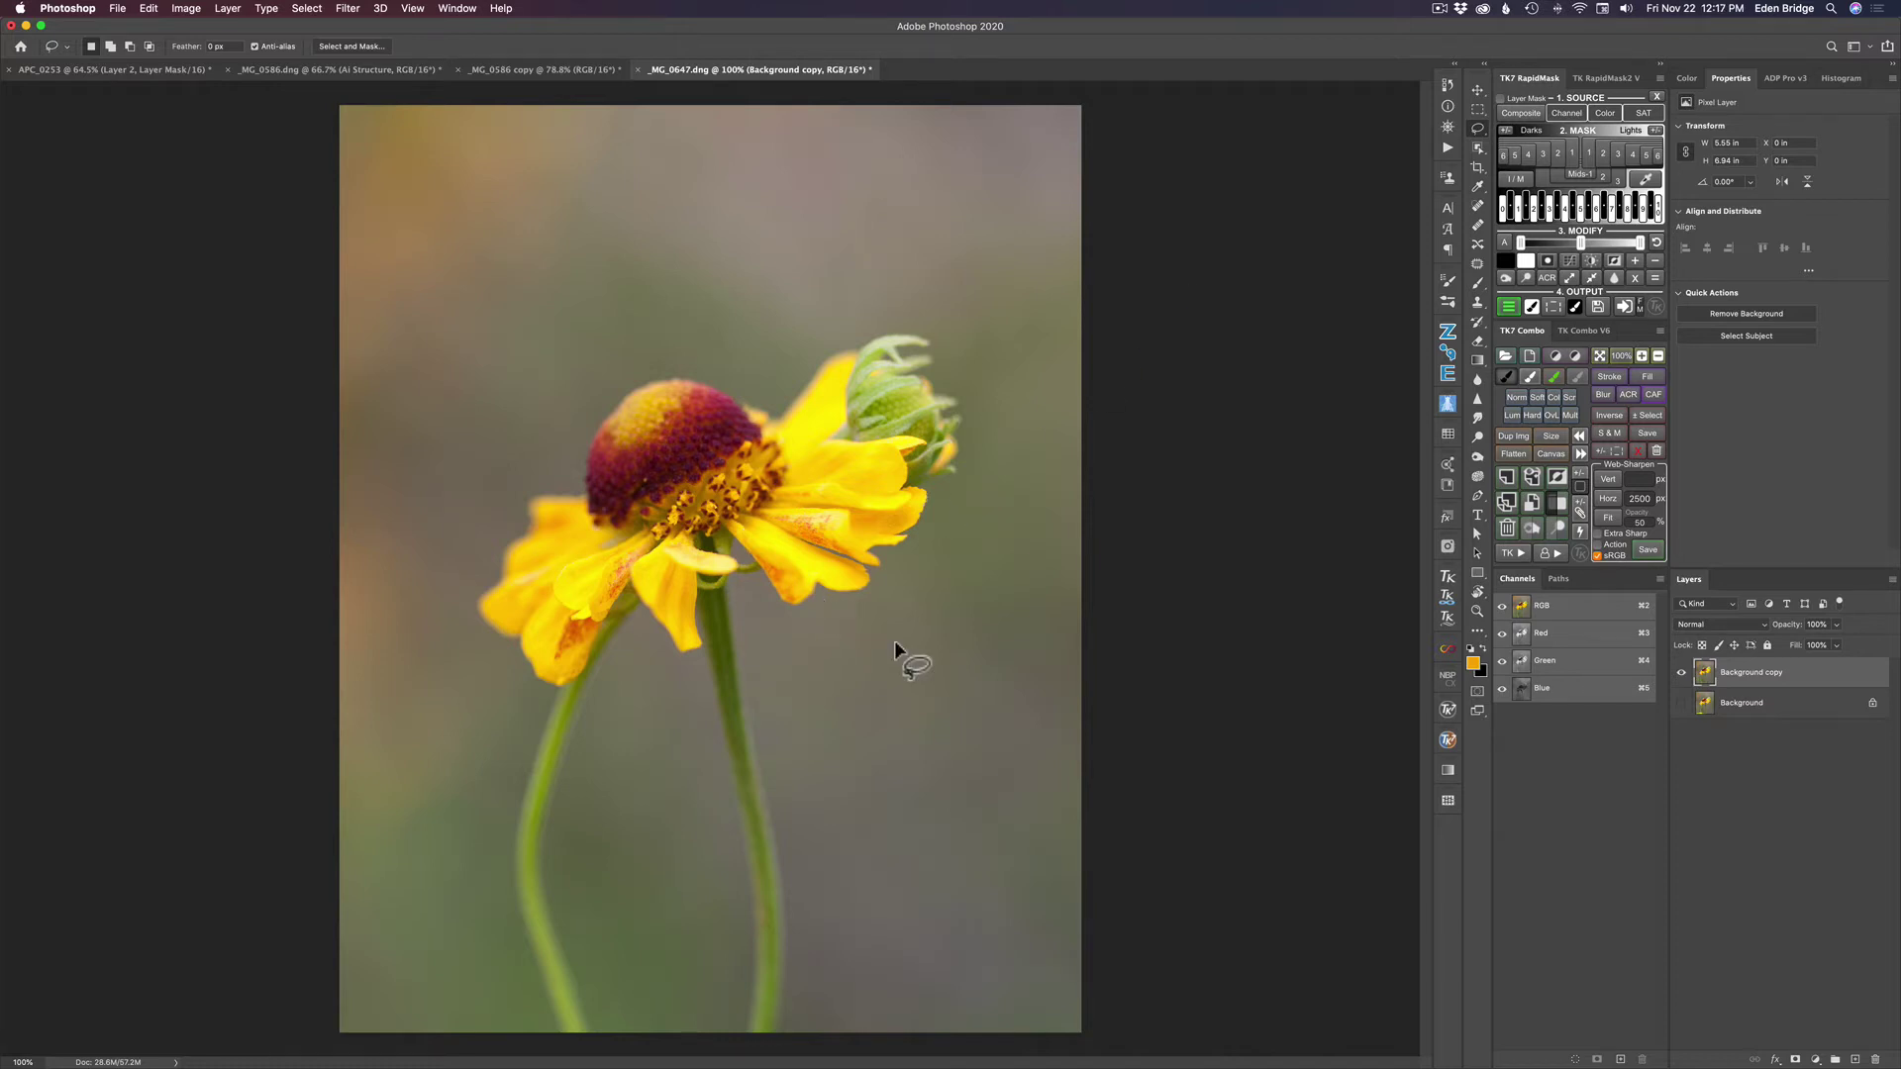
pyautogui.scroll(5, 756, 609)
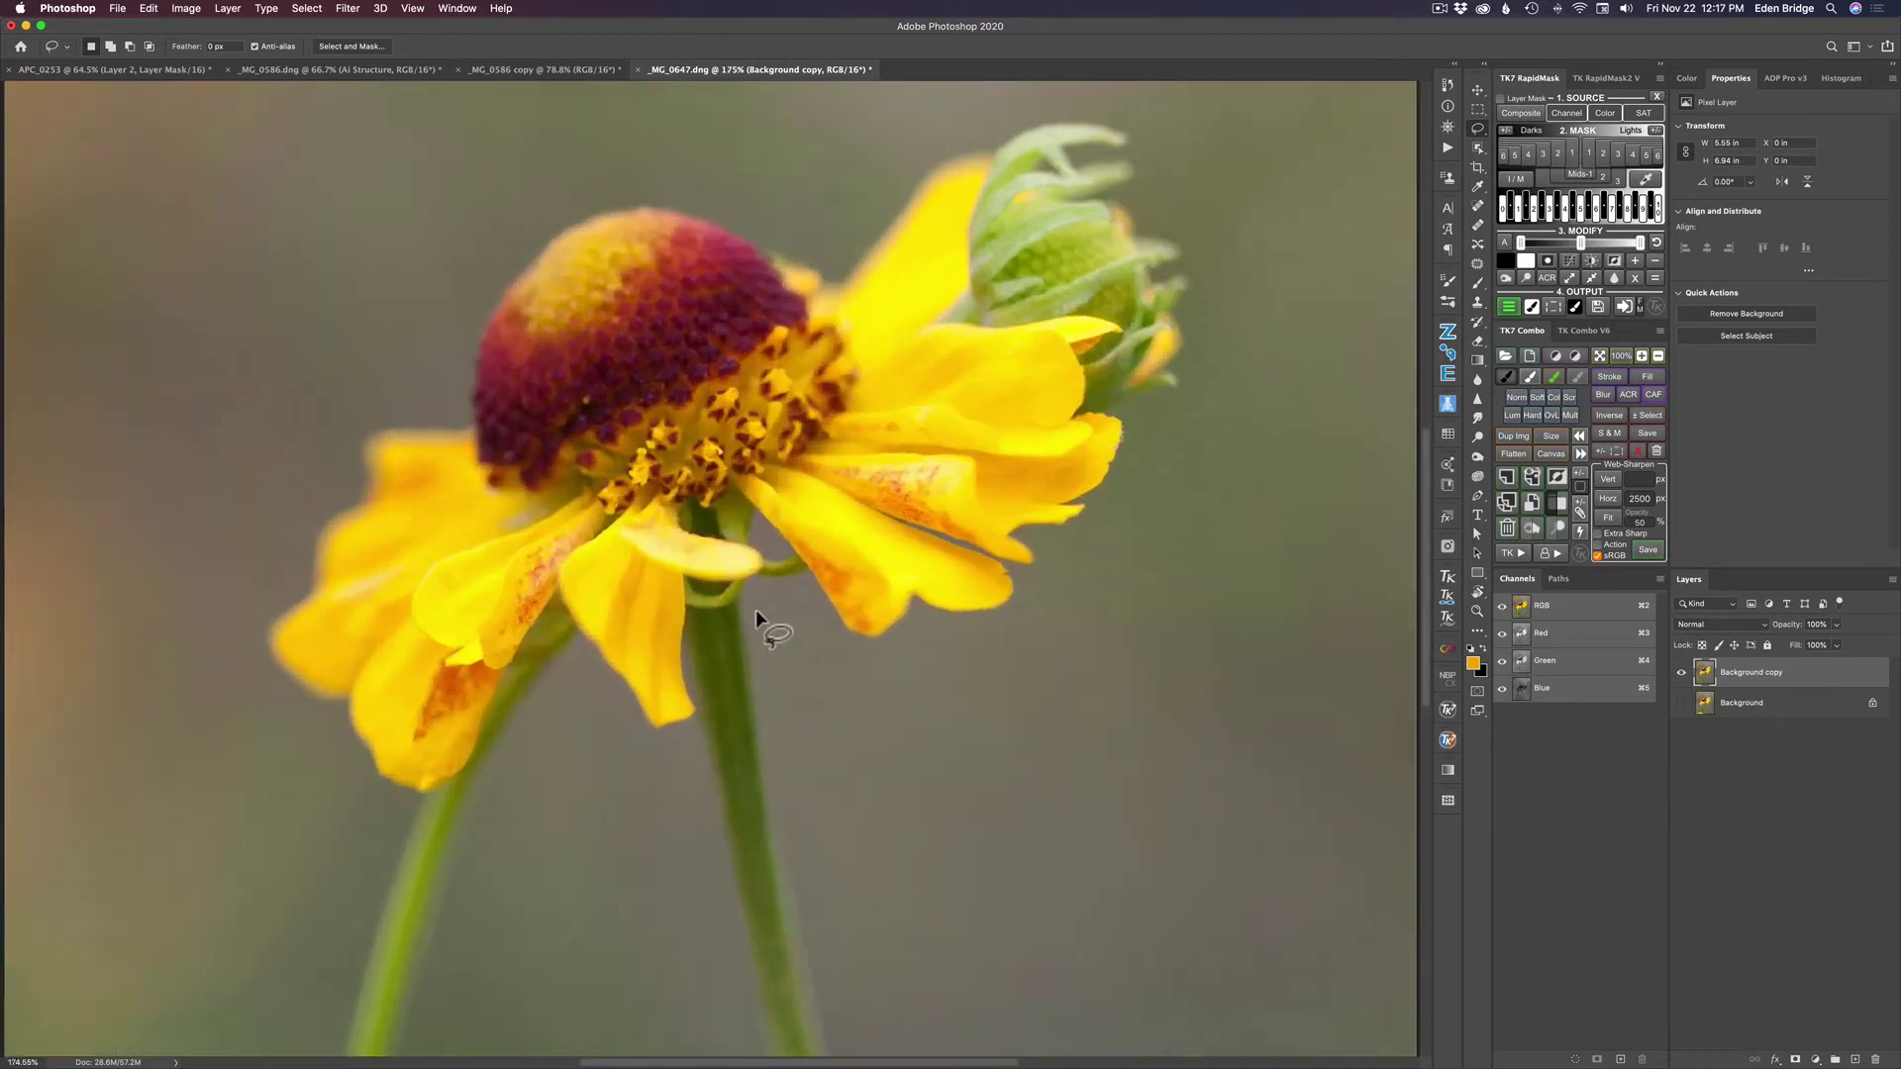
pyautogui.scroll(4, 757, 608)
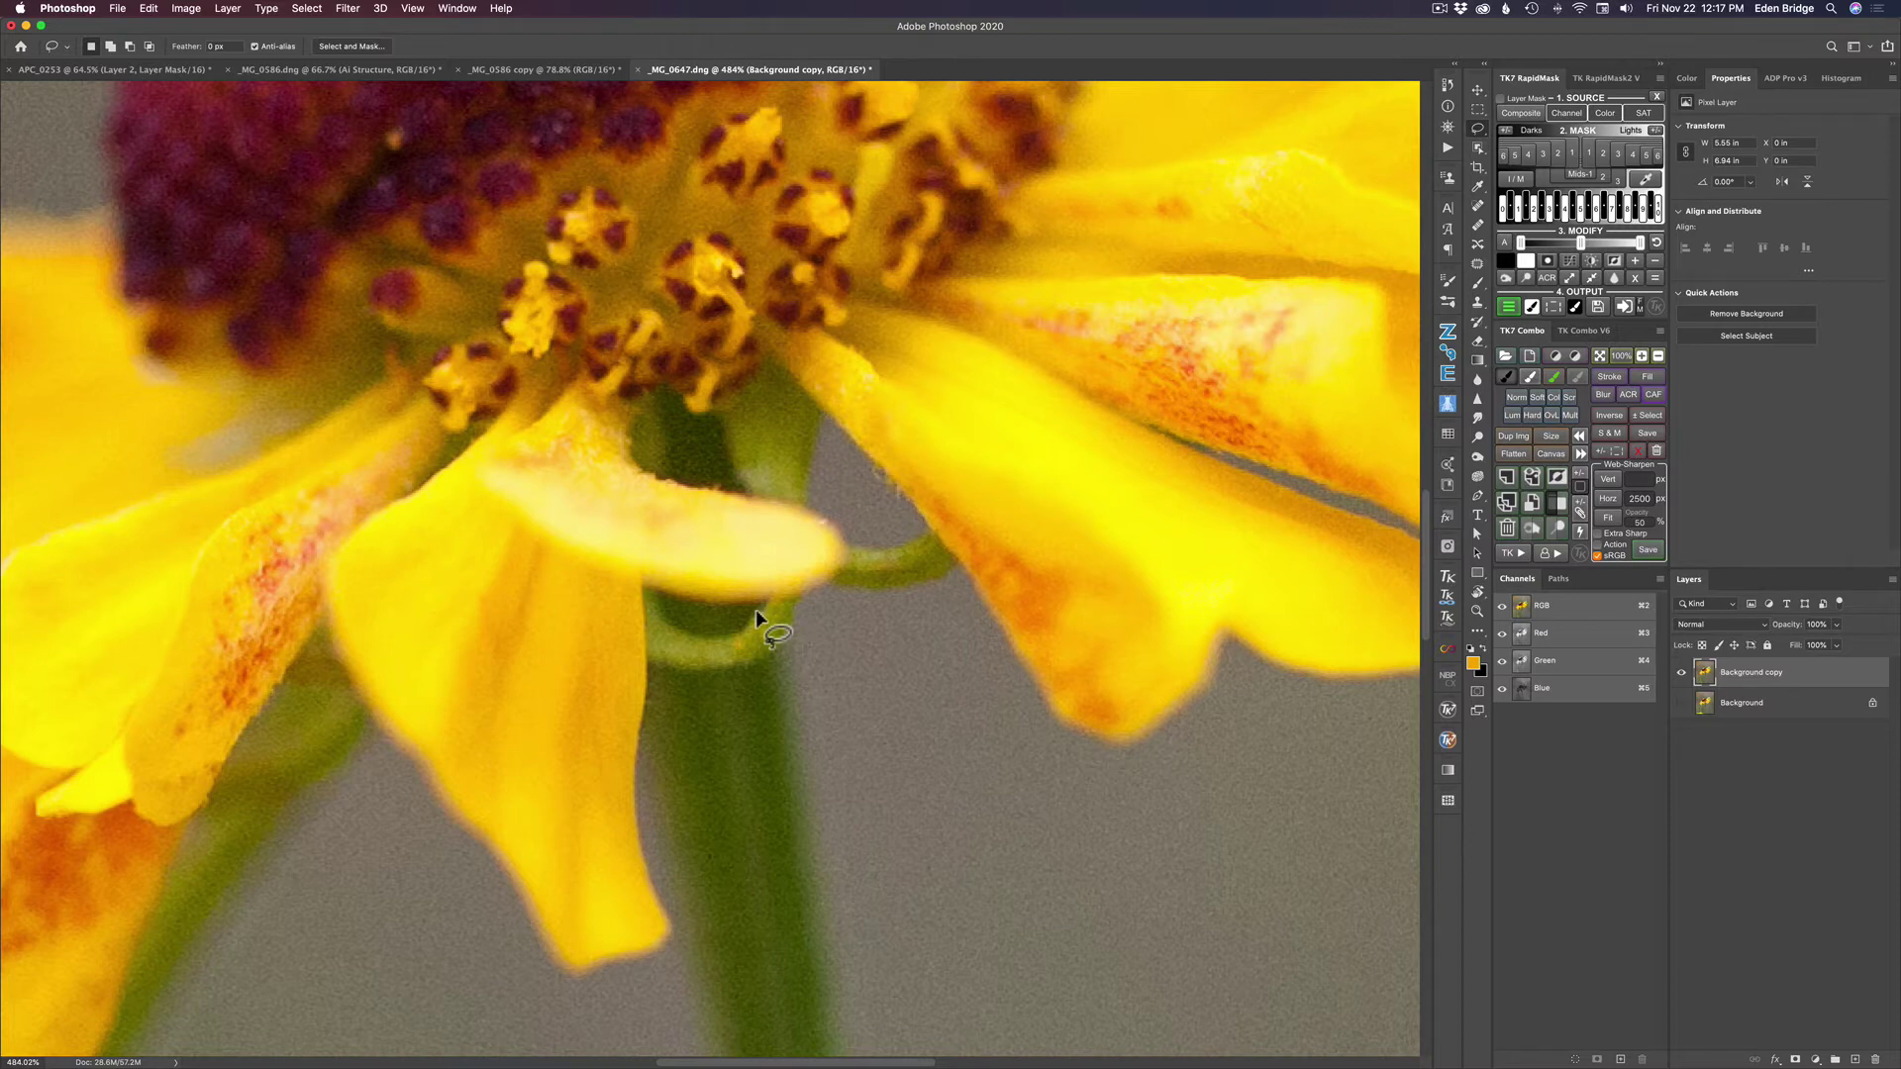
pyautogui.scroll(2, 756, 609)
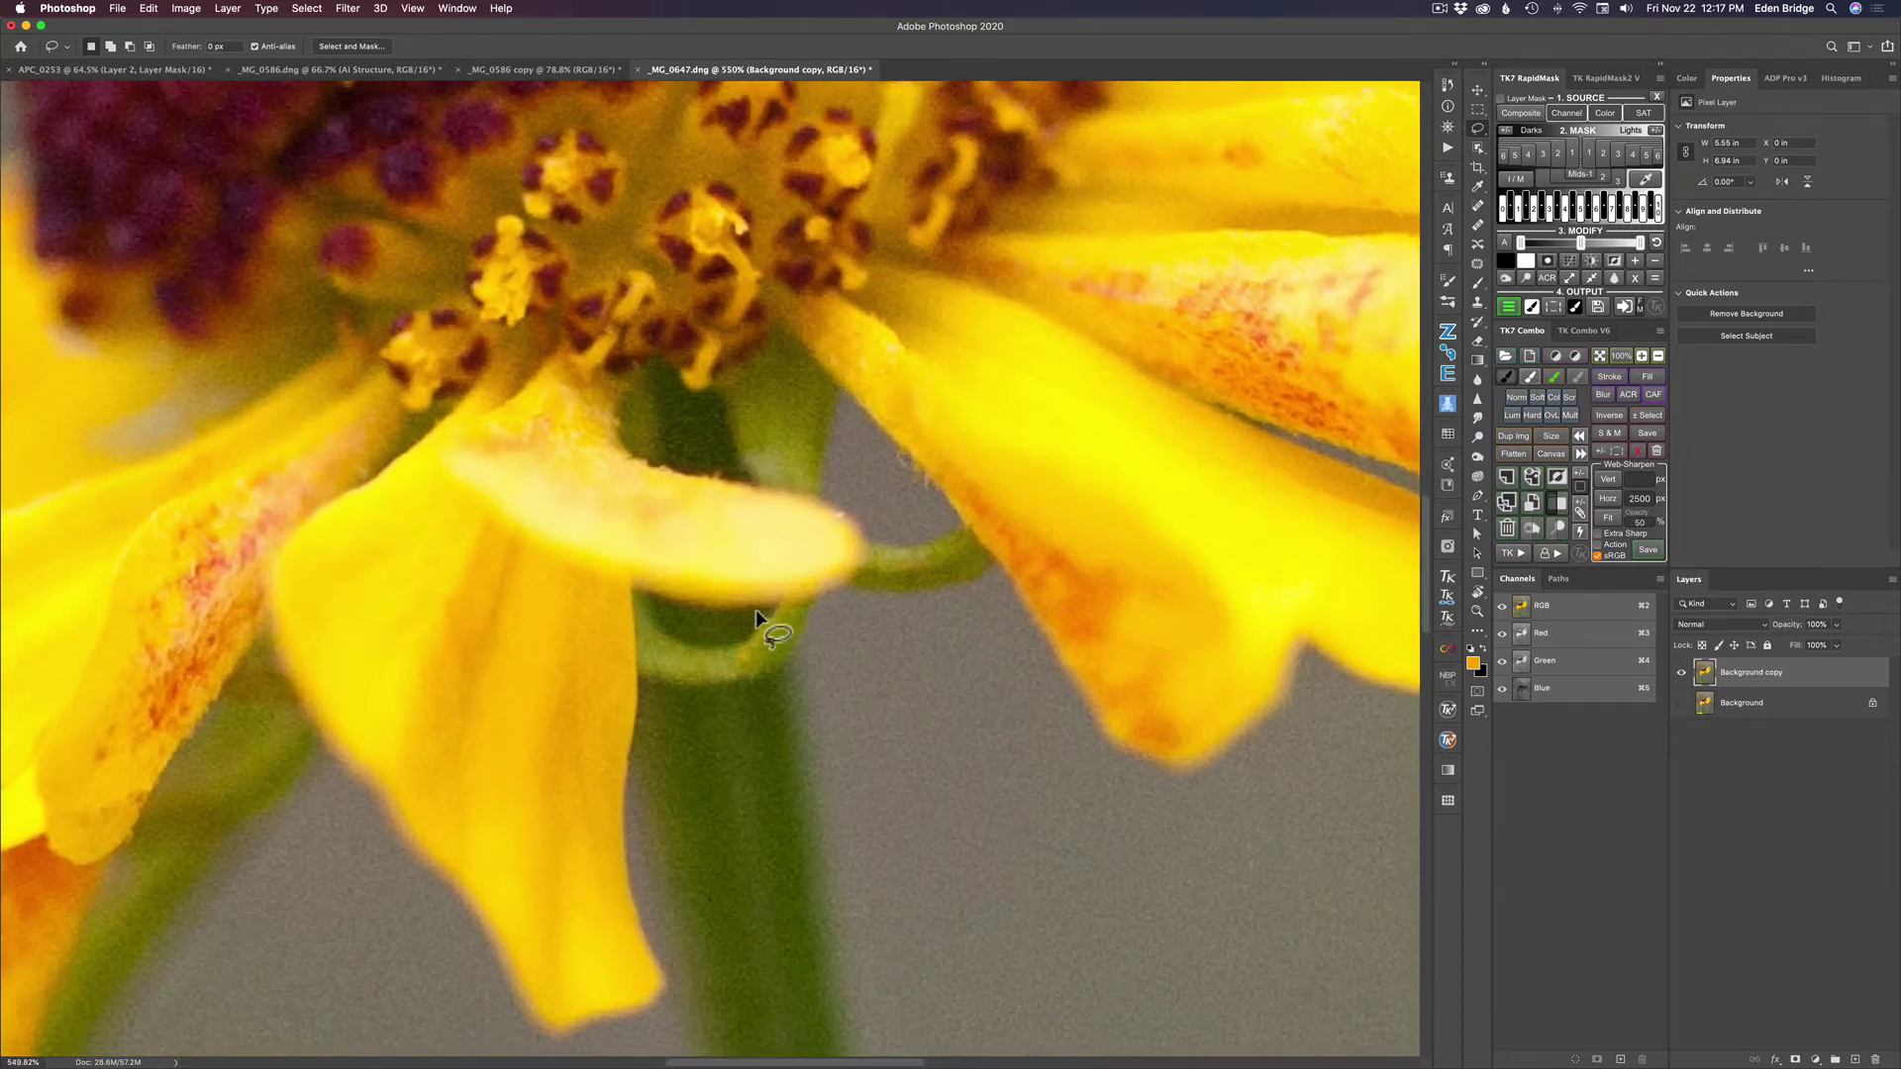
pyautogui.scroll(-10, 756, 611)
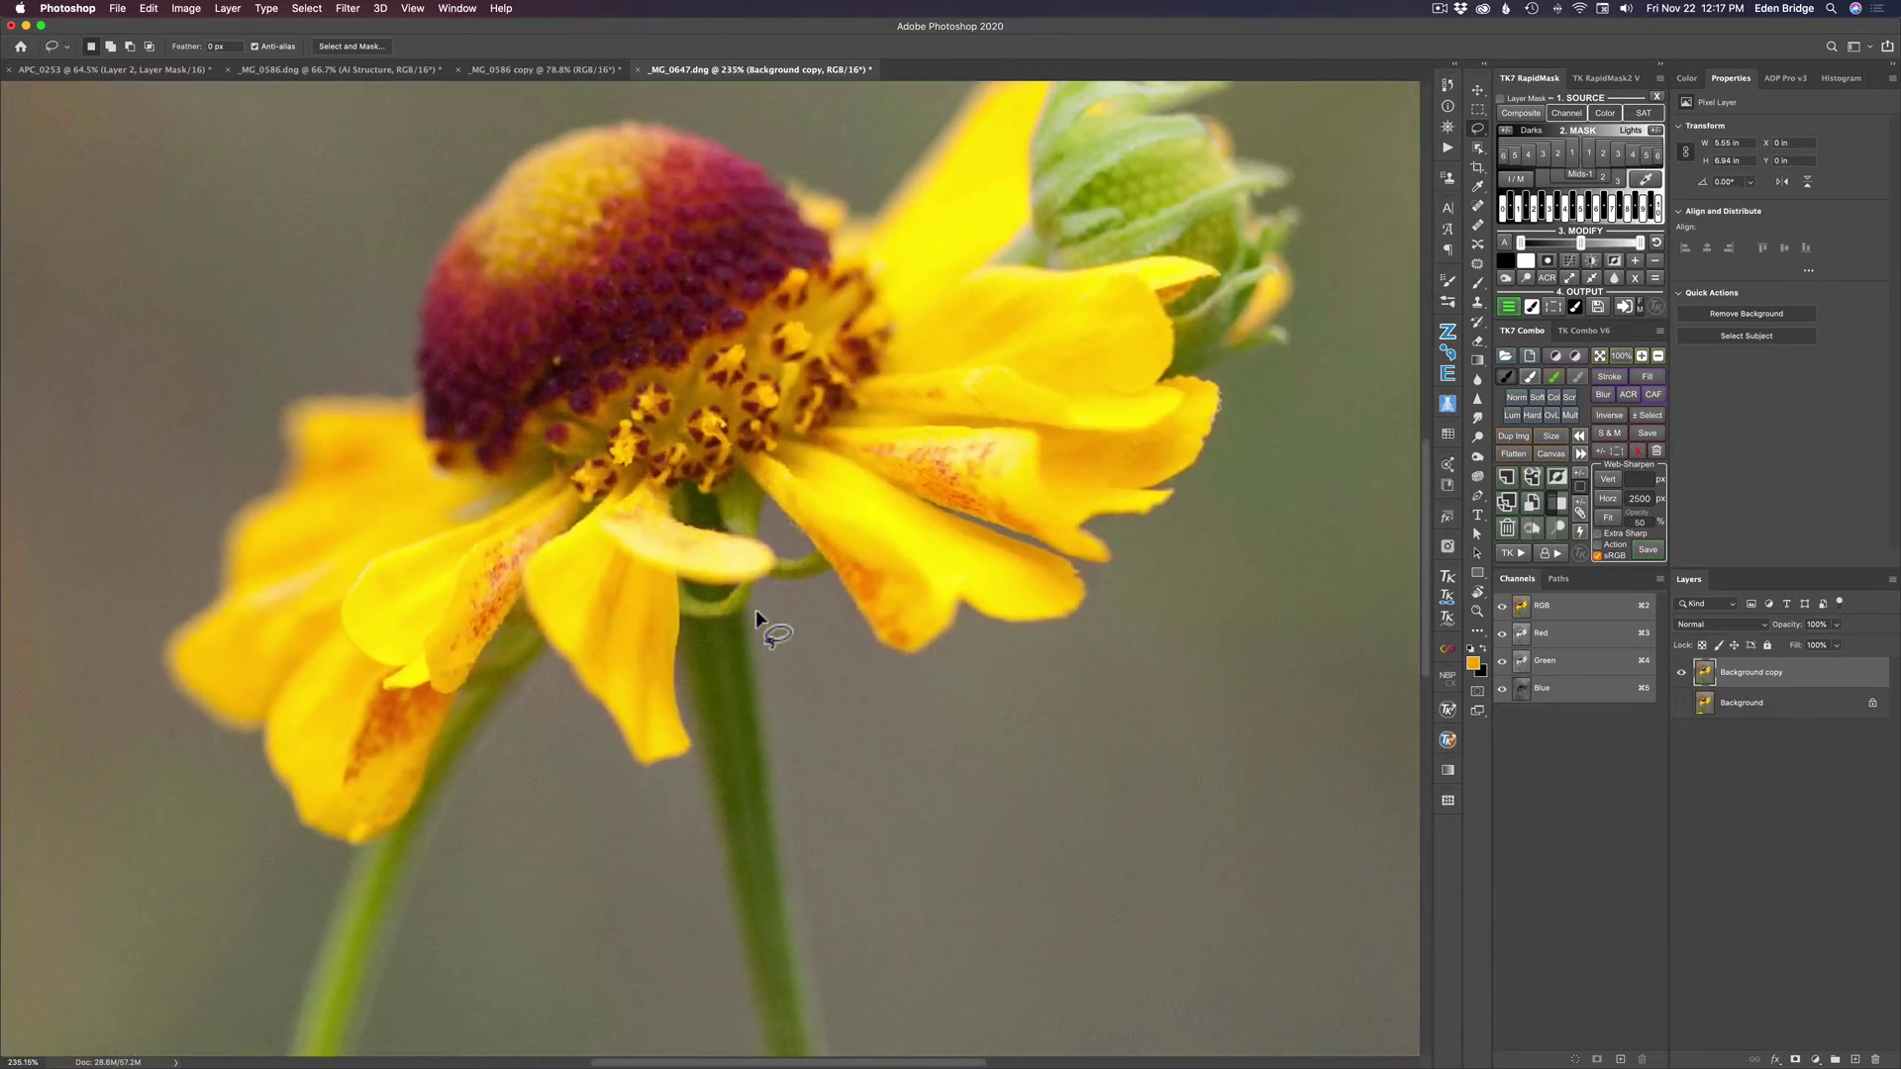
pyautogui.scroll(-4, 739, 614)
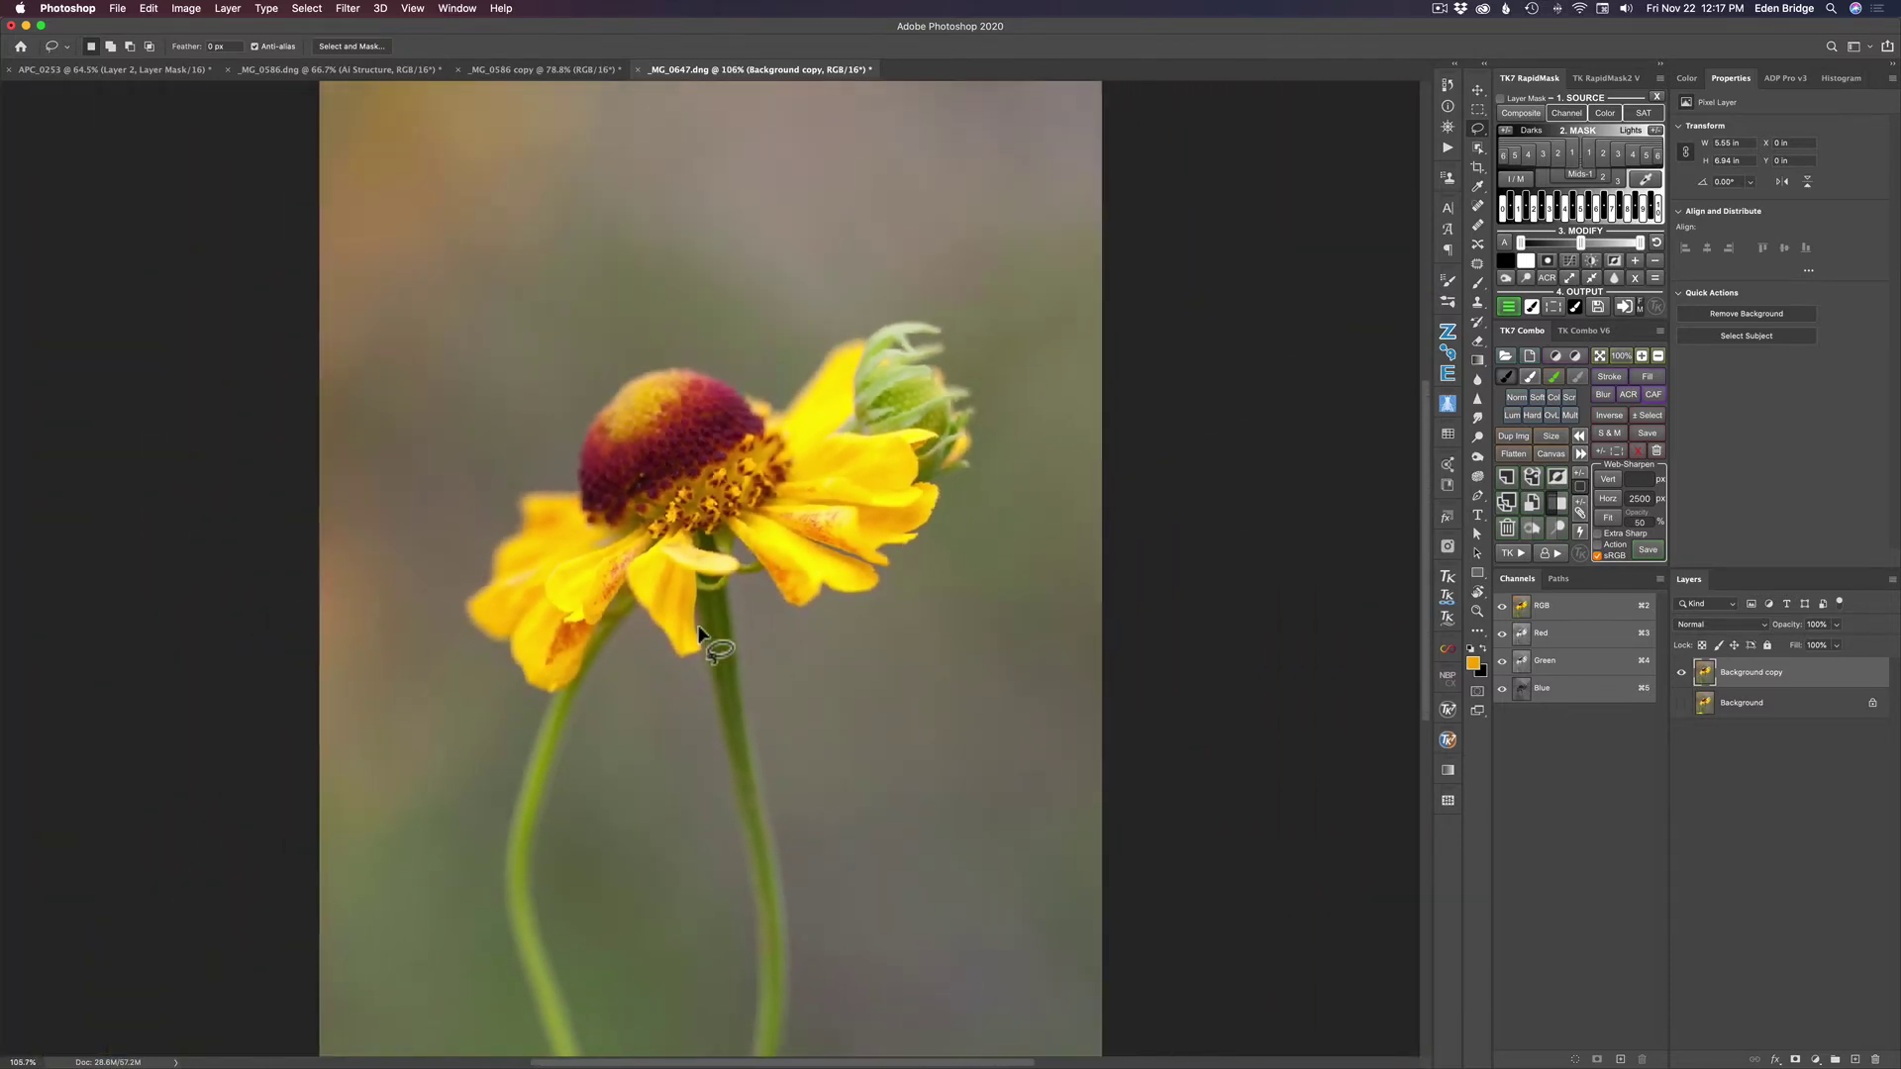
pyautogui.scroll(1, 696, 634)
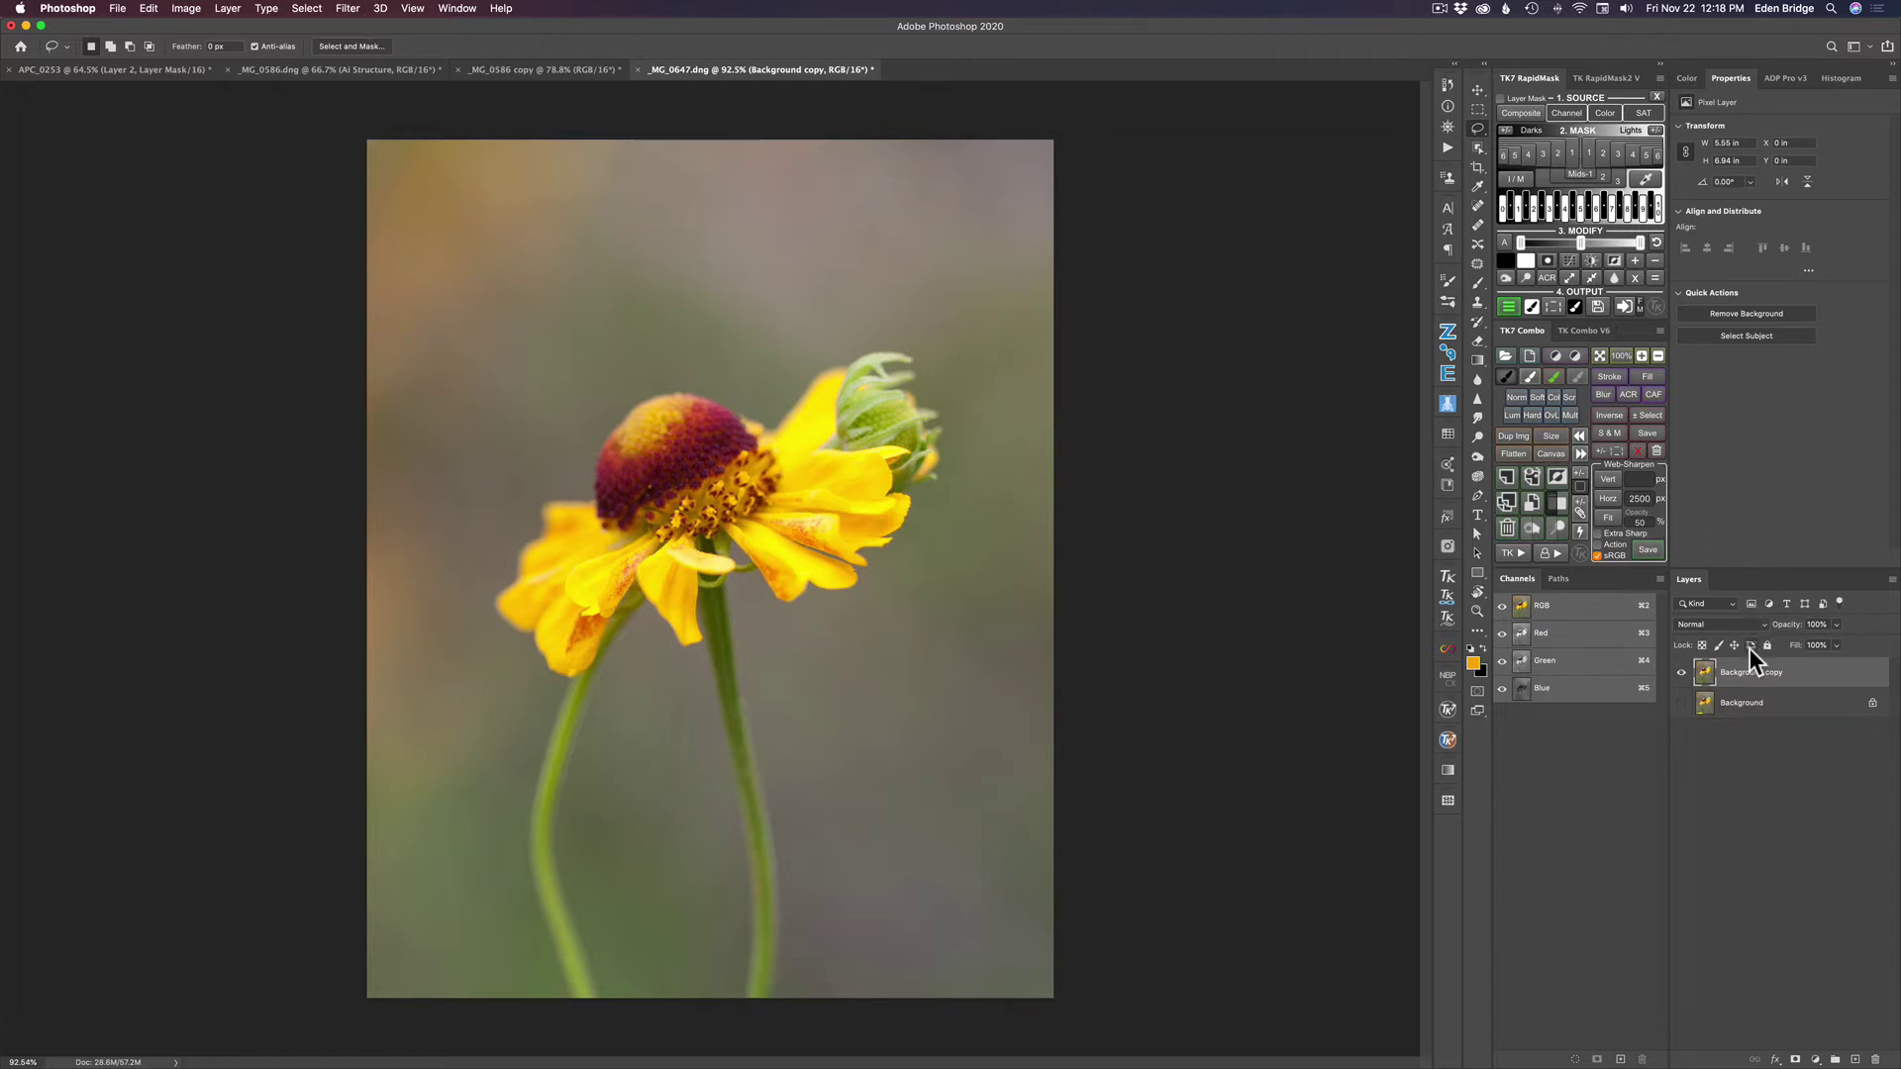
pyautogui.press('super+j')
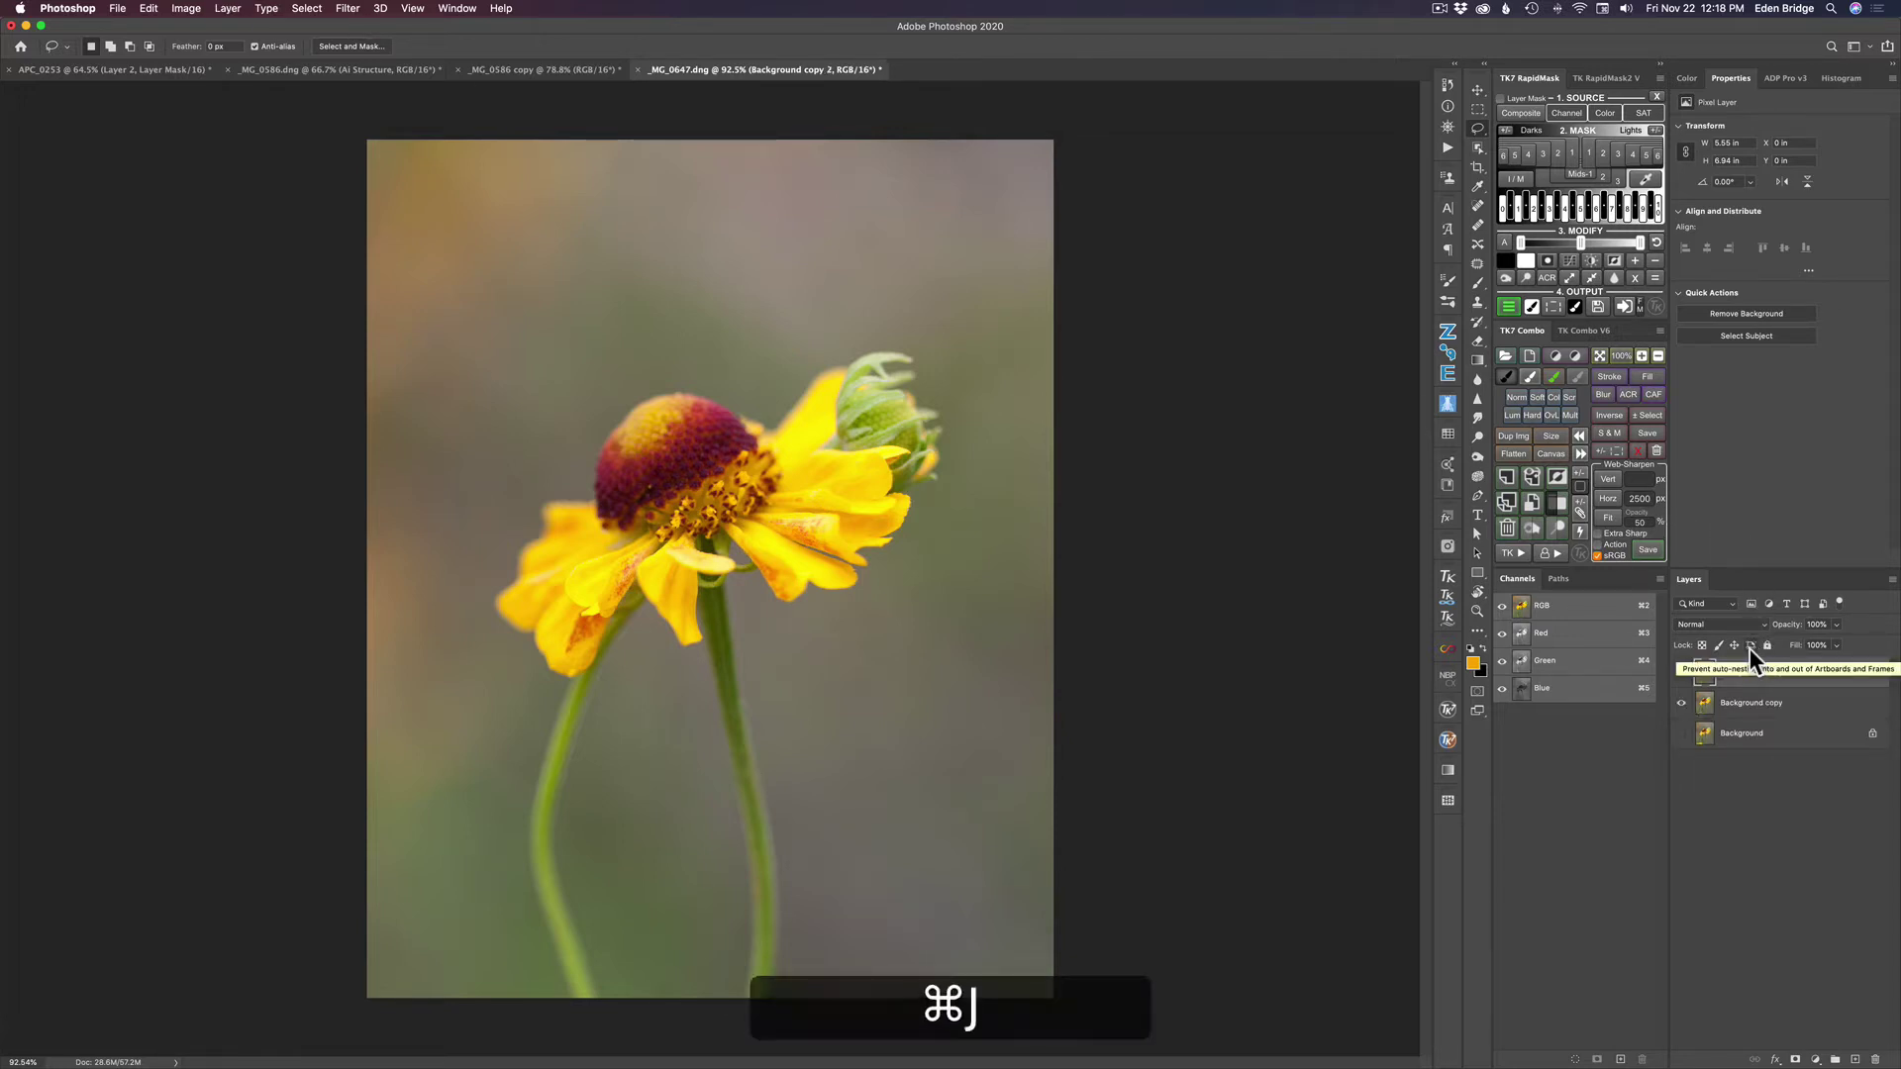
# Launch Topaz Sharpen AI from the Filter > Topaz Labs menu
pyautogui.click(349, 10)
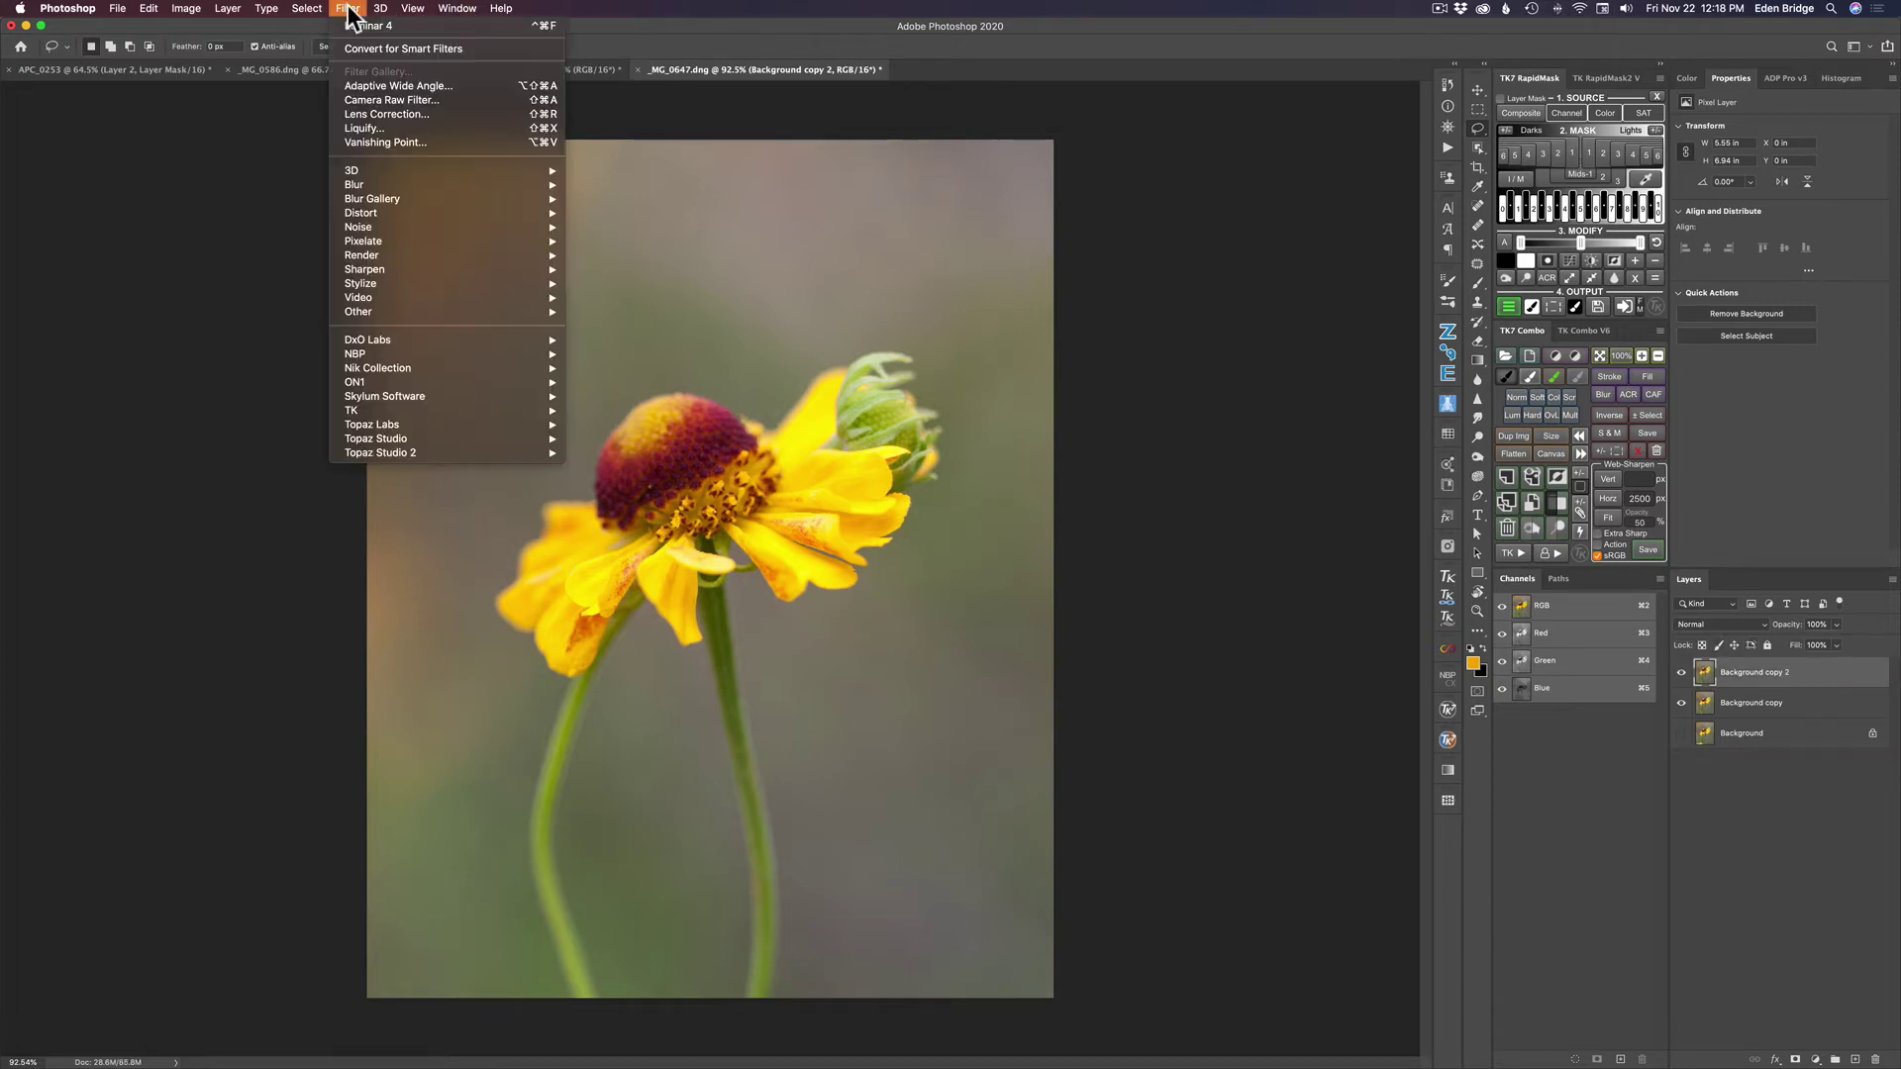
pyautogui.moveTo(422, 424)
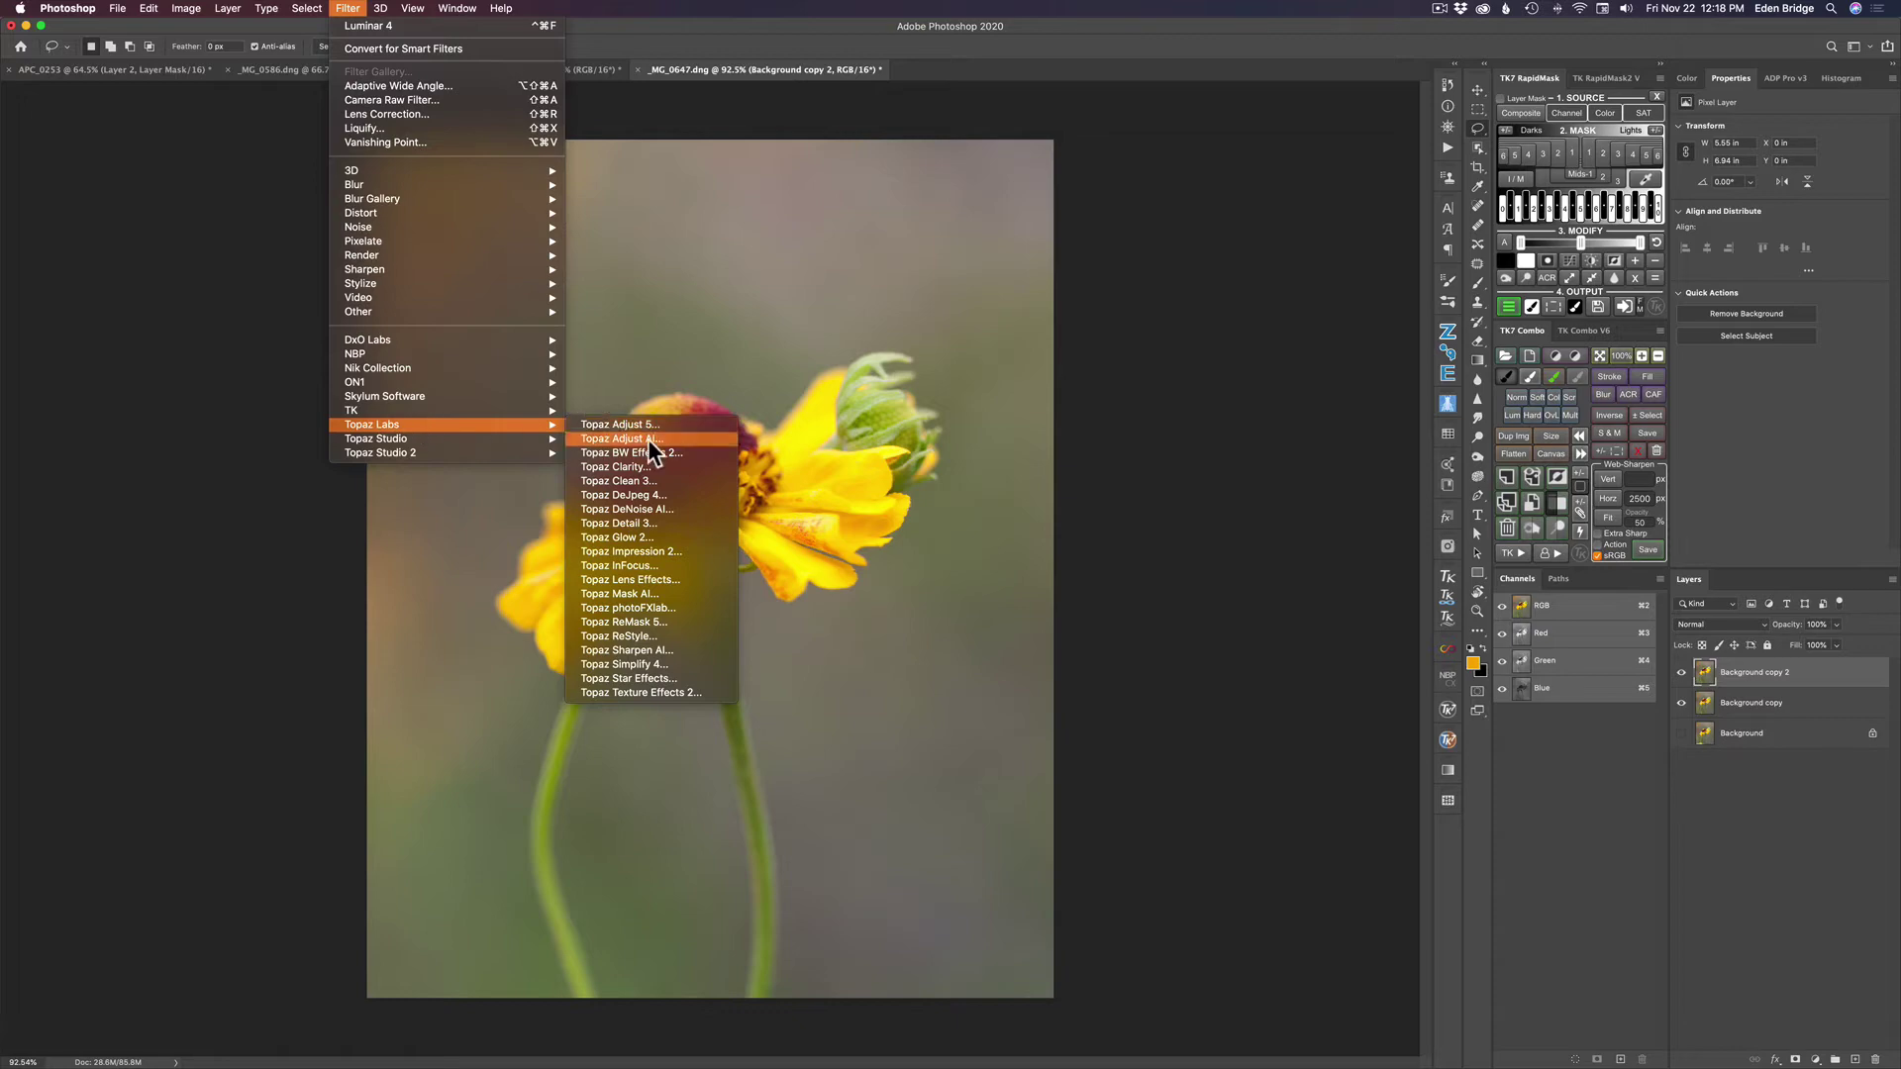
pyautogui.click(663, 651)
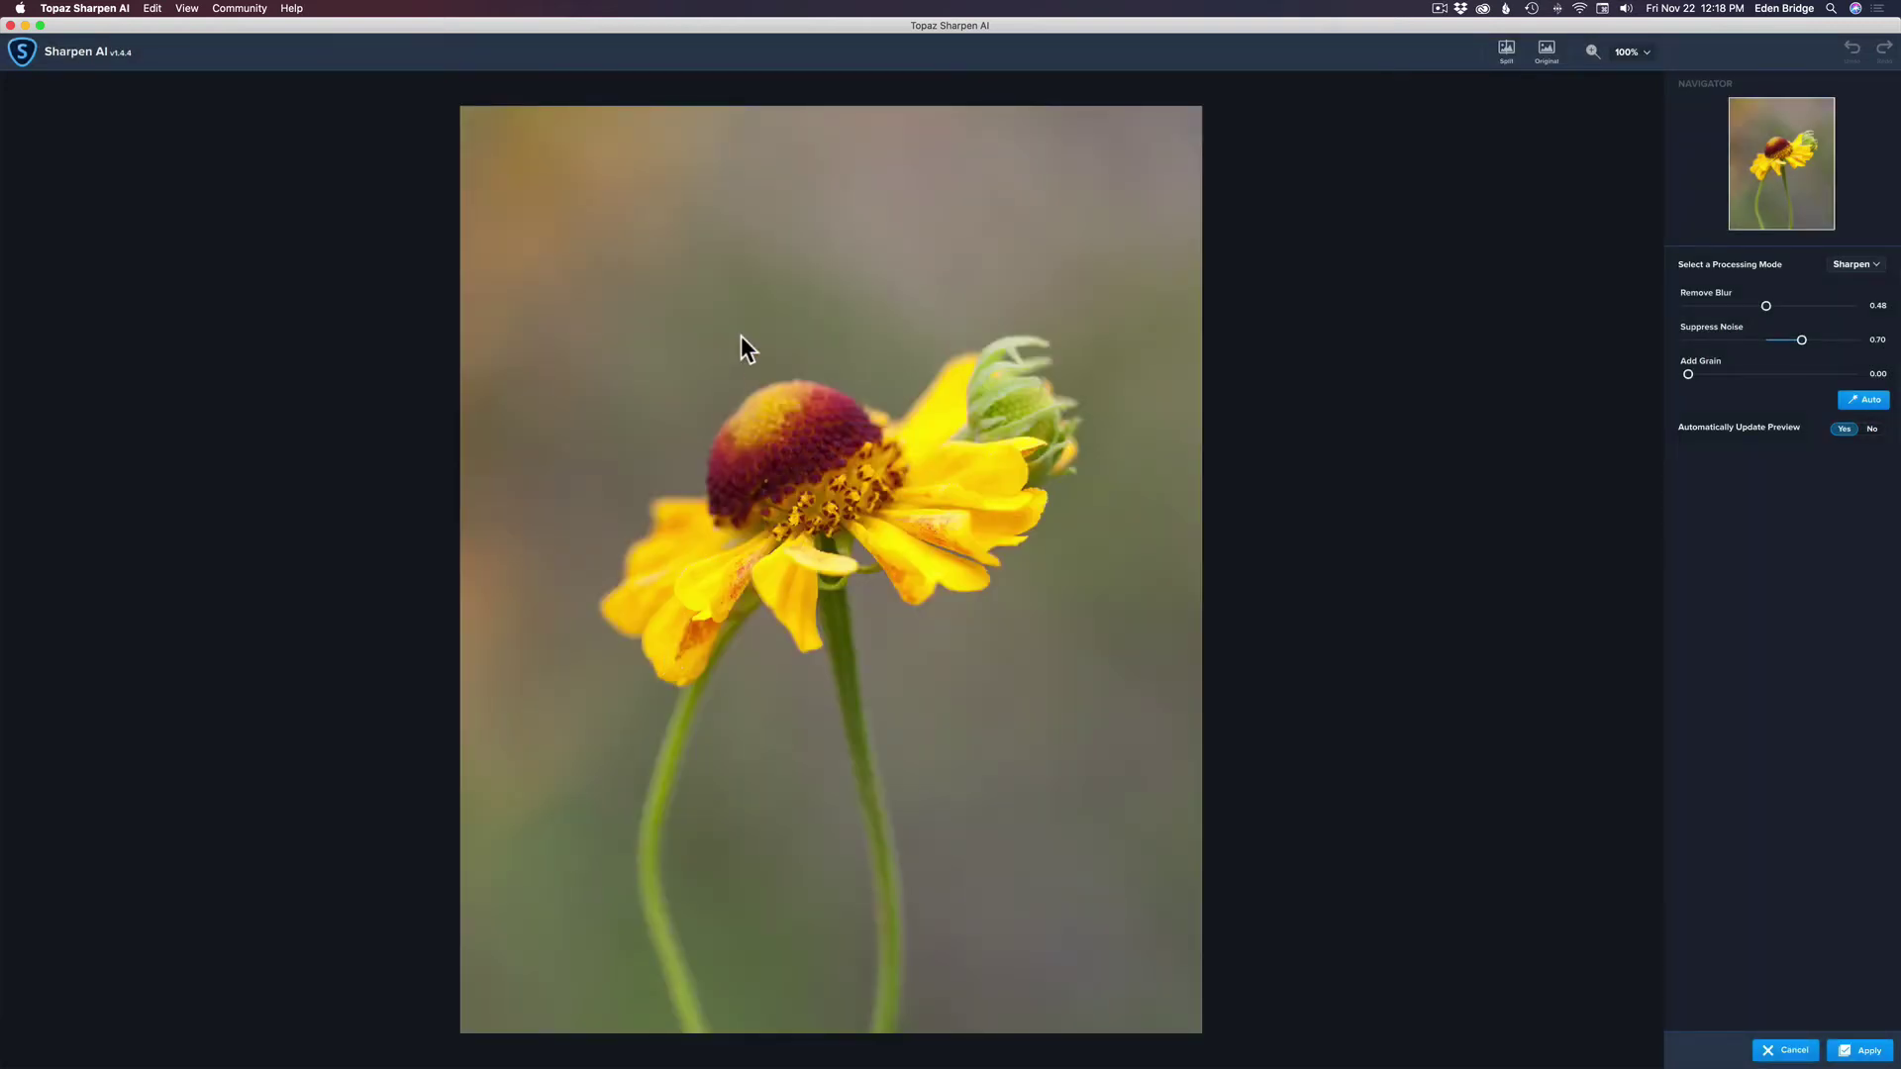
# Preview at 200%, compare with the original, and apply Remove Blur 0.48, Suppress Noise 0.70
pyautogui.click(1644, 52)
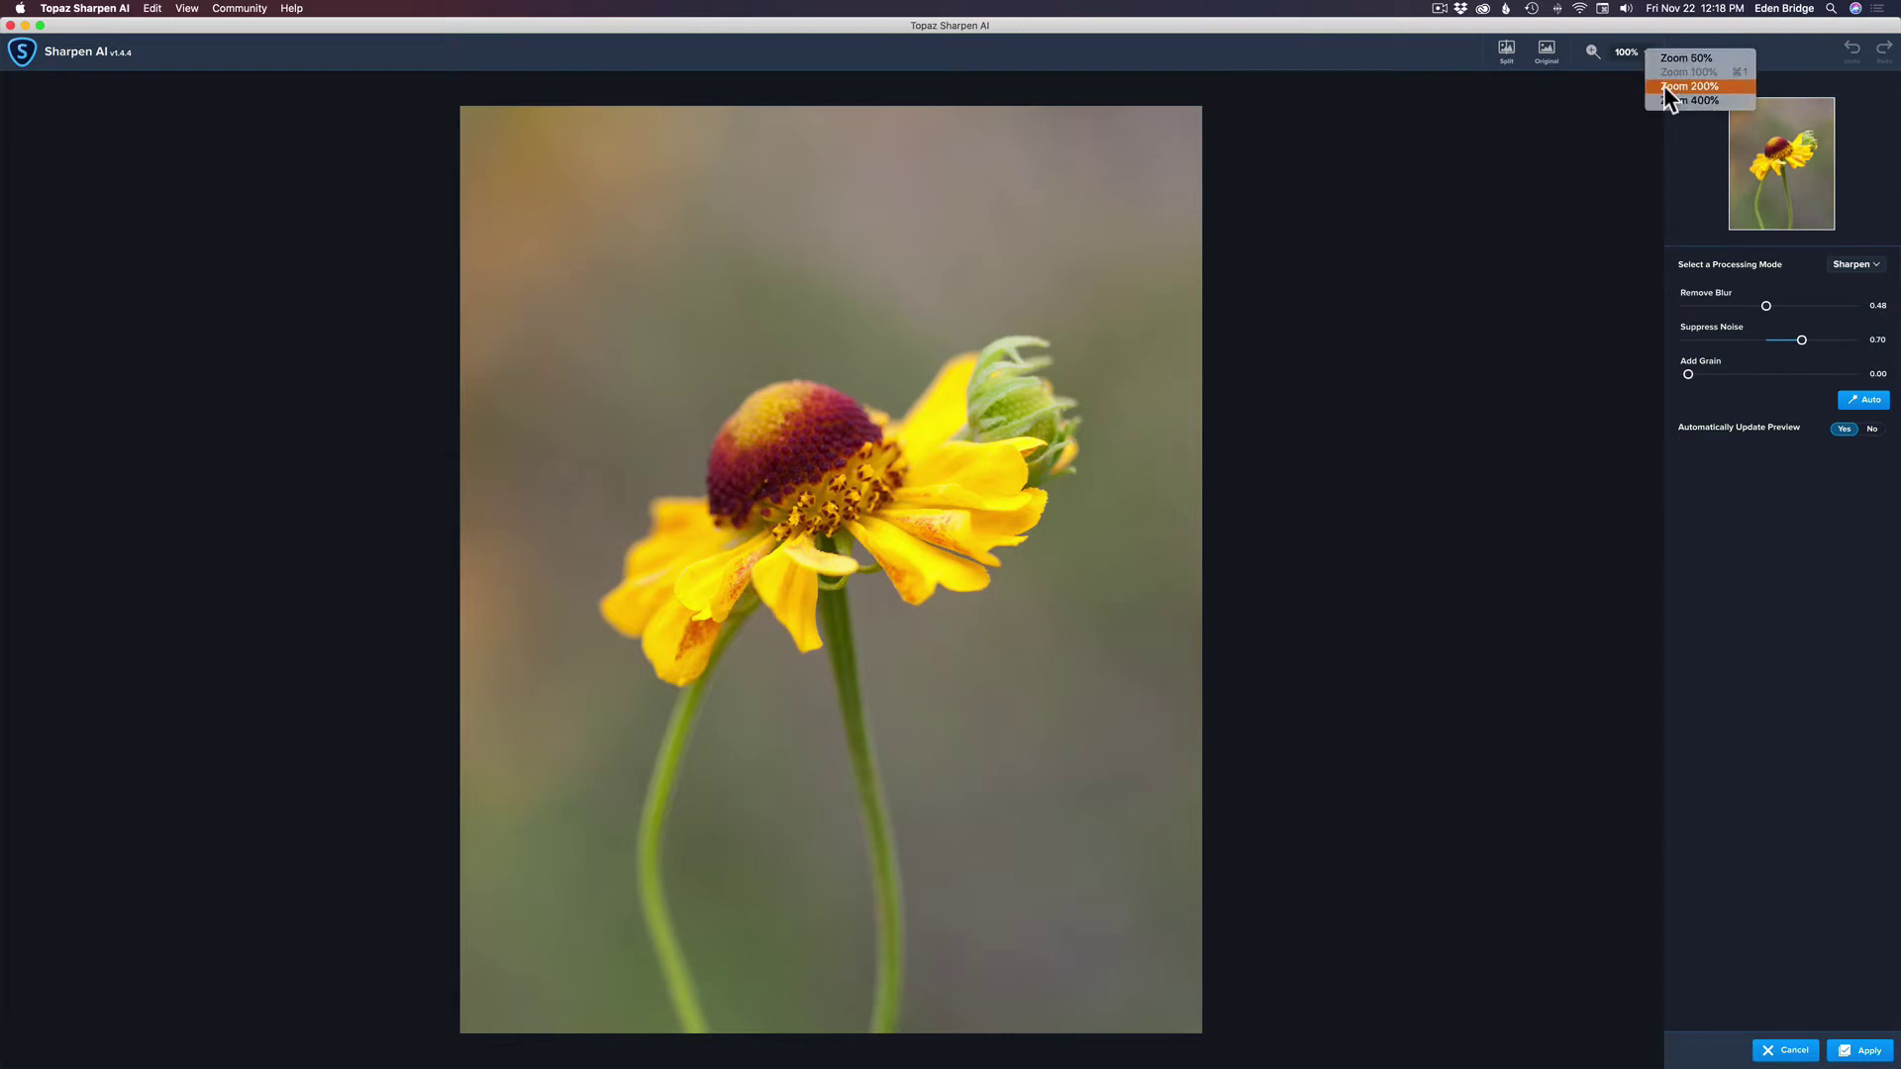
pyautogui.click(1664, 86)
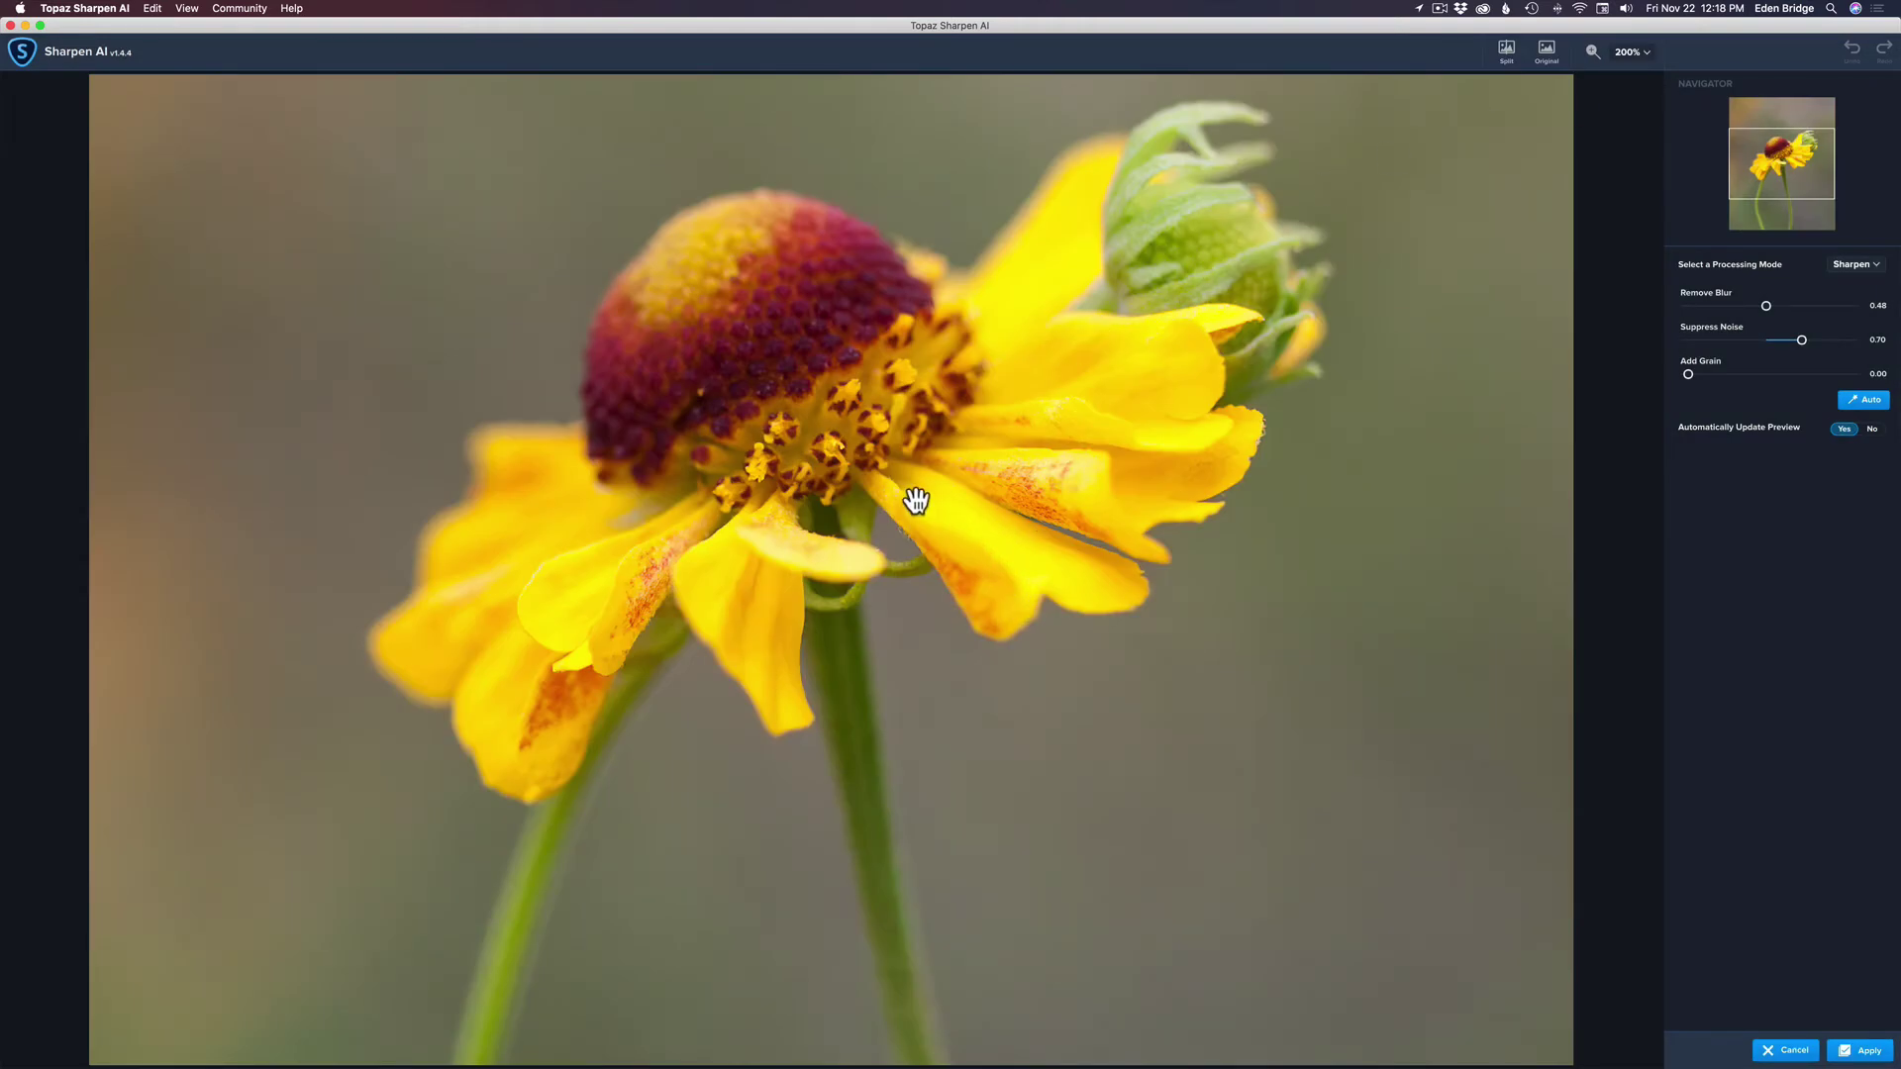
pyautogui.click(1548, 51)
pyautogui.click(1548, 52)
pyautogui.click(1857, 1055)
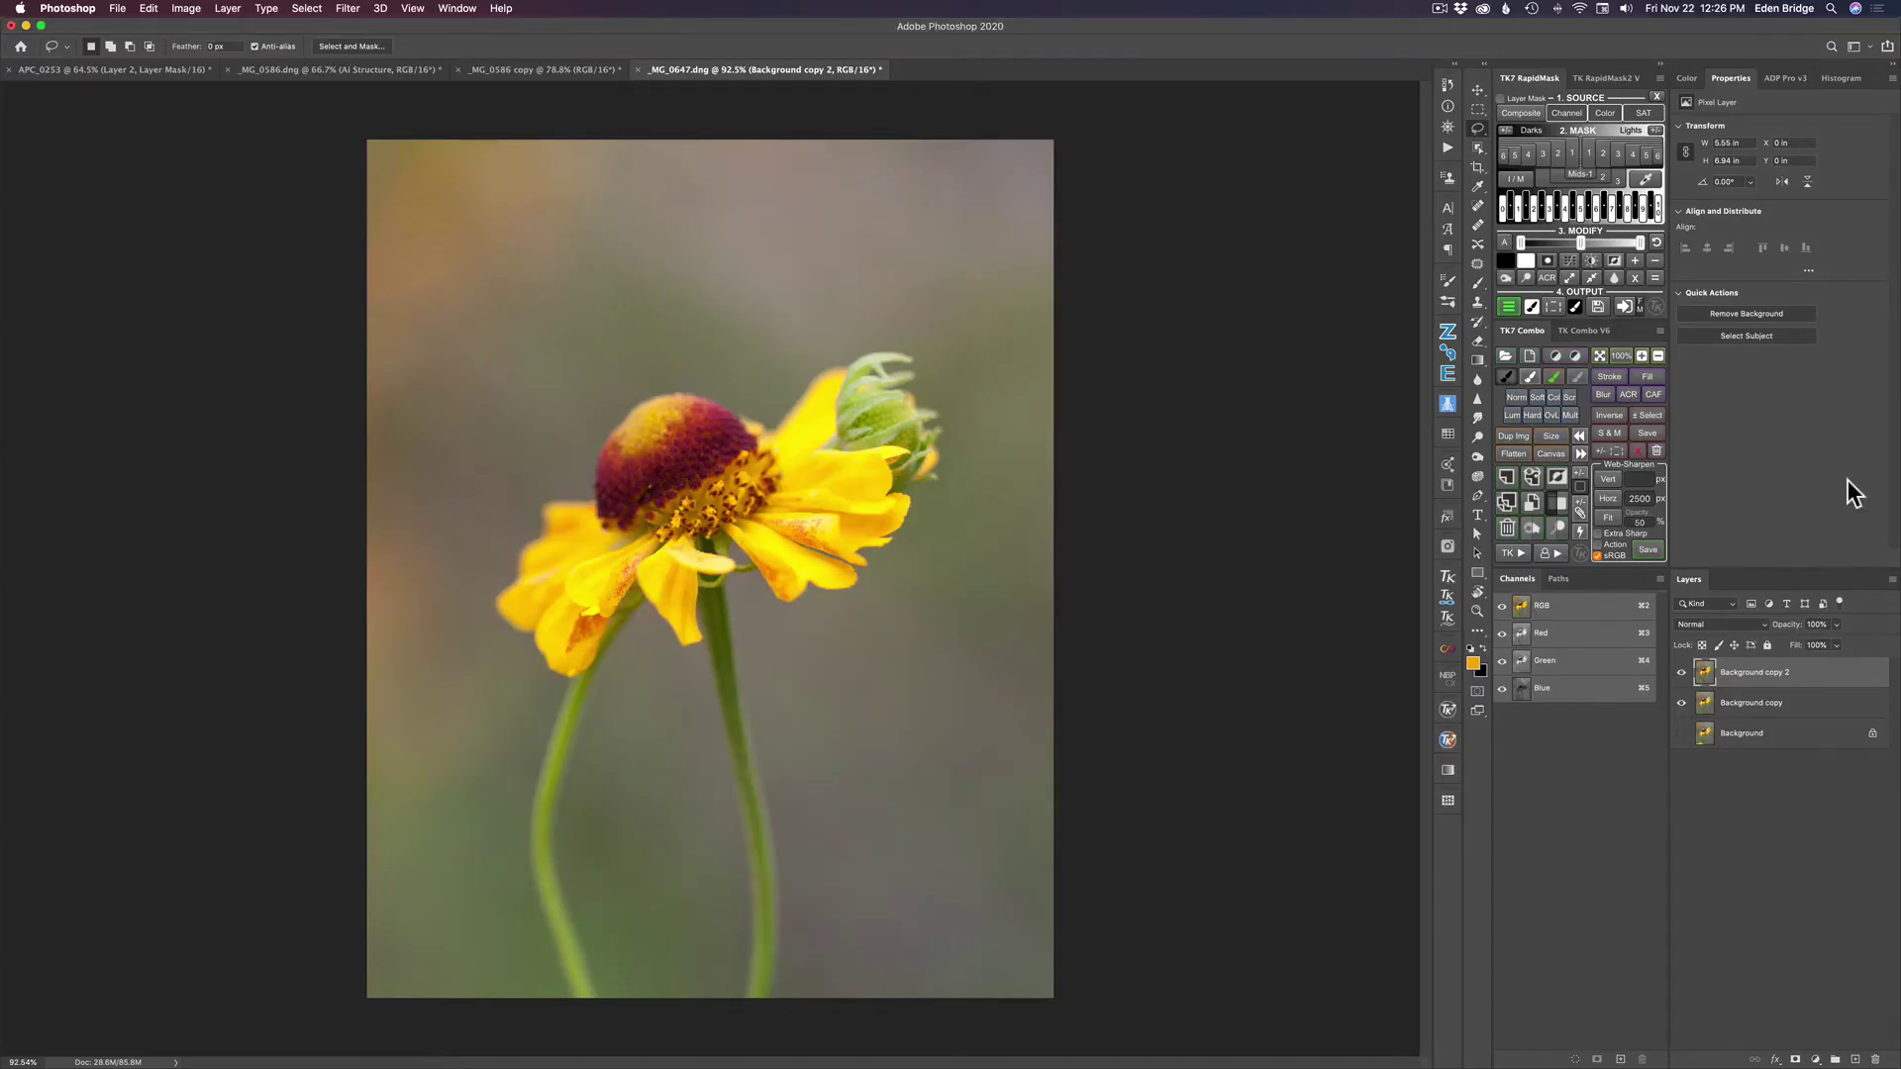
# Duplicate the sharpened layer as Background copy 3 and open it in Topaz Studio 2
pyautogui.press('super+j')
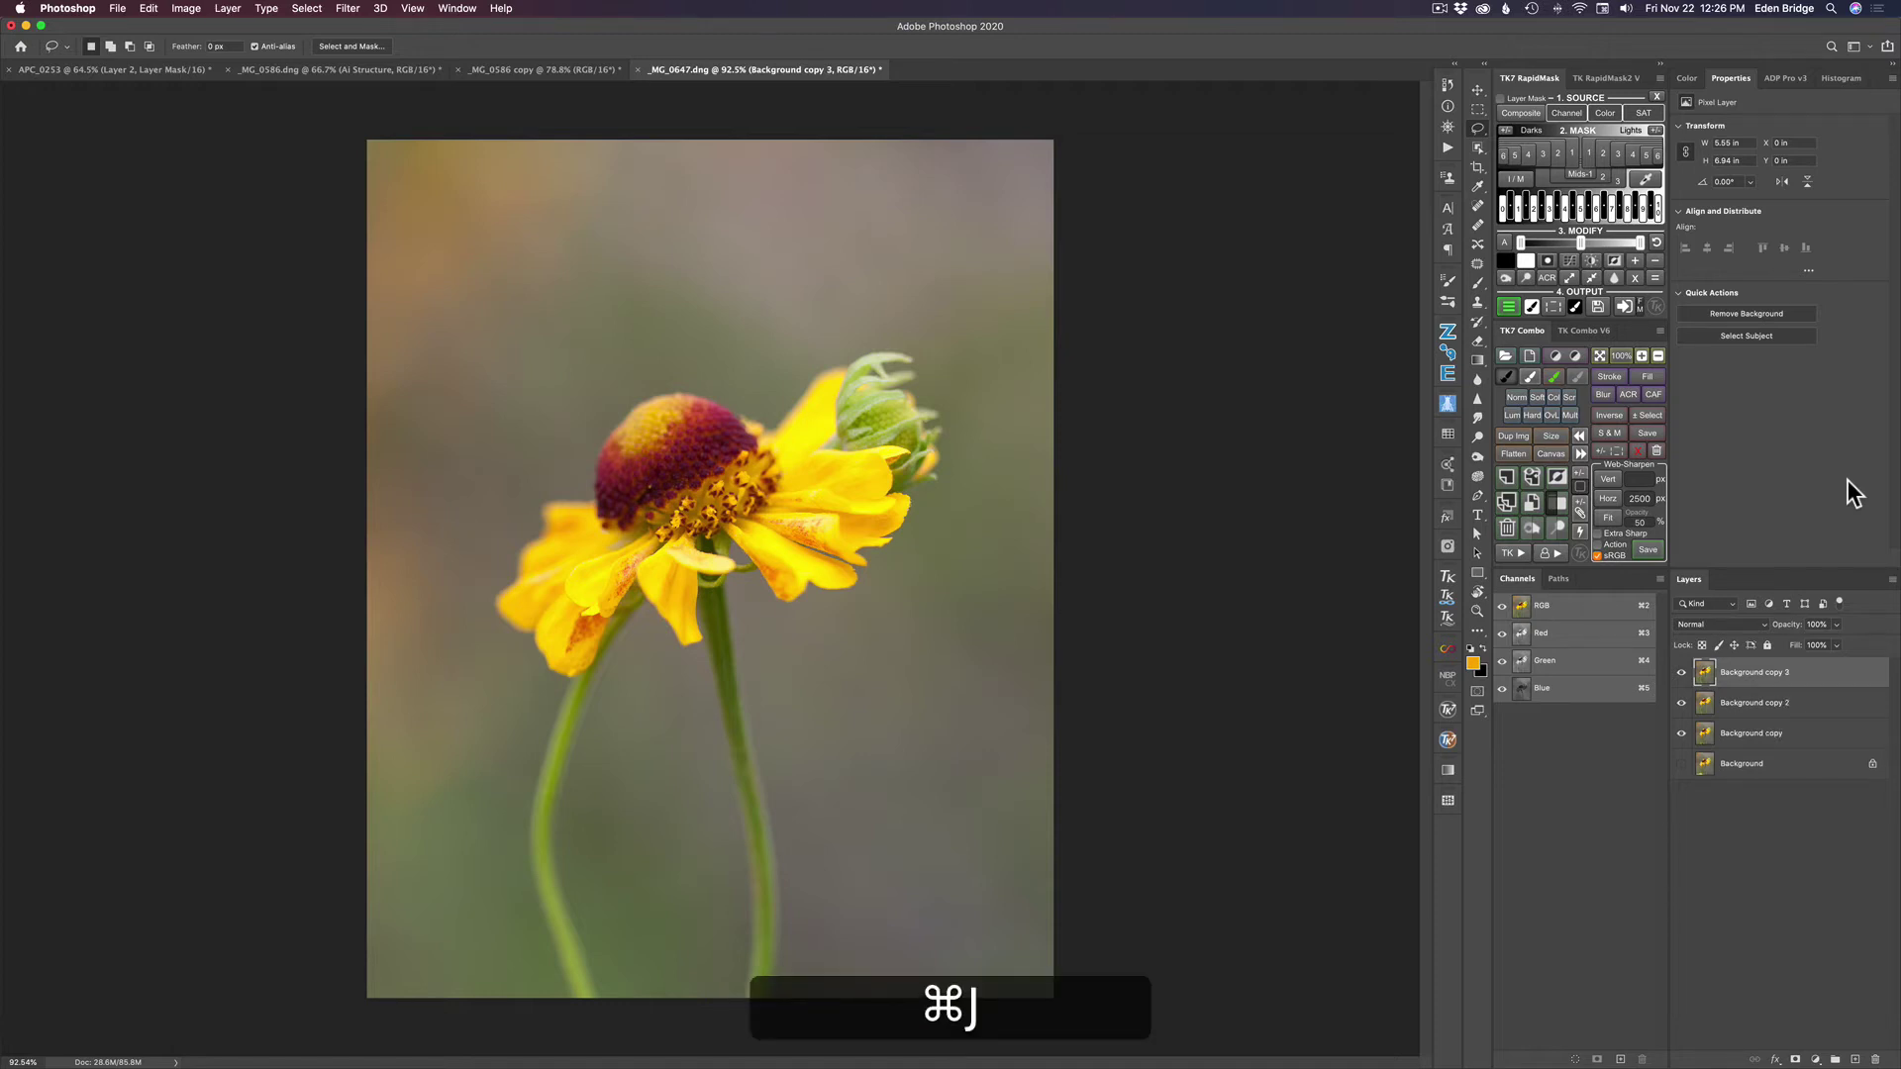
pyautogui.click(350, 9)
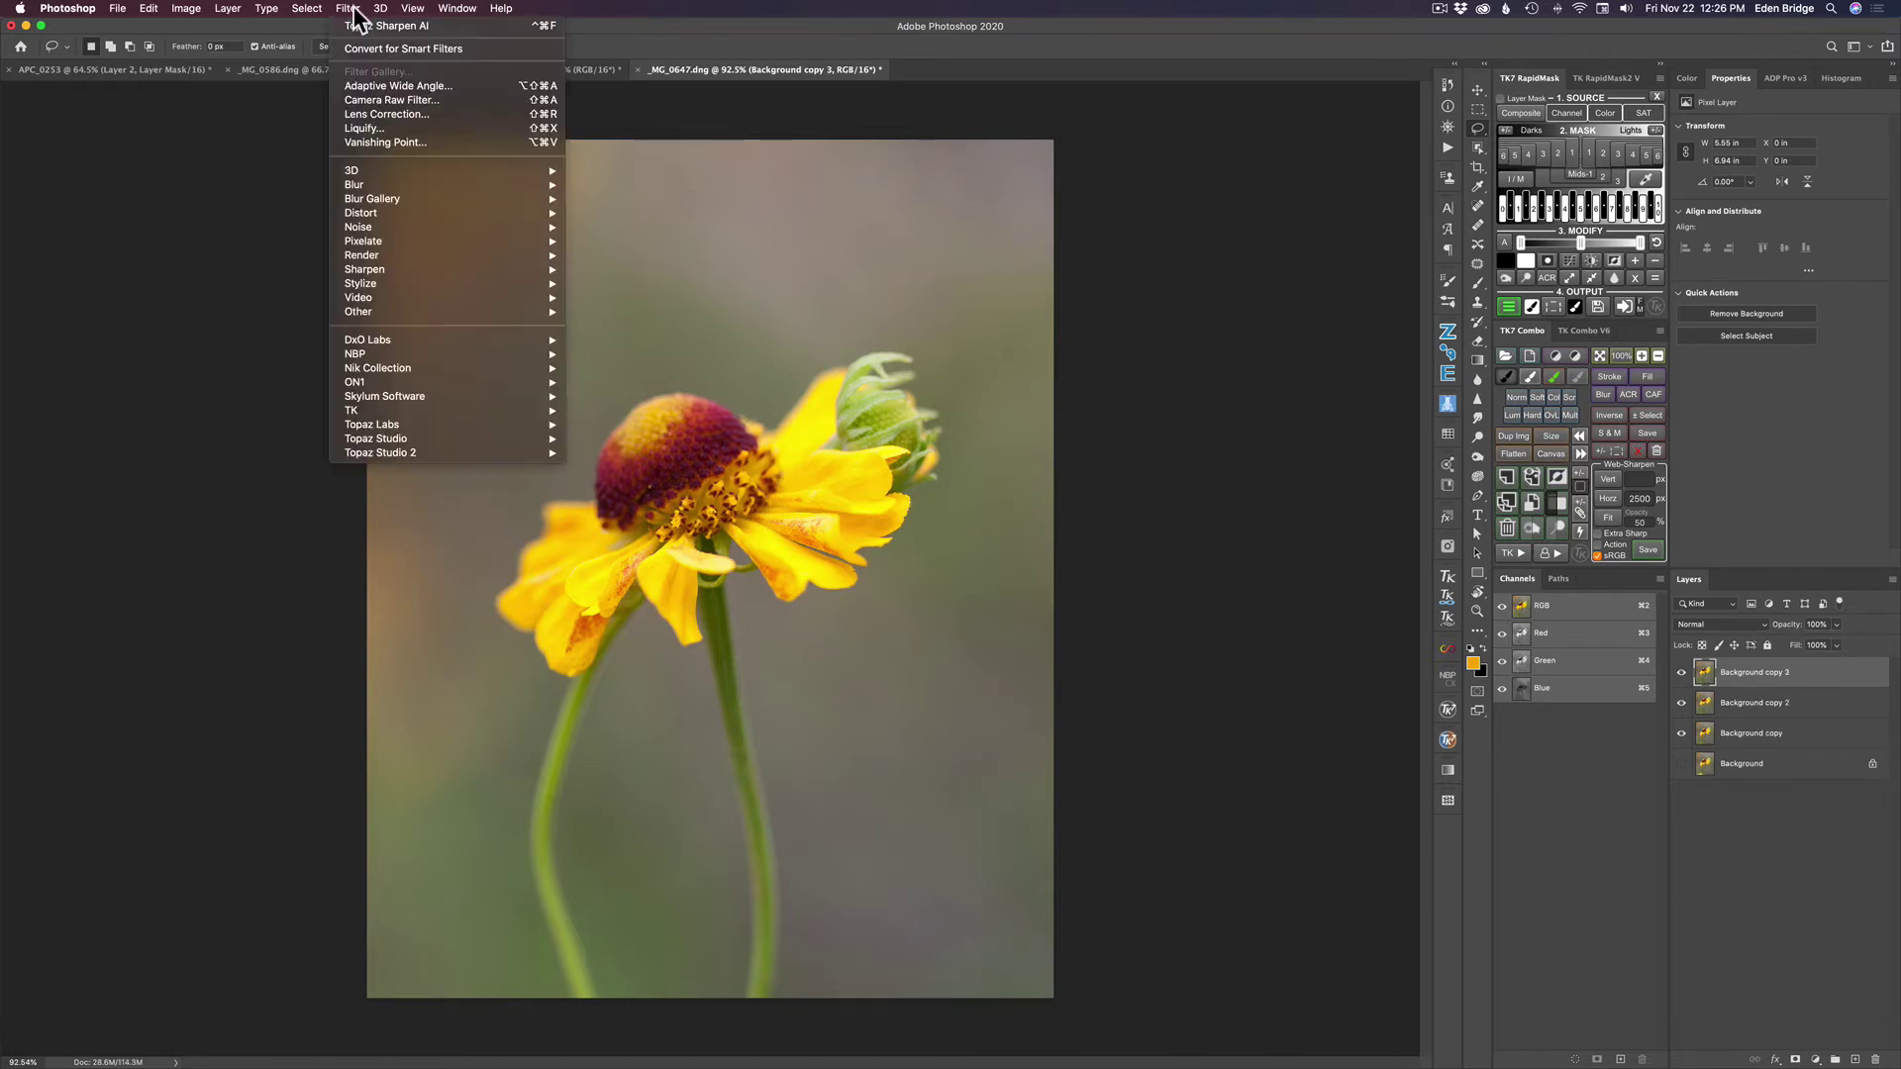
pyautogui.moveTo(455, 451)
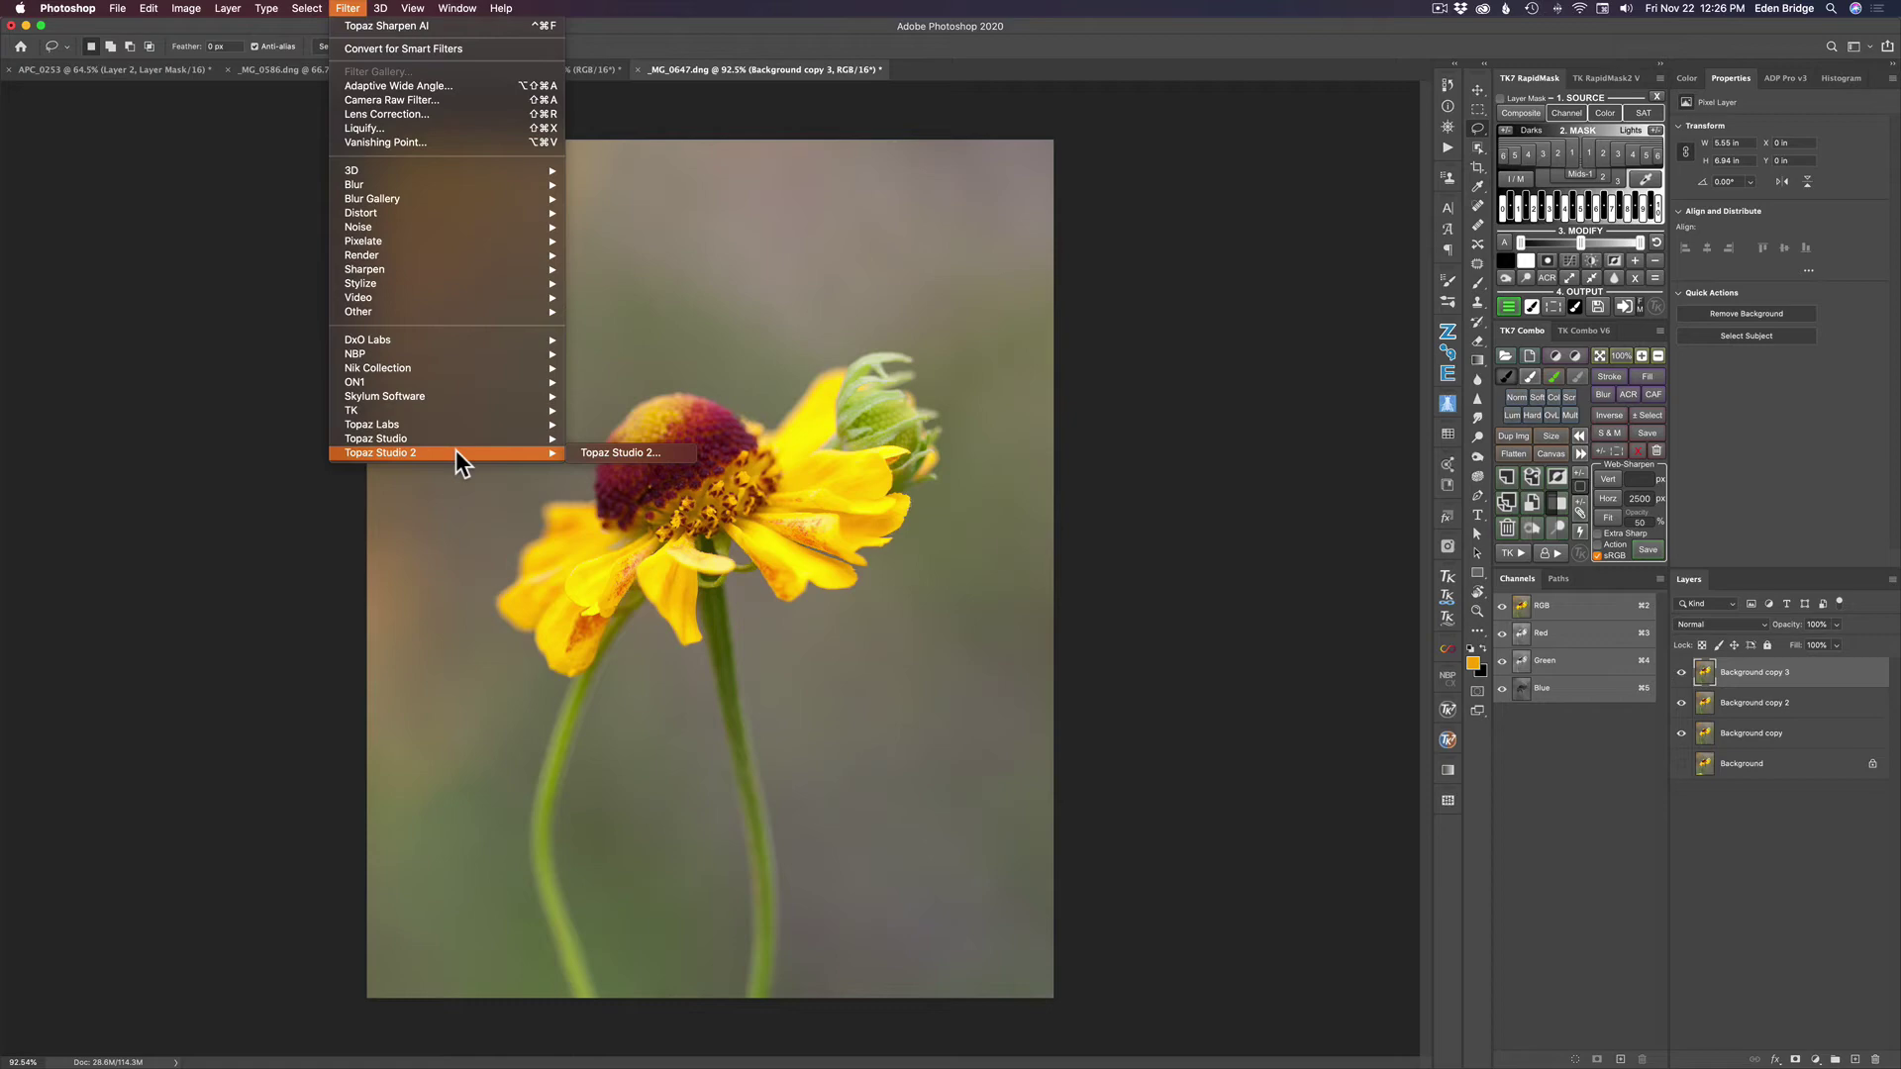
pyautogui.click(603, 452)
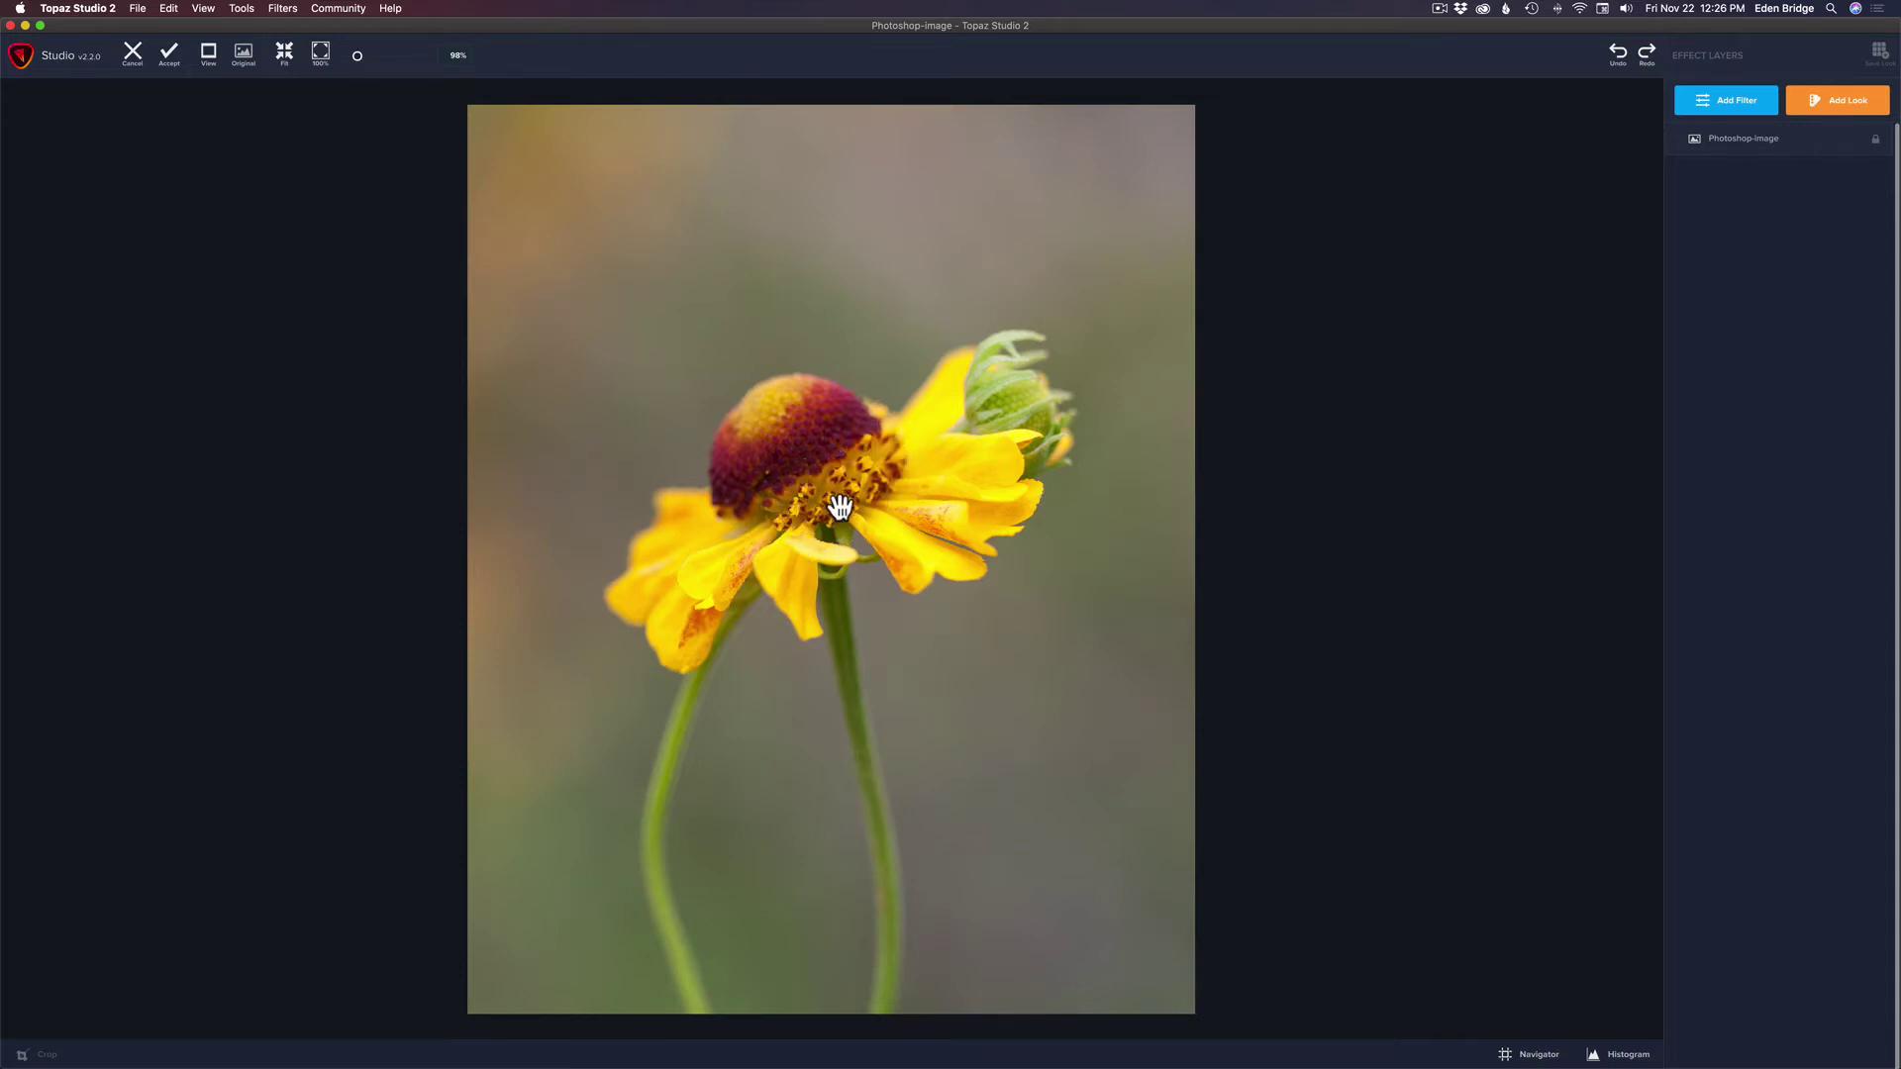
# Add a Precision Contrast filter and raise Micro contrast to 0.30
pyautogui.click(1749, 110)
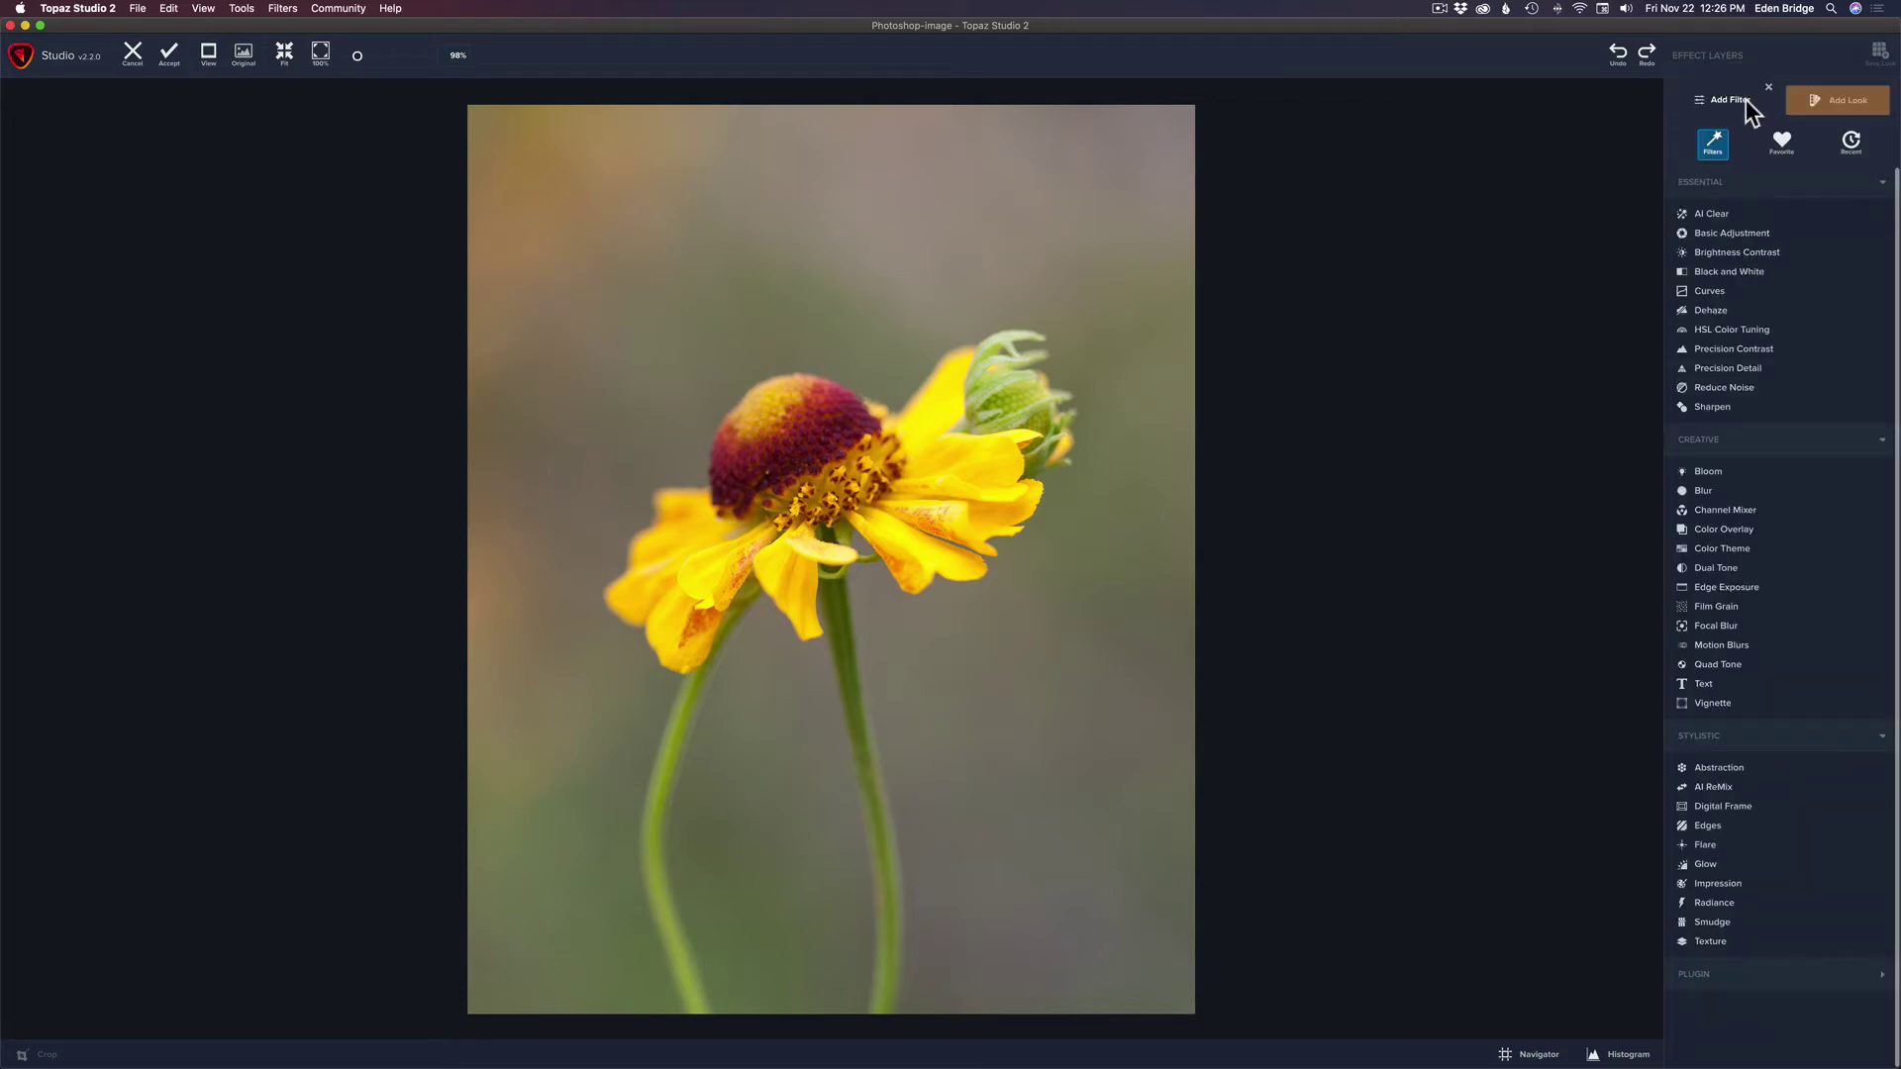
pyautogui.click(1733, 350)
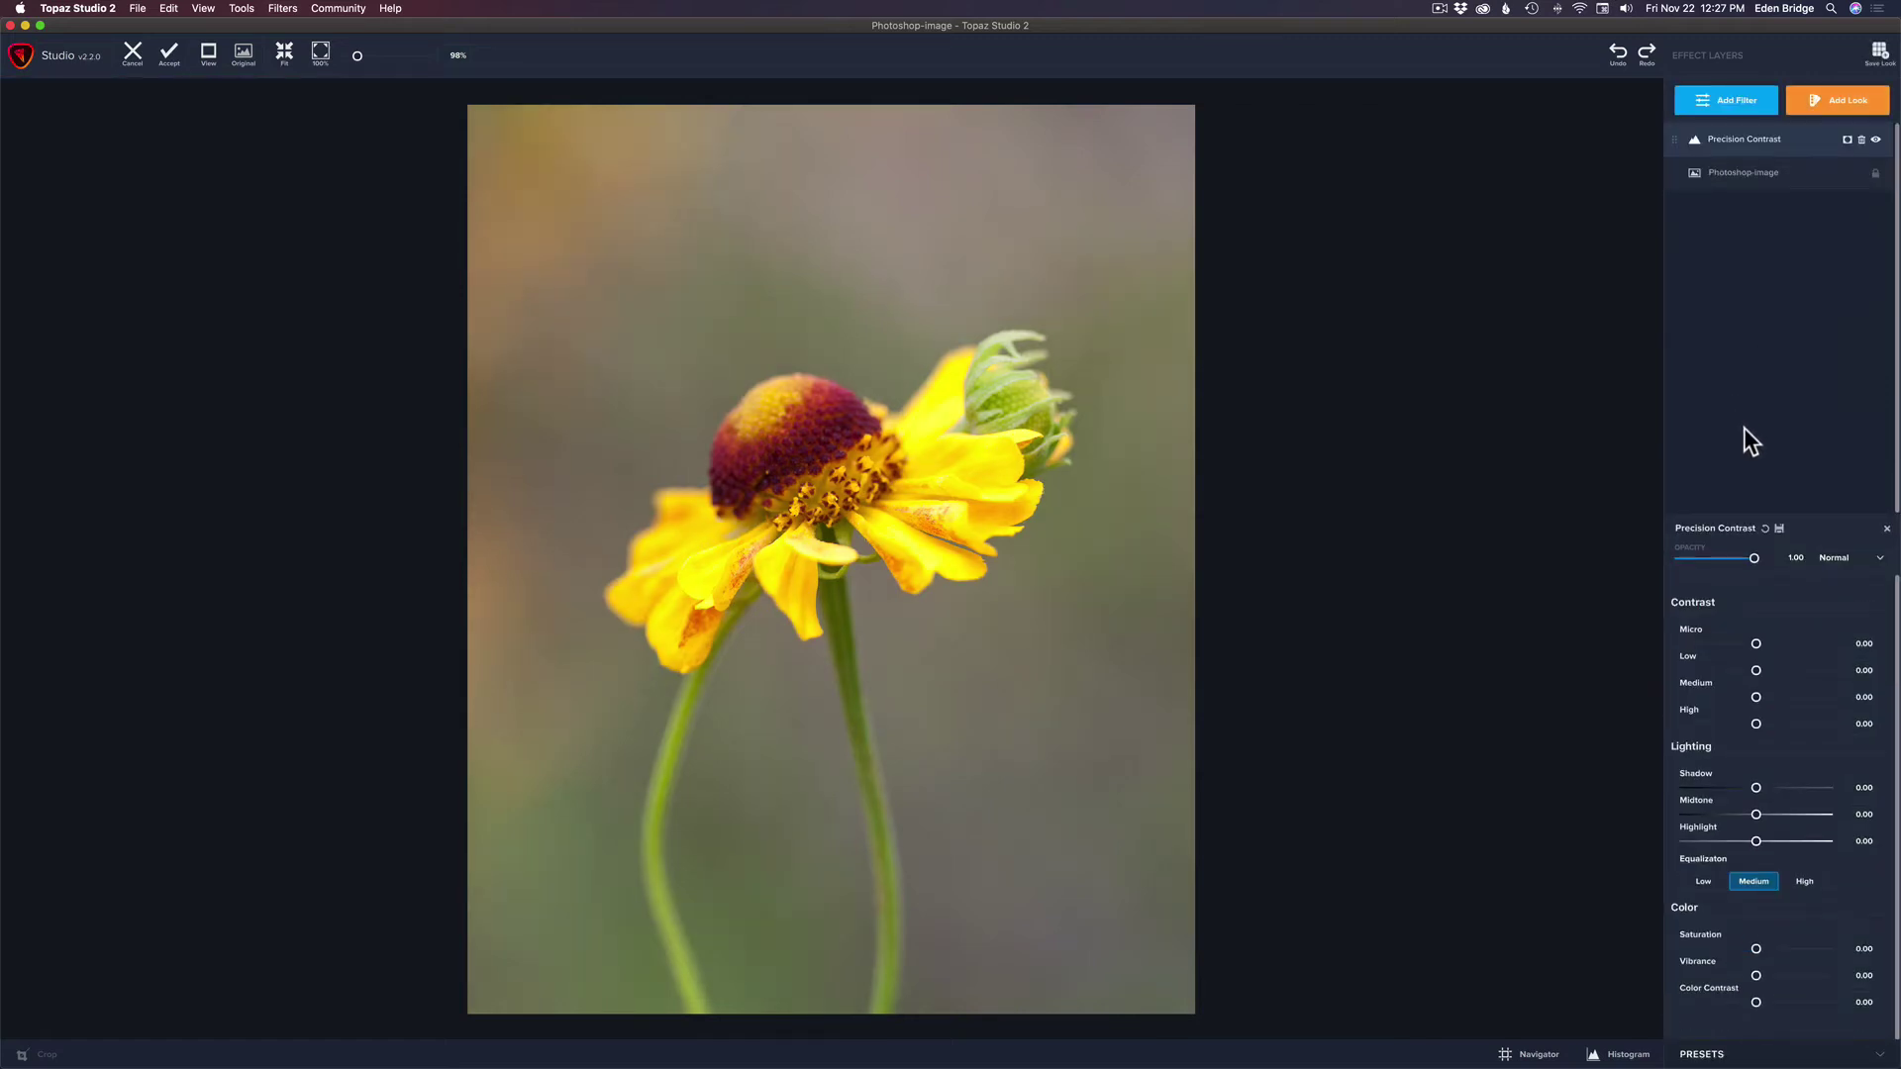
pyautogui.moveTo(1757, 643); pyautogui.dragTo(1764, 697)
# Set the Precision Contrast High value to −0.25
pyautogui.click(1756, 721)
pyautogui.write('-0.19')
pyautogui.moveTo(1744, 726); pyautogui.dragTo(1735, 722)
pyautogui.moveTo(1736, 724); pyautogui.dragTo(1739, 724)
# Compare the result against the original, then accept it back into Photoshop
pyautogui.click(1441, 415)
pyautogui.click(1439, 413)
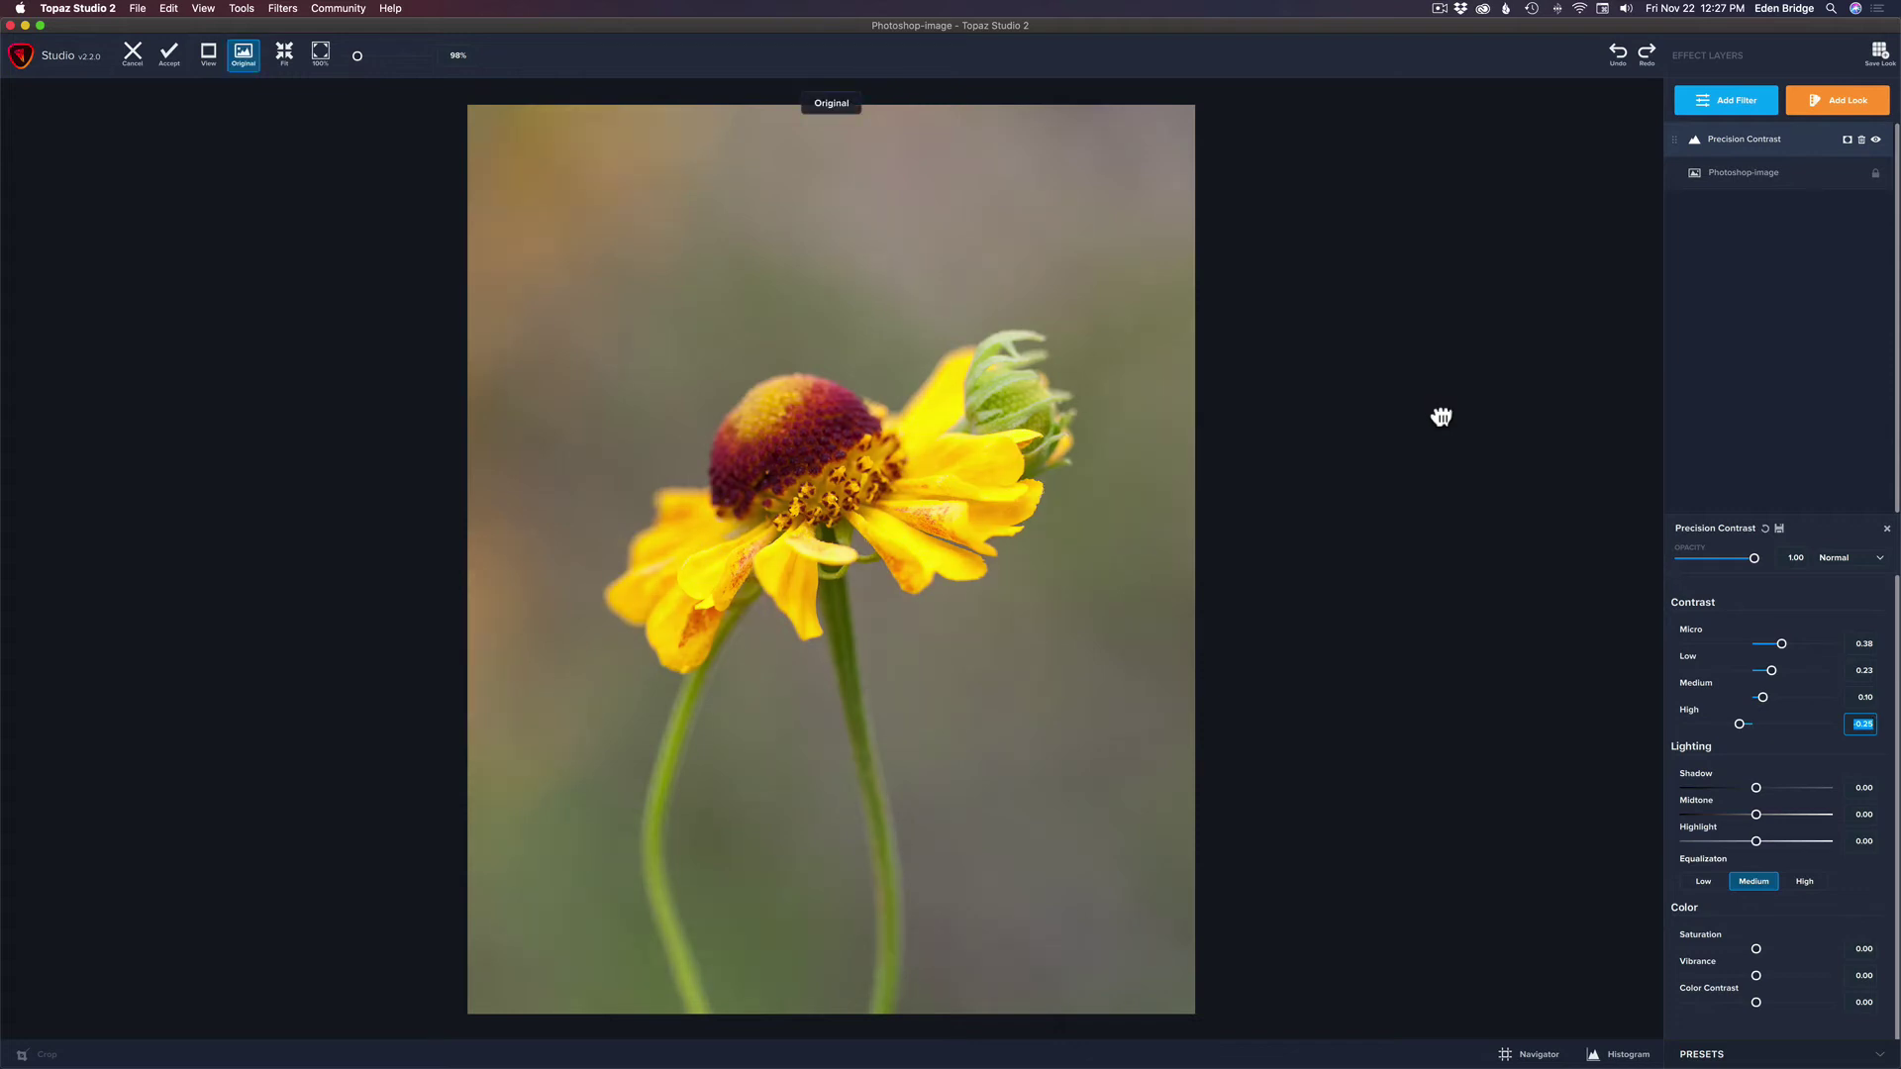
pyautogui.click(1429, 411)
pyautogui.click(1429, 412)
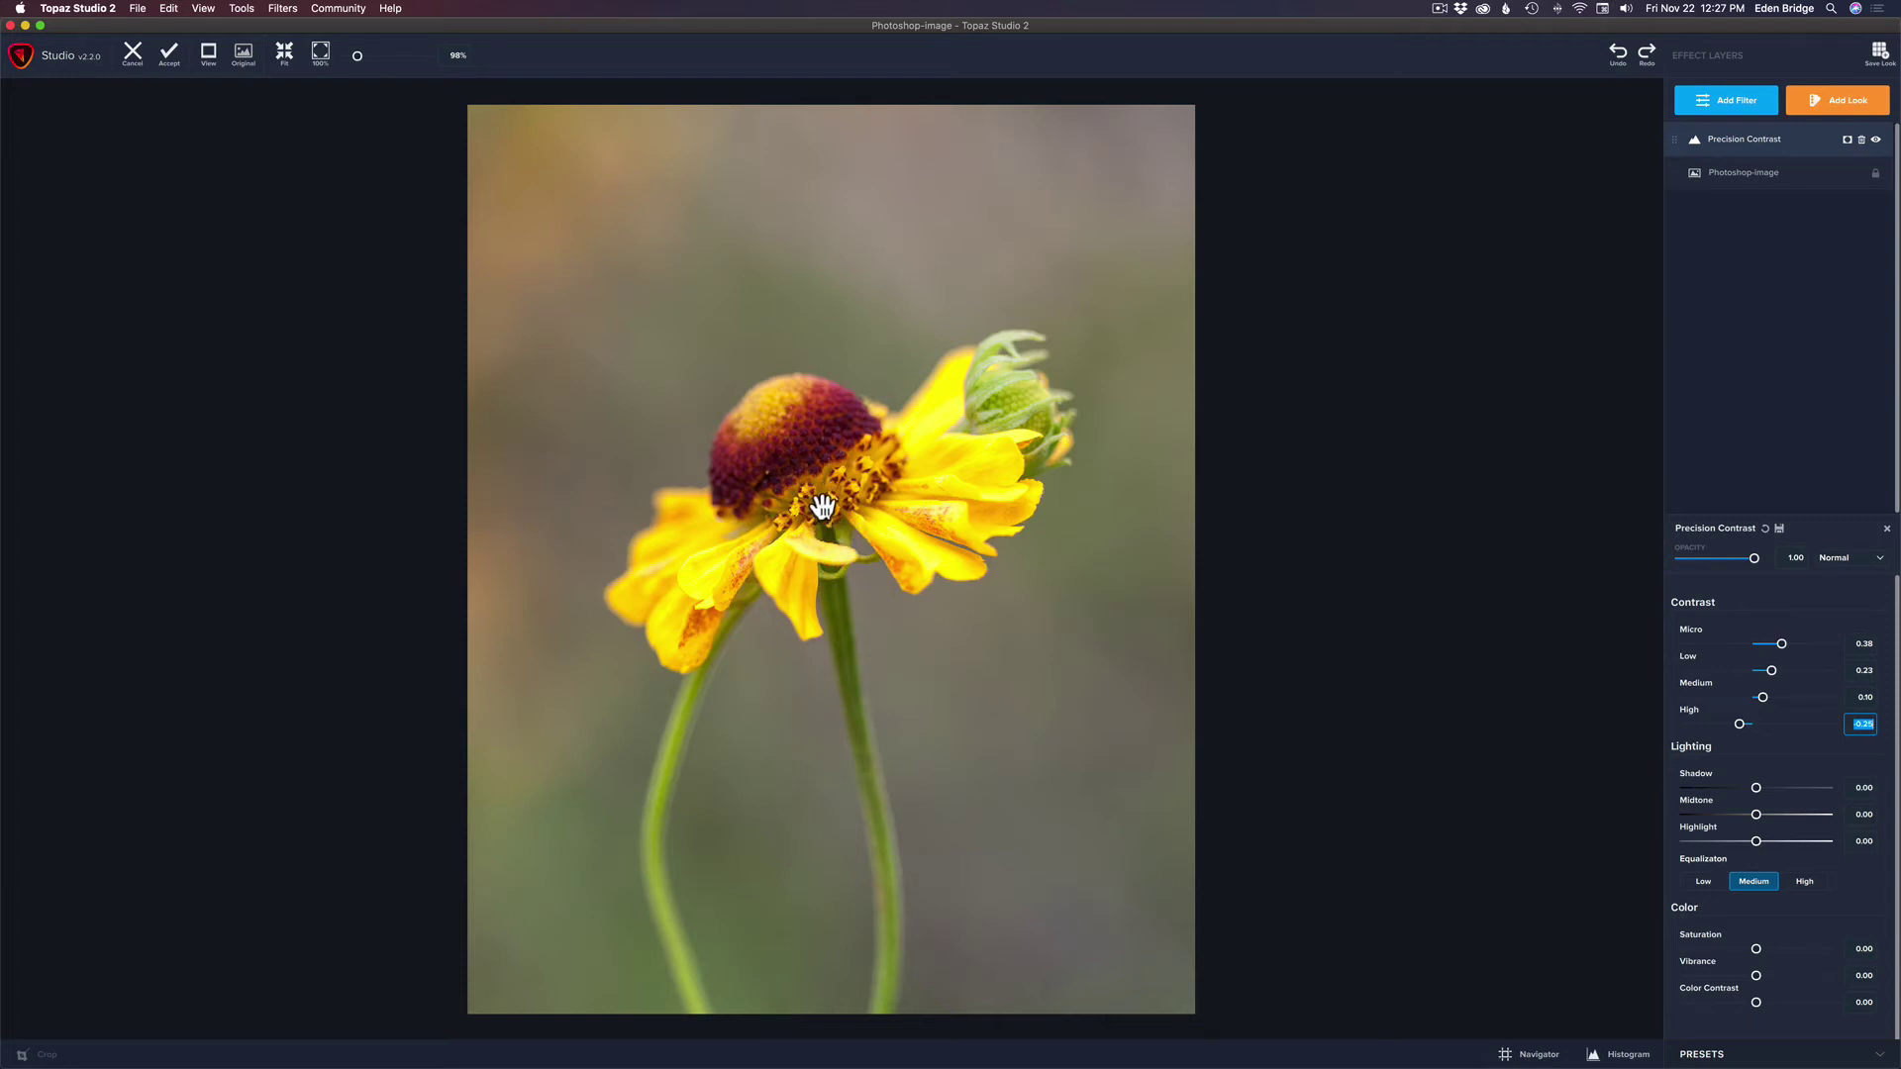
pyautogui.click(170, 57)
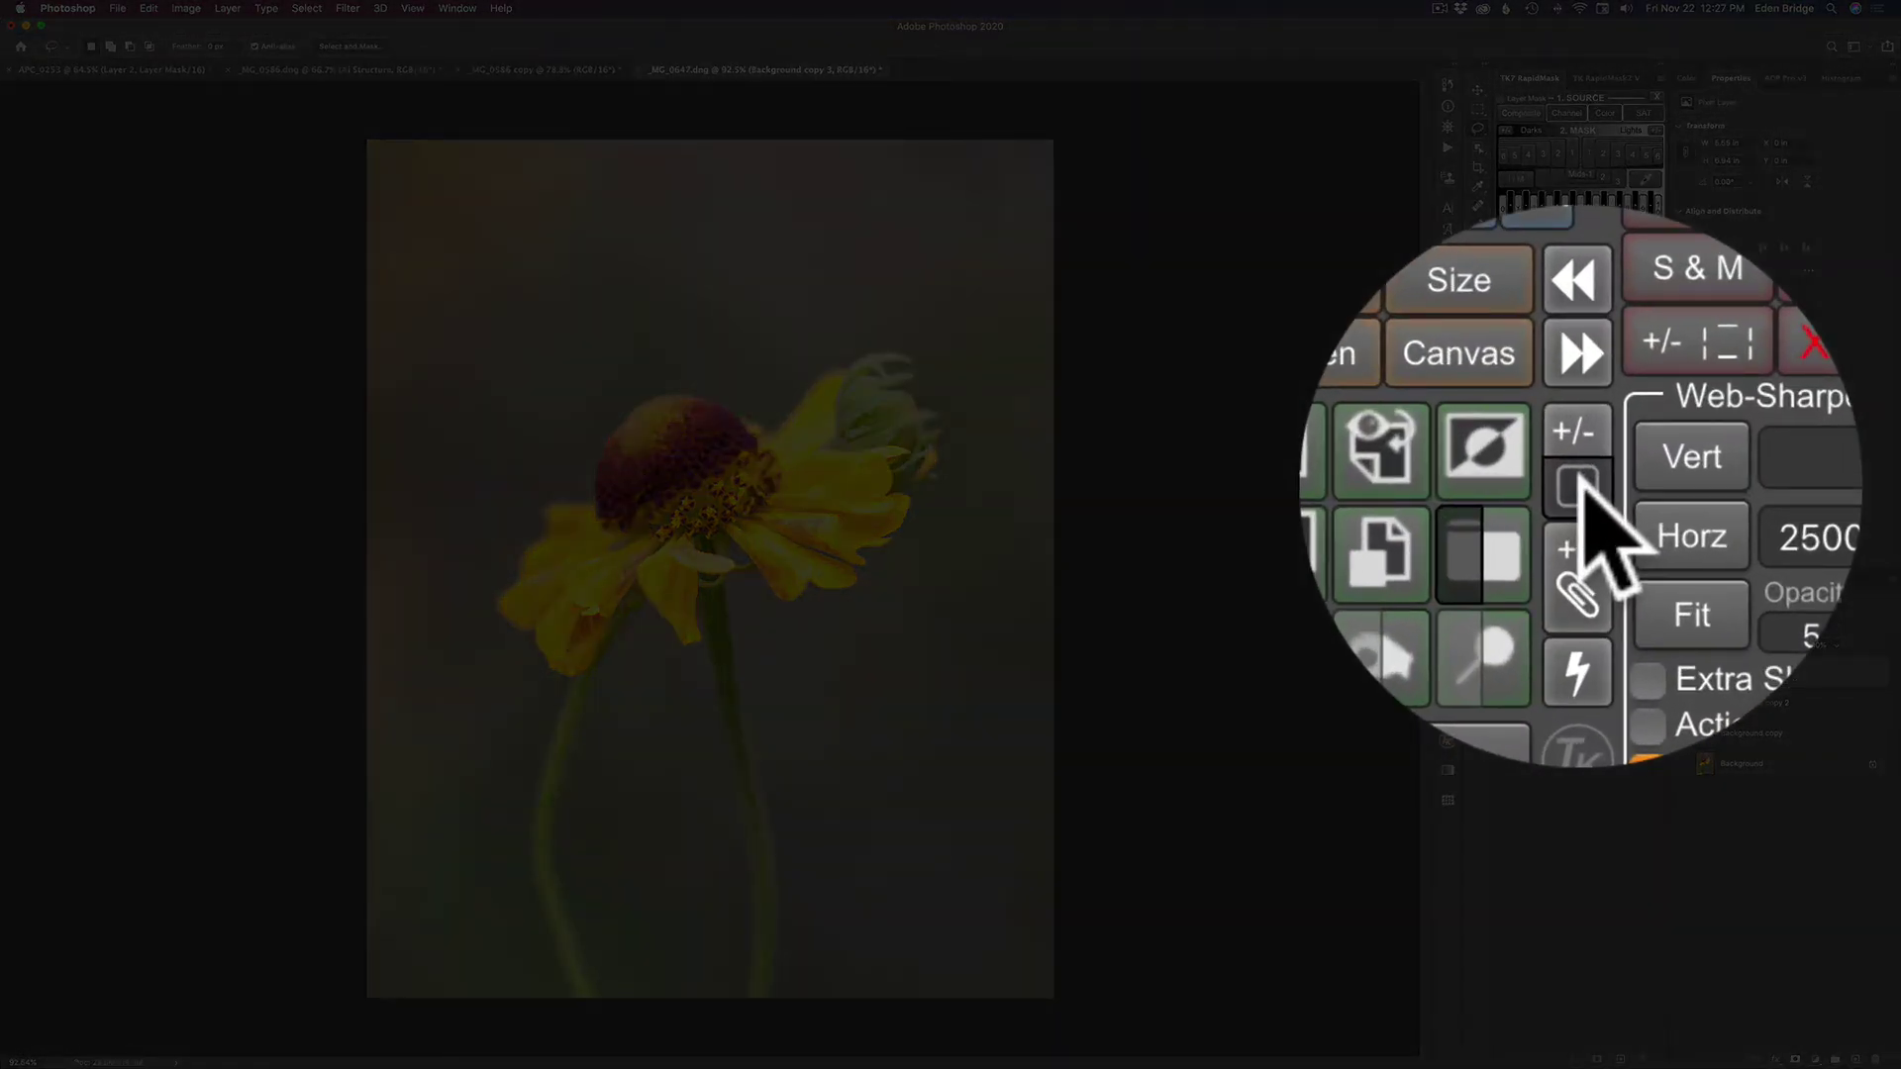
# Add a black mask to Background copy 3, then paint white with a 226 px brush over the flower centre
pyautogui.click(1581, 485)
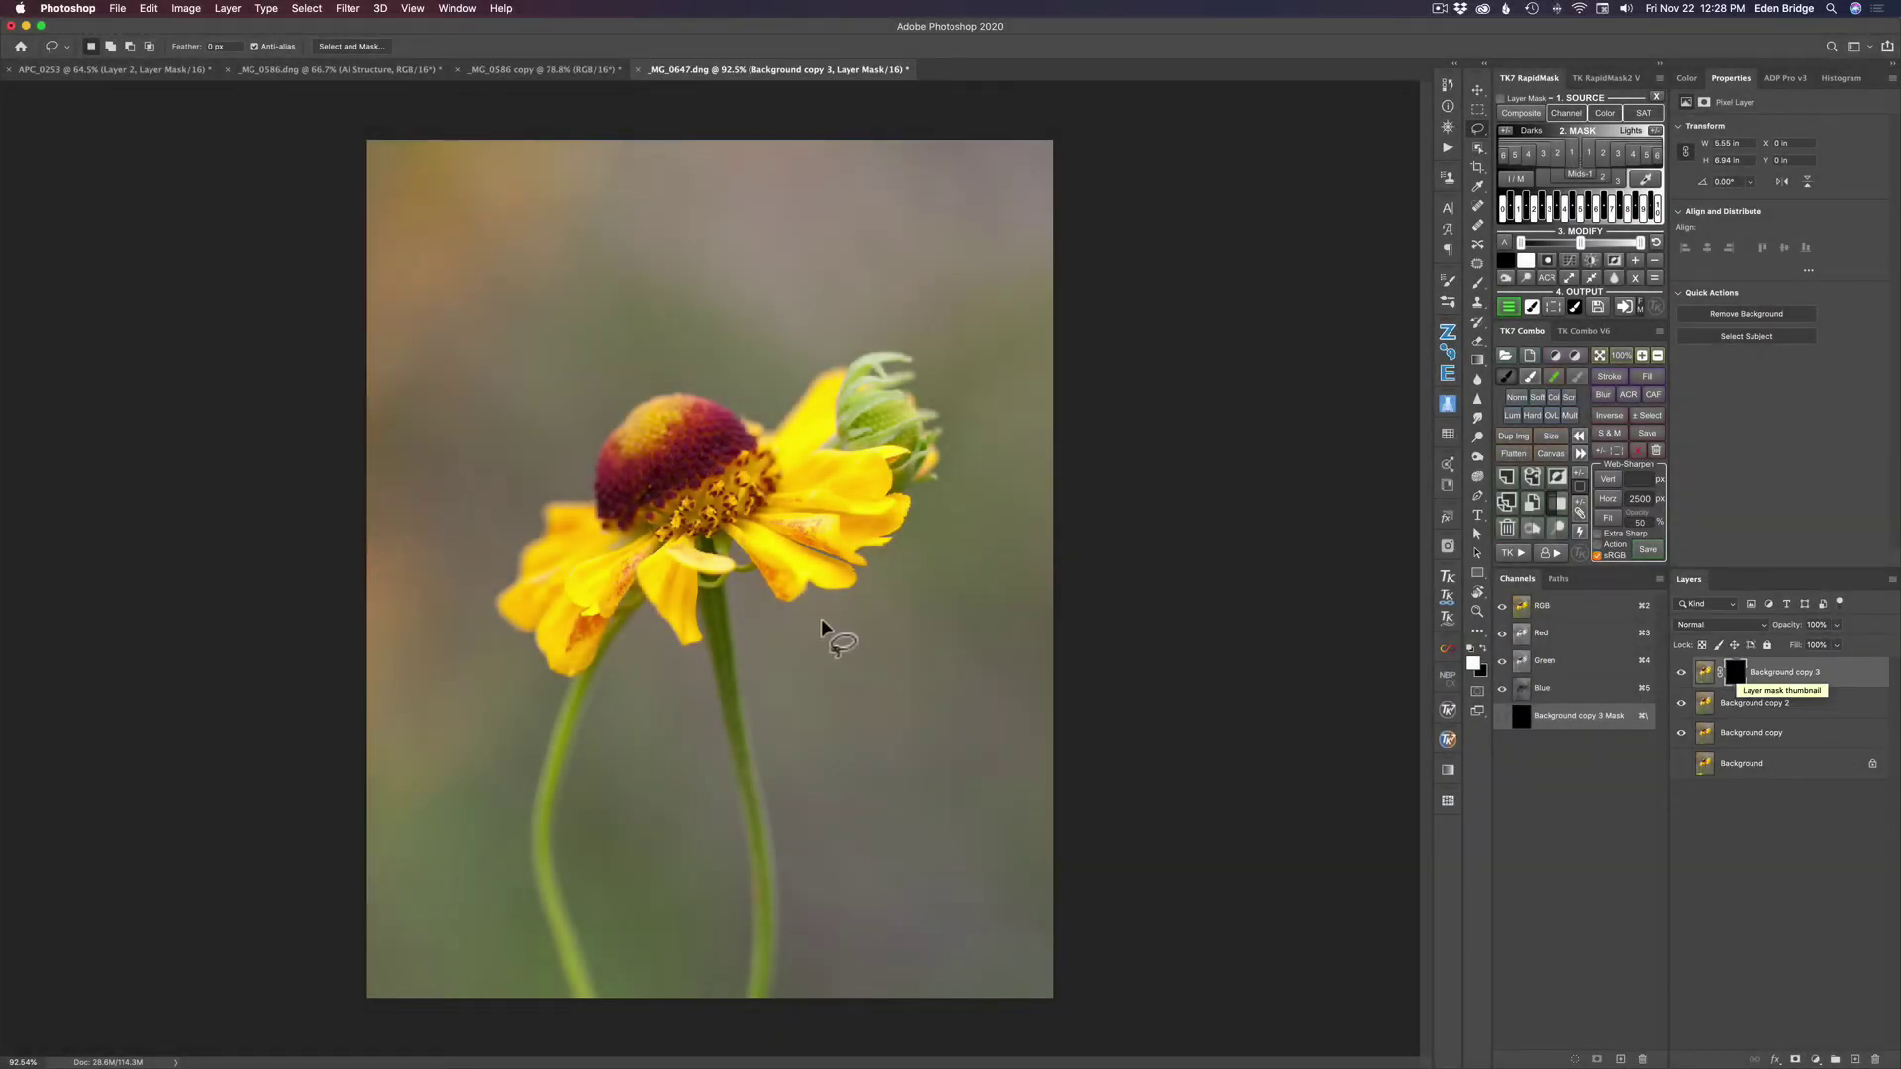
pyautogui.press('b')
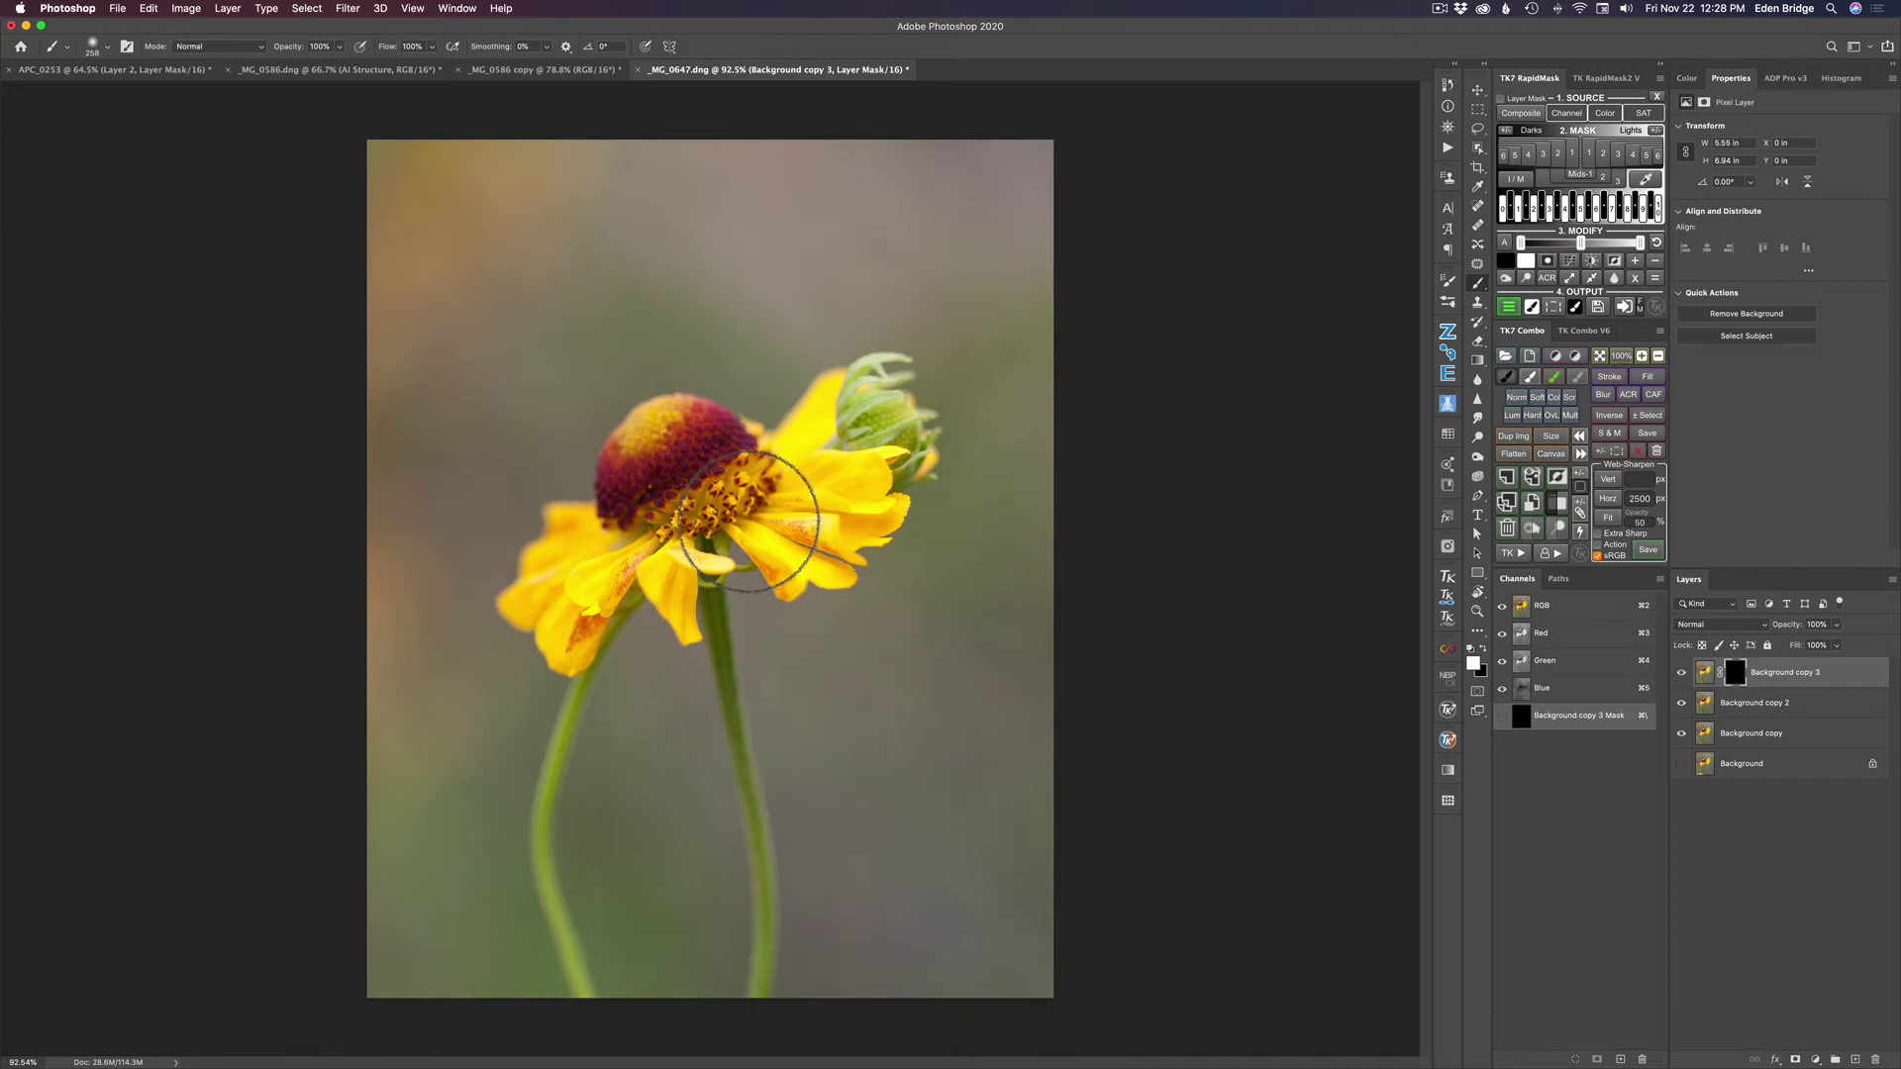
pyautogui.keyDown('ctrl'); pyautogui.keyDown('alt'); pyautogui.moveTo(743, 487); pyautogui.dragTo(685, 482); pyautogui.keyUp('alt'); pyautogui.keyUp('ctrl')
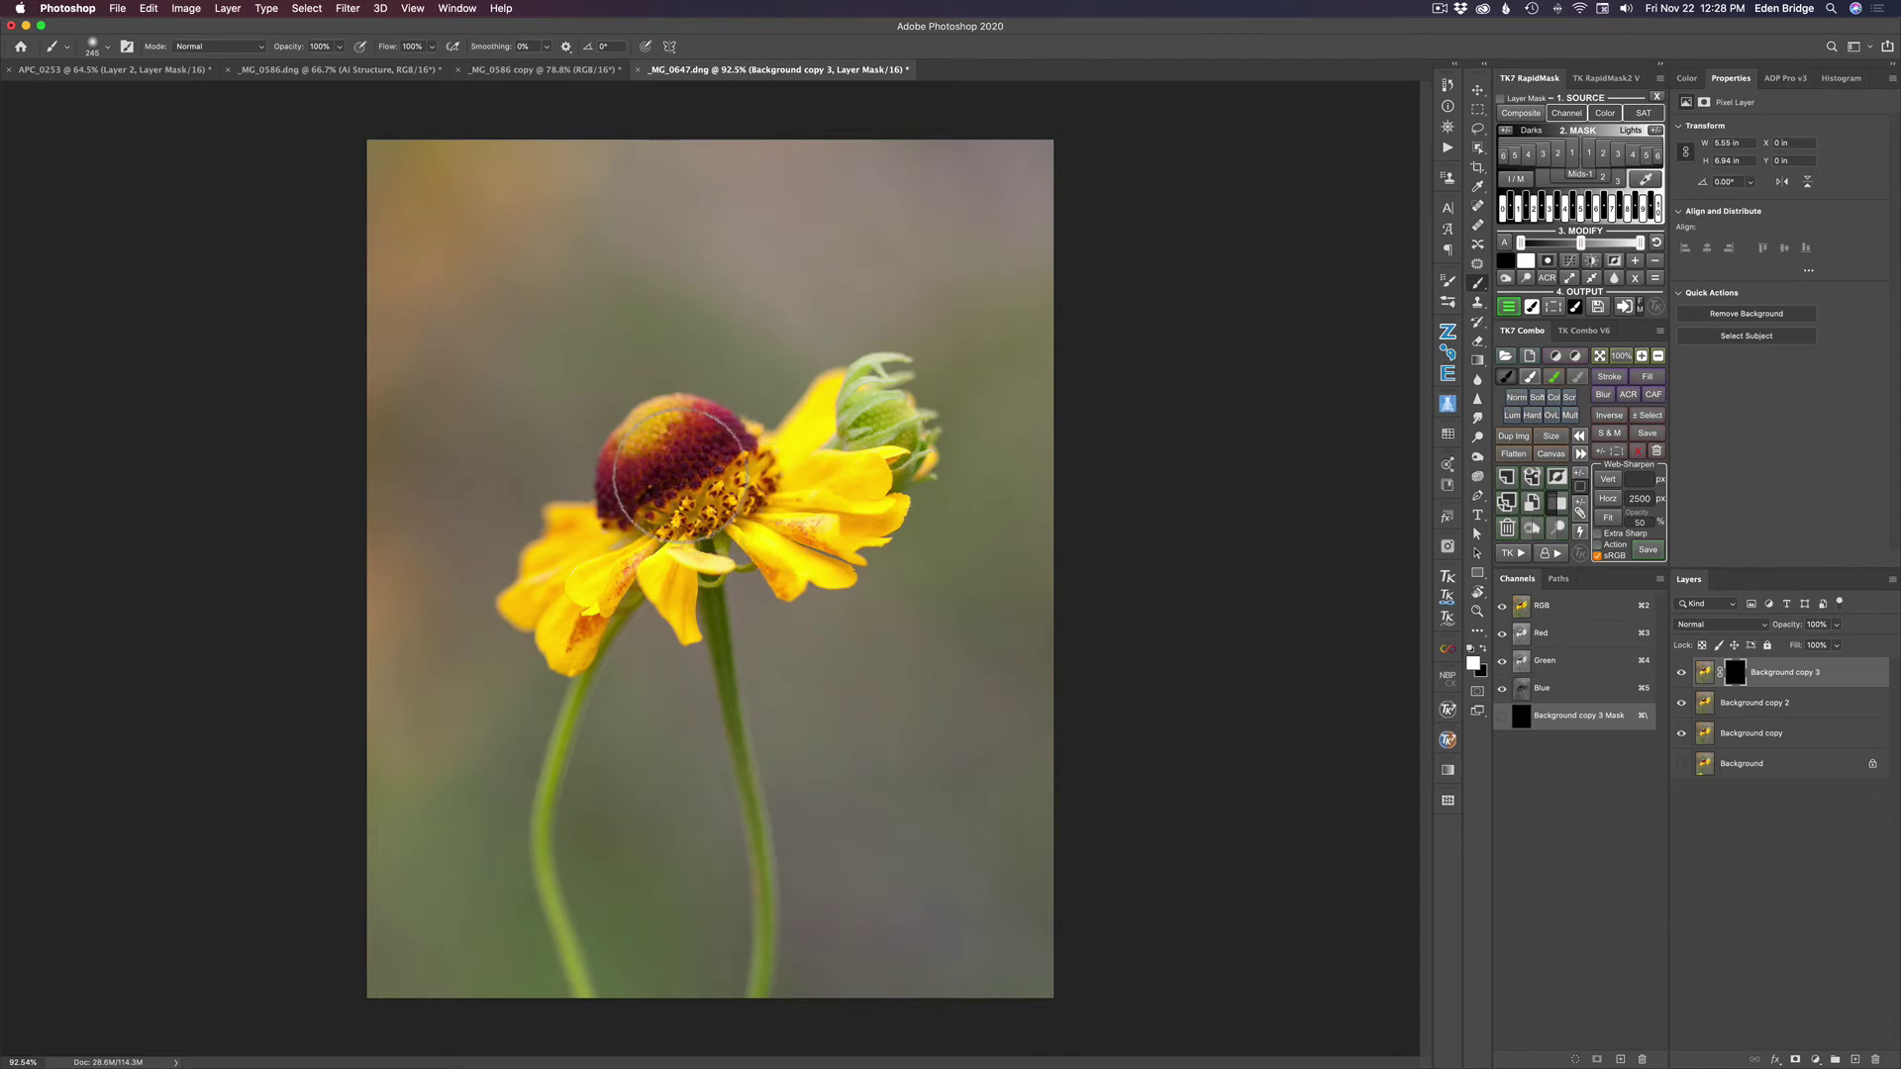
pyautogui.moveTo(656, 540)
pyautogui.mouseDown()
pyautogui.moveTo(792, 475)
pyautogui.moveTo(717, 490)
pyautogui.mouseUp()
# Compare the flower with and without Background copy 3, then lower its opacity to 80%
pyautogui.click(1682, 674)
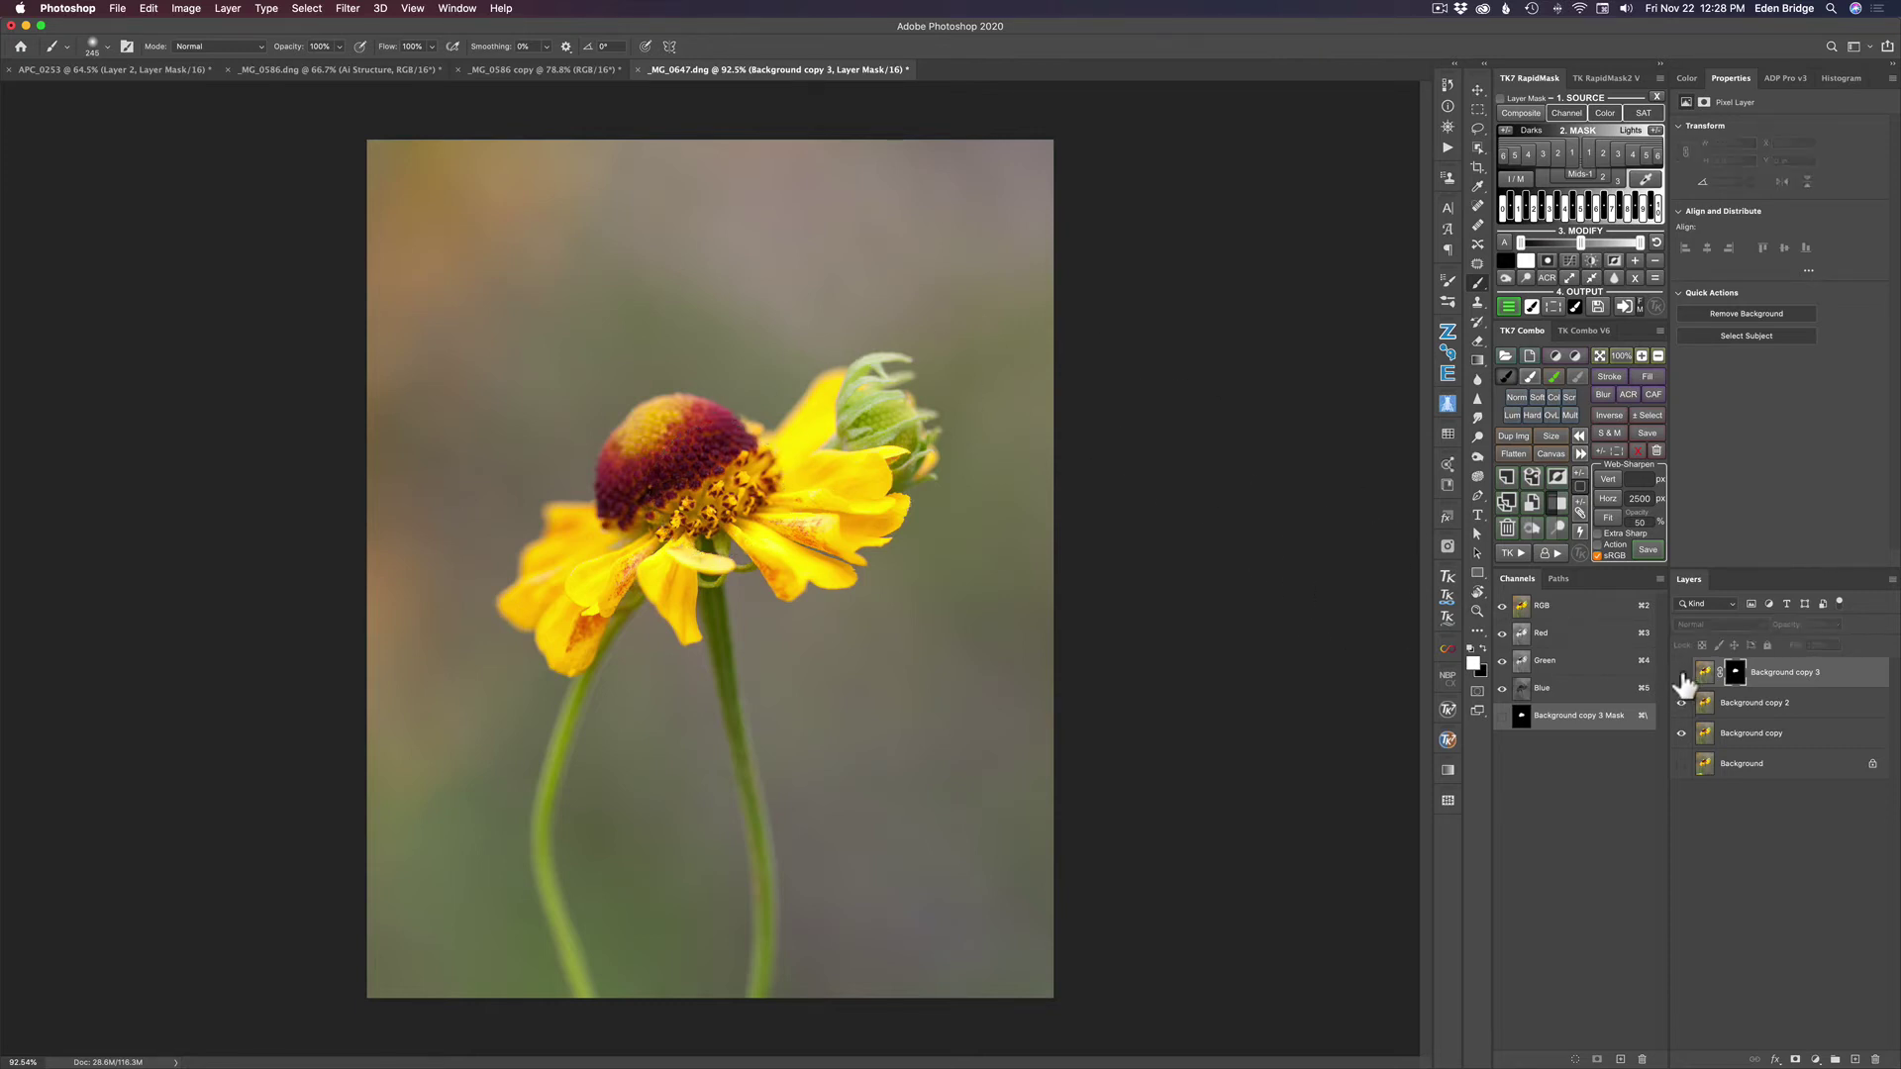
pyautogui.click(1681, 674)
pyautogui.click(1681, 674)
pyautogui.click(1682, 674)
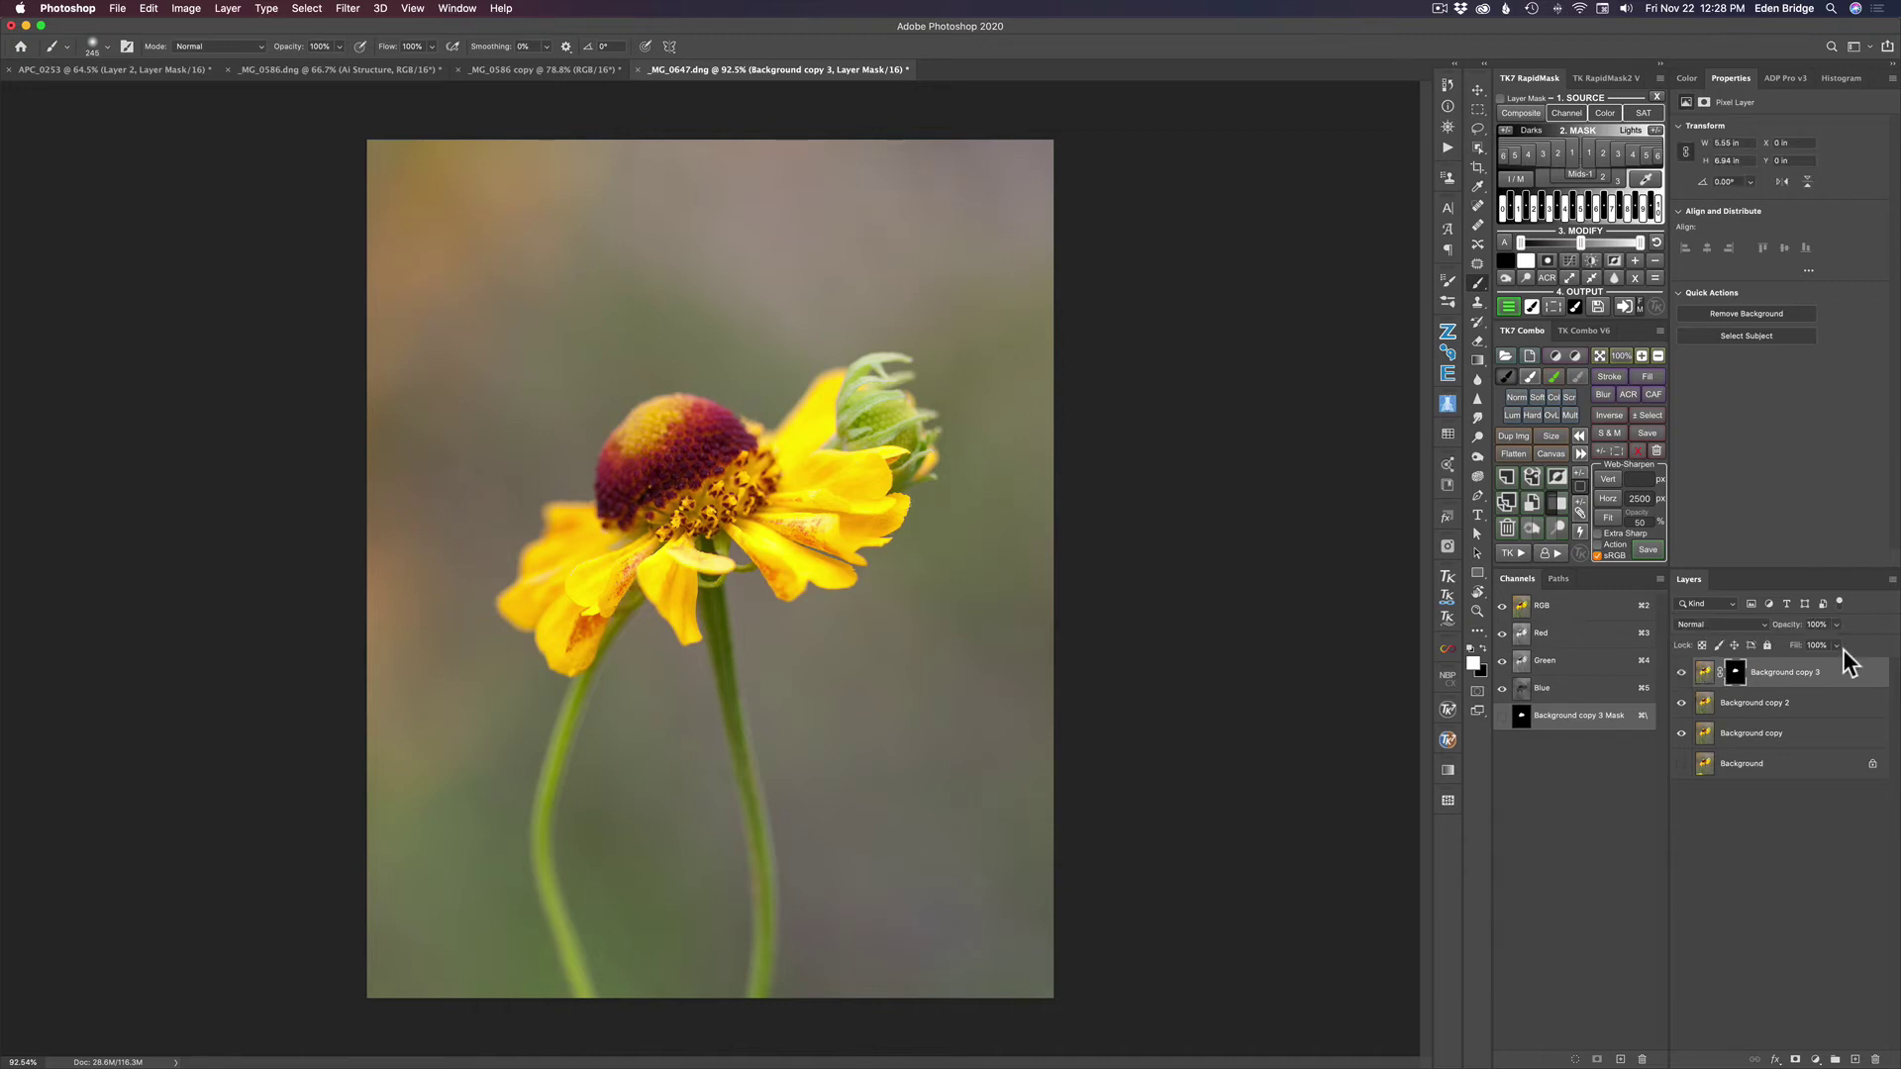
pyautogui.moveTo(1795, 633)
pyautogui.mouseDown()
pyautogui.moveTo(1762, 637)
pyautogui.moveTo(1780, 636)
pyautogui.mouseUp()
# Toggle Background copy 3 off and on repeatedly to check the 80% result
pyautogui.click(1681, 674)
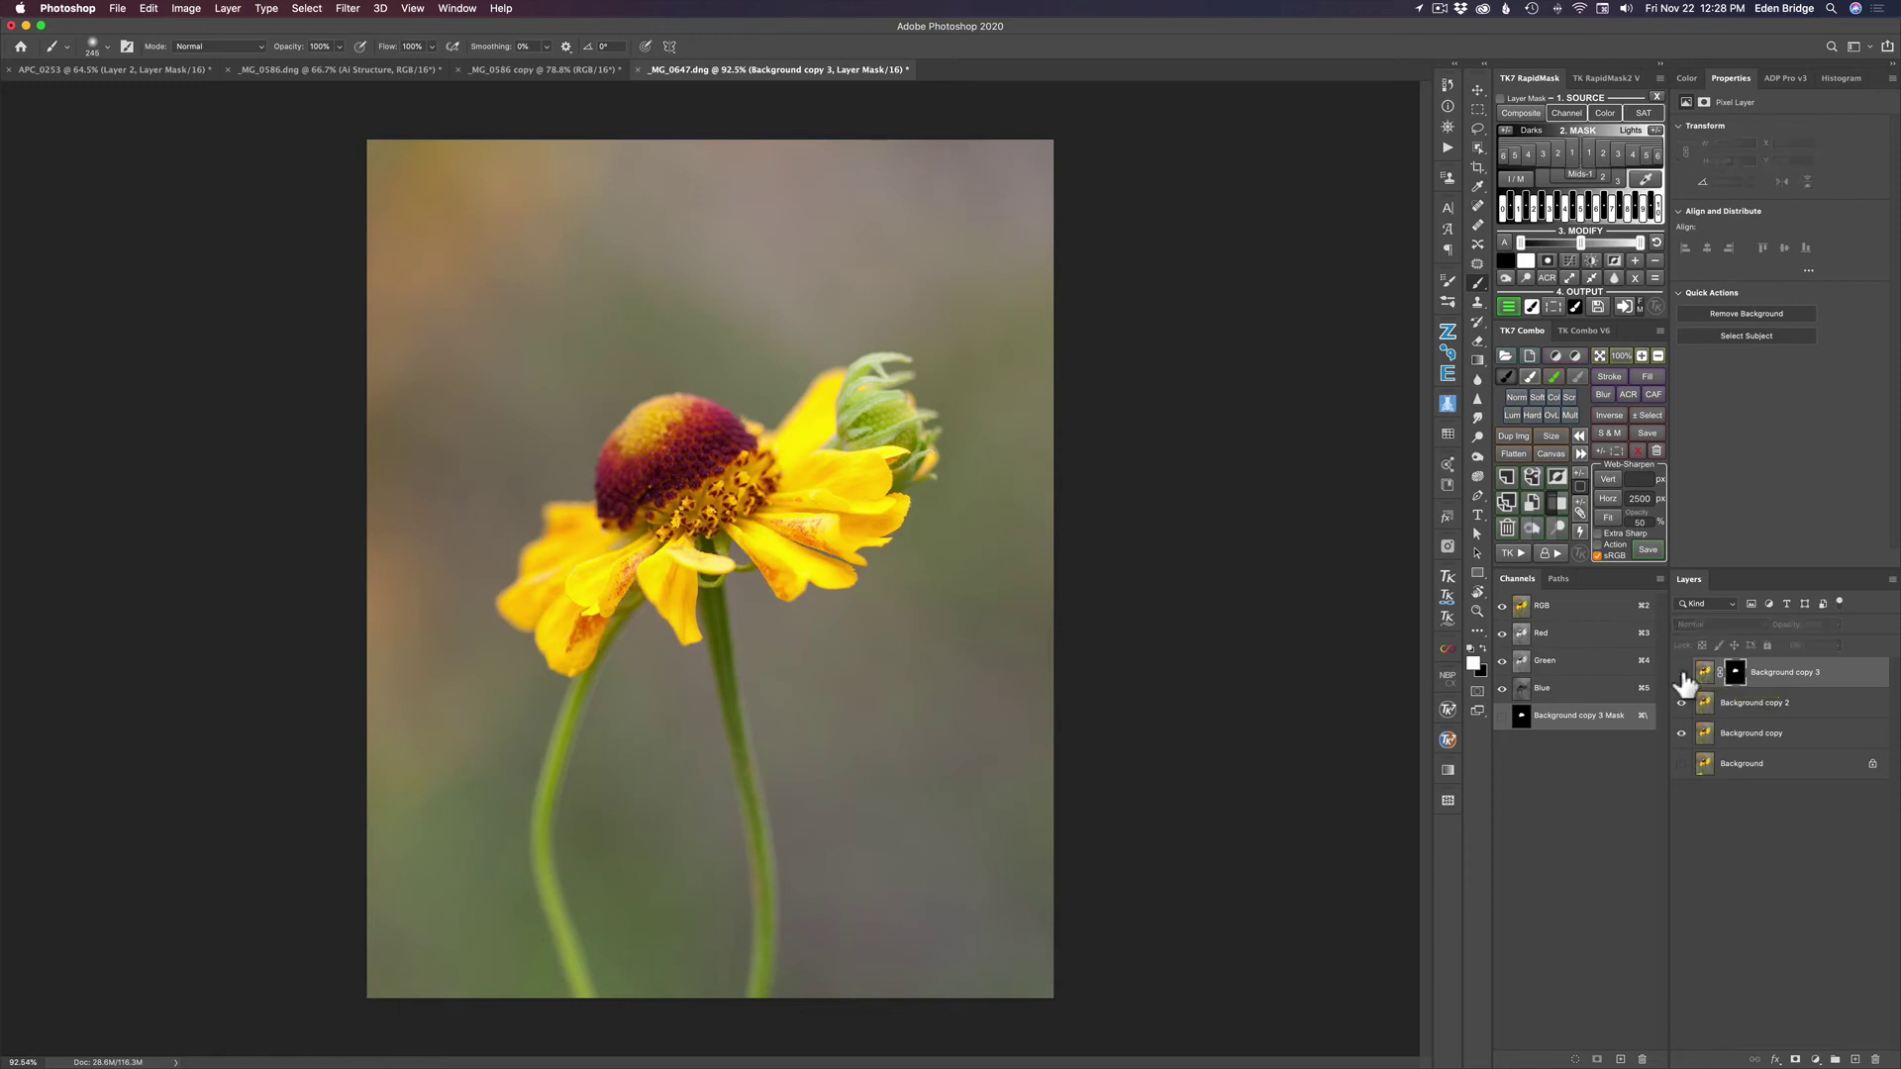
pyautogui.click(1681, 674)
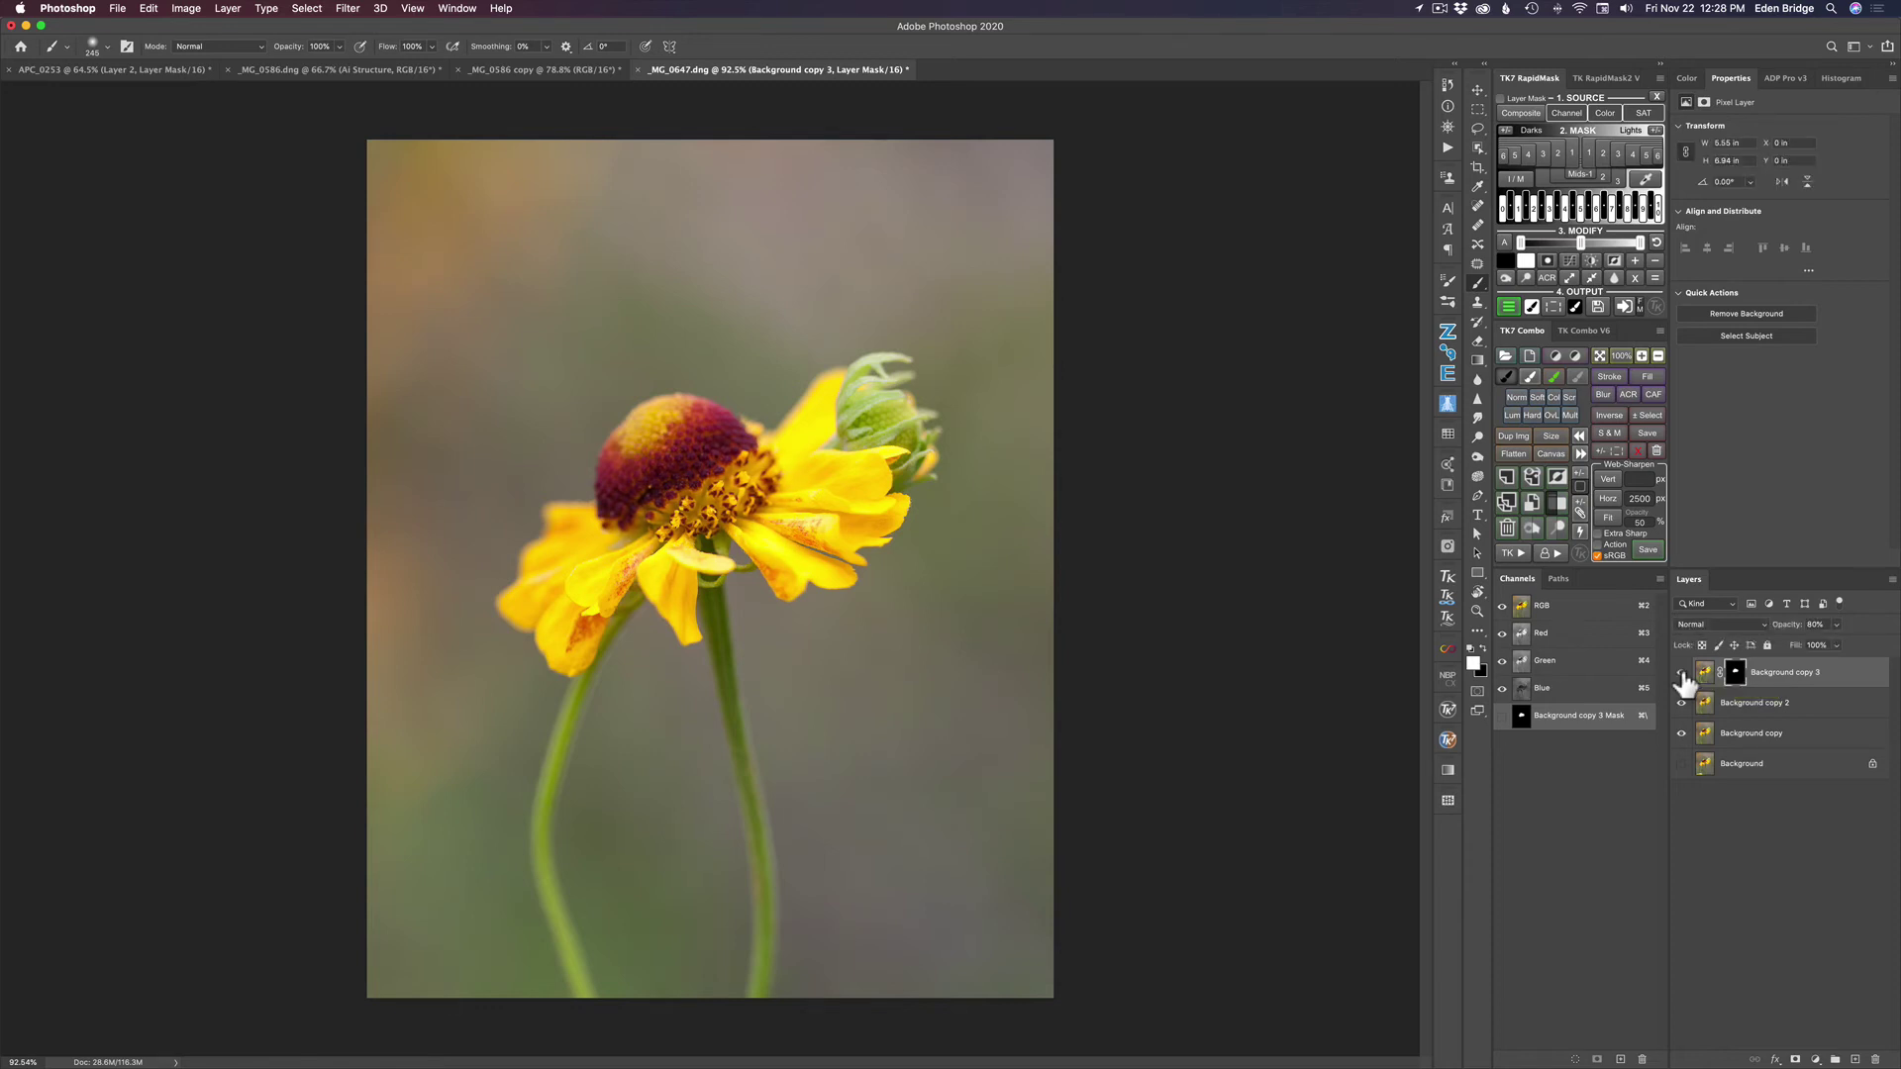
pyautogui.click(1681, 674)
pyautogui.click(1681, 675)
pyautogui.click(1681, 675)
pyautogui.click(1681, 675)
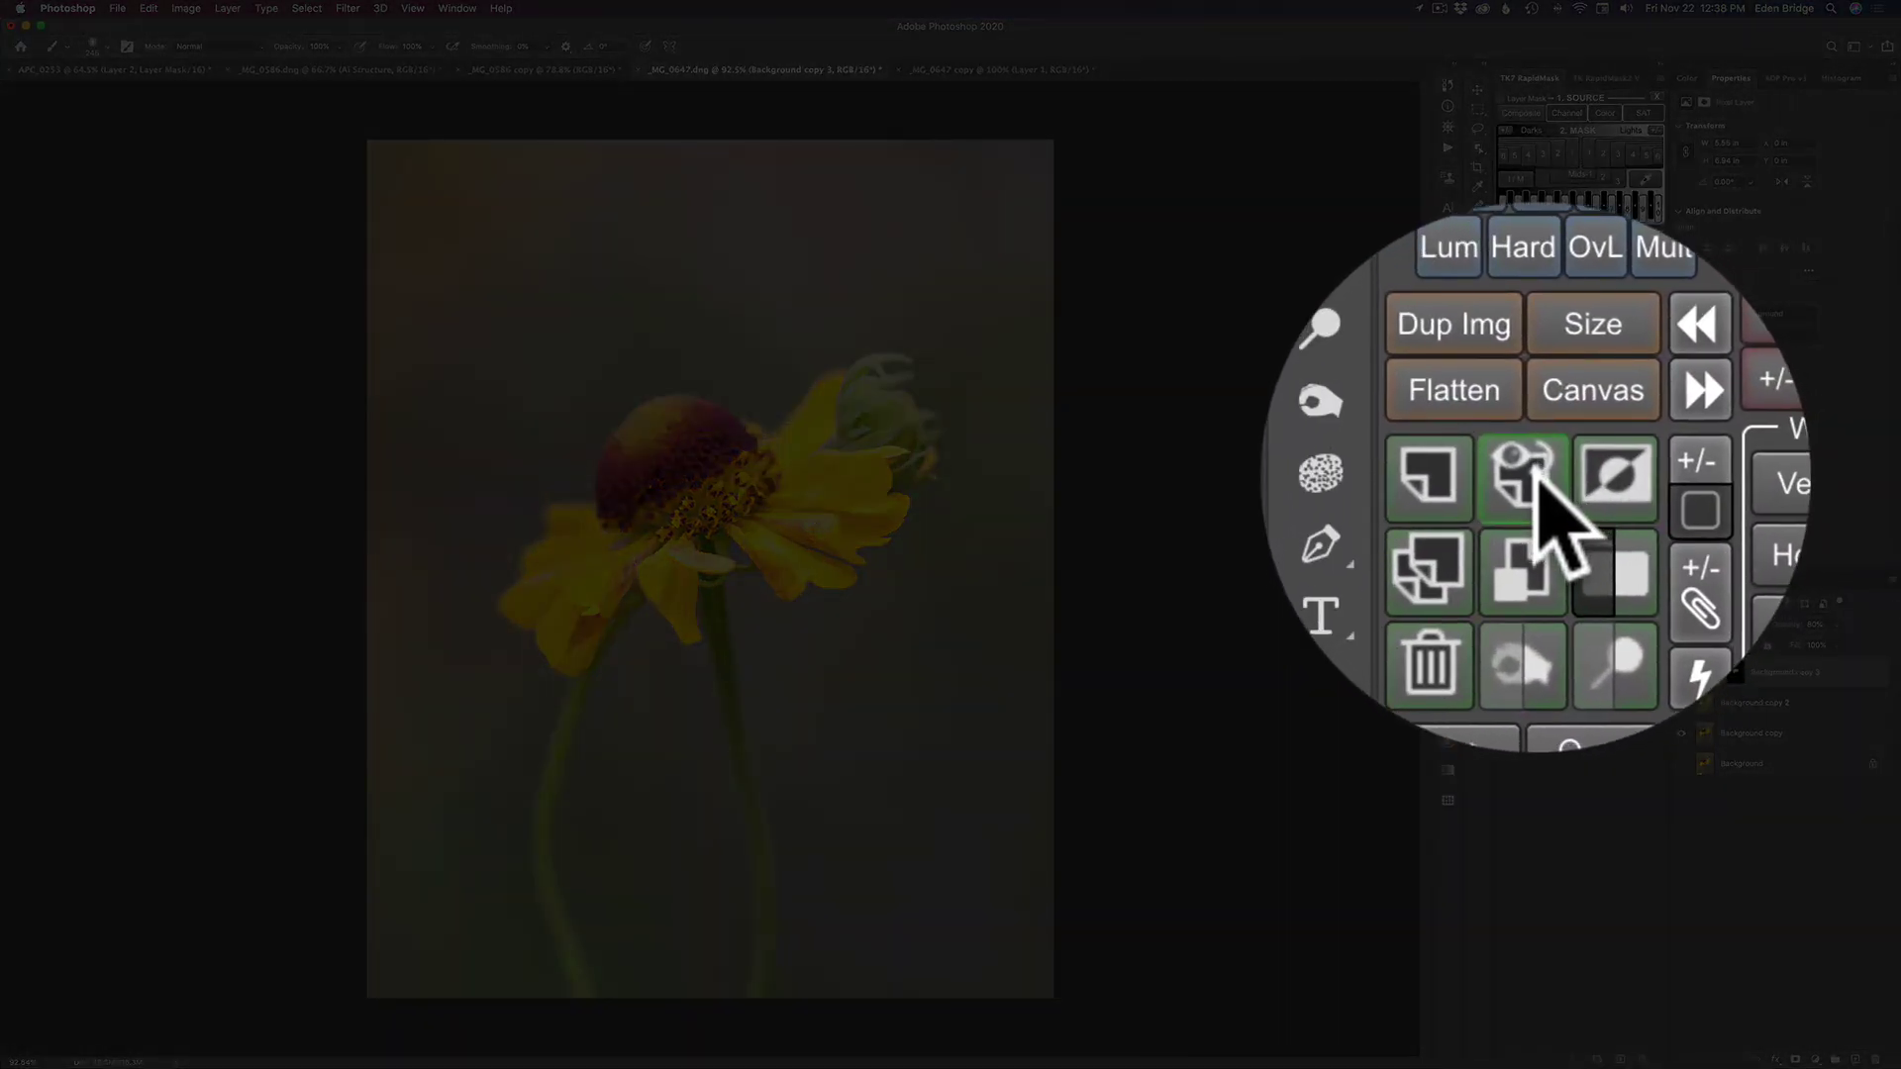
# Stamp all visible layers into a new merged Layer 1 at the top of the stack
pyautogui.click(1531, 474)
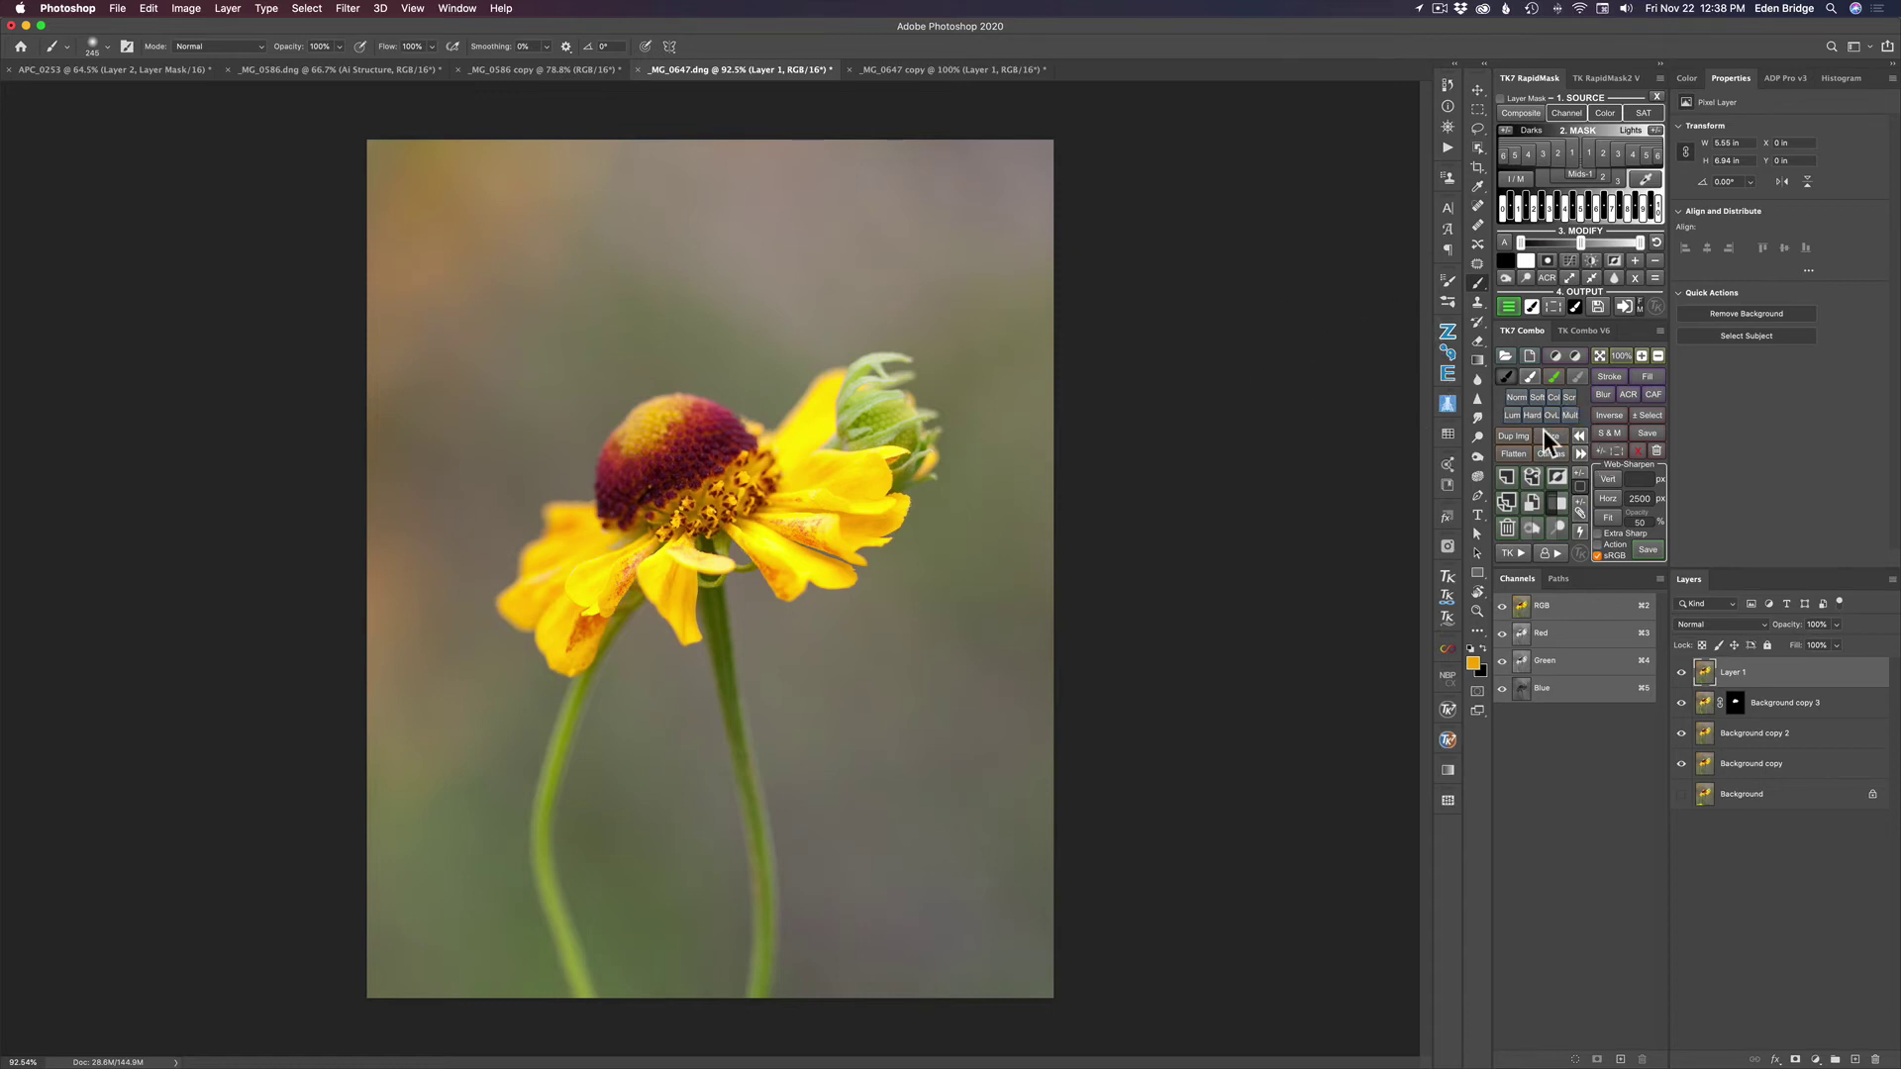
pyautogui.click(348, 8)
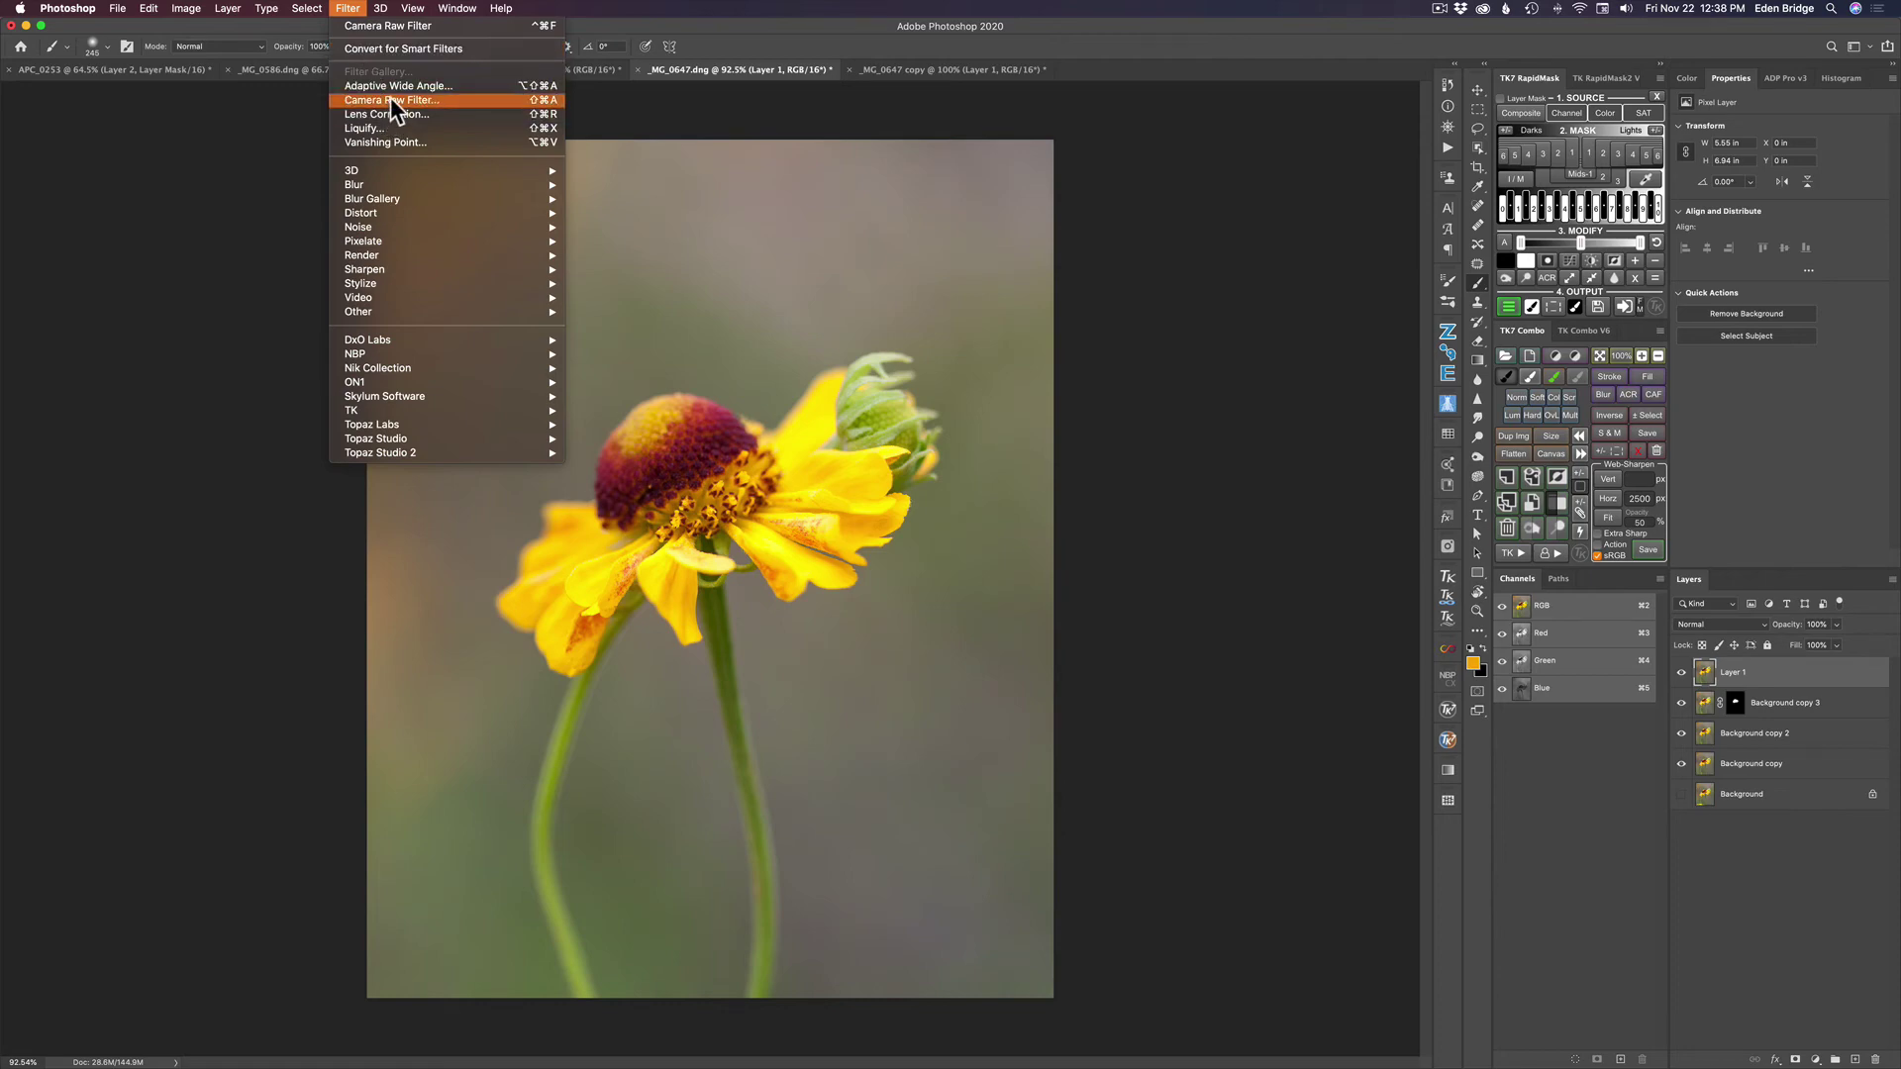
pyautogui.click(1204, 145)
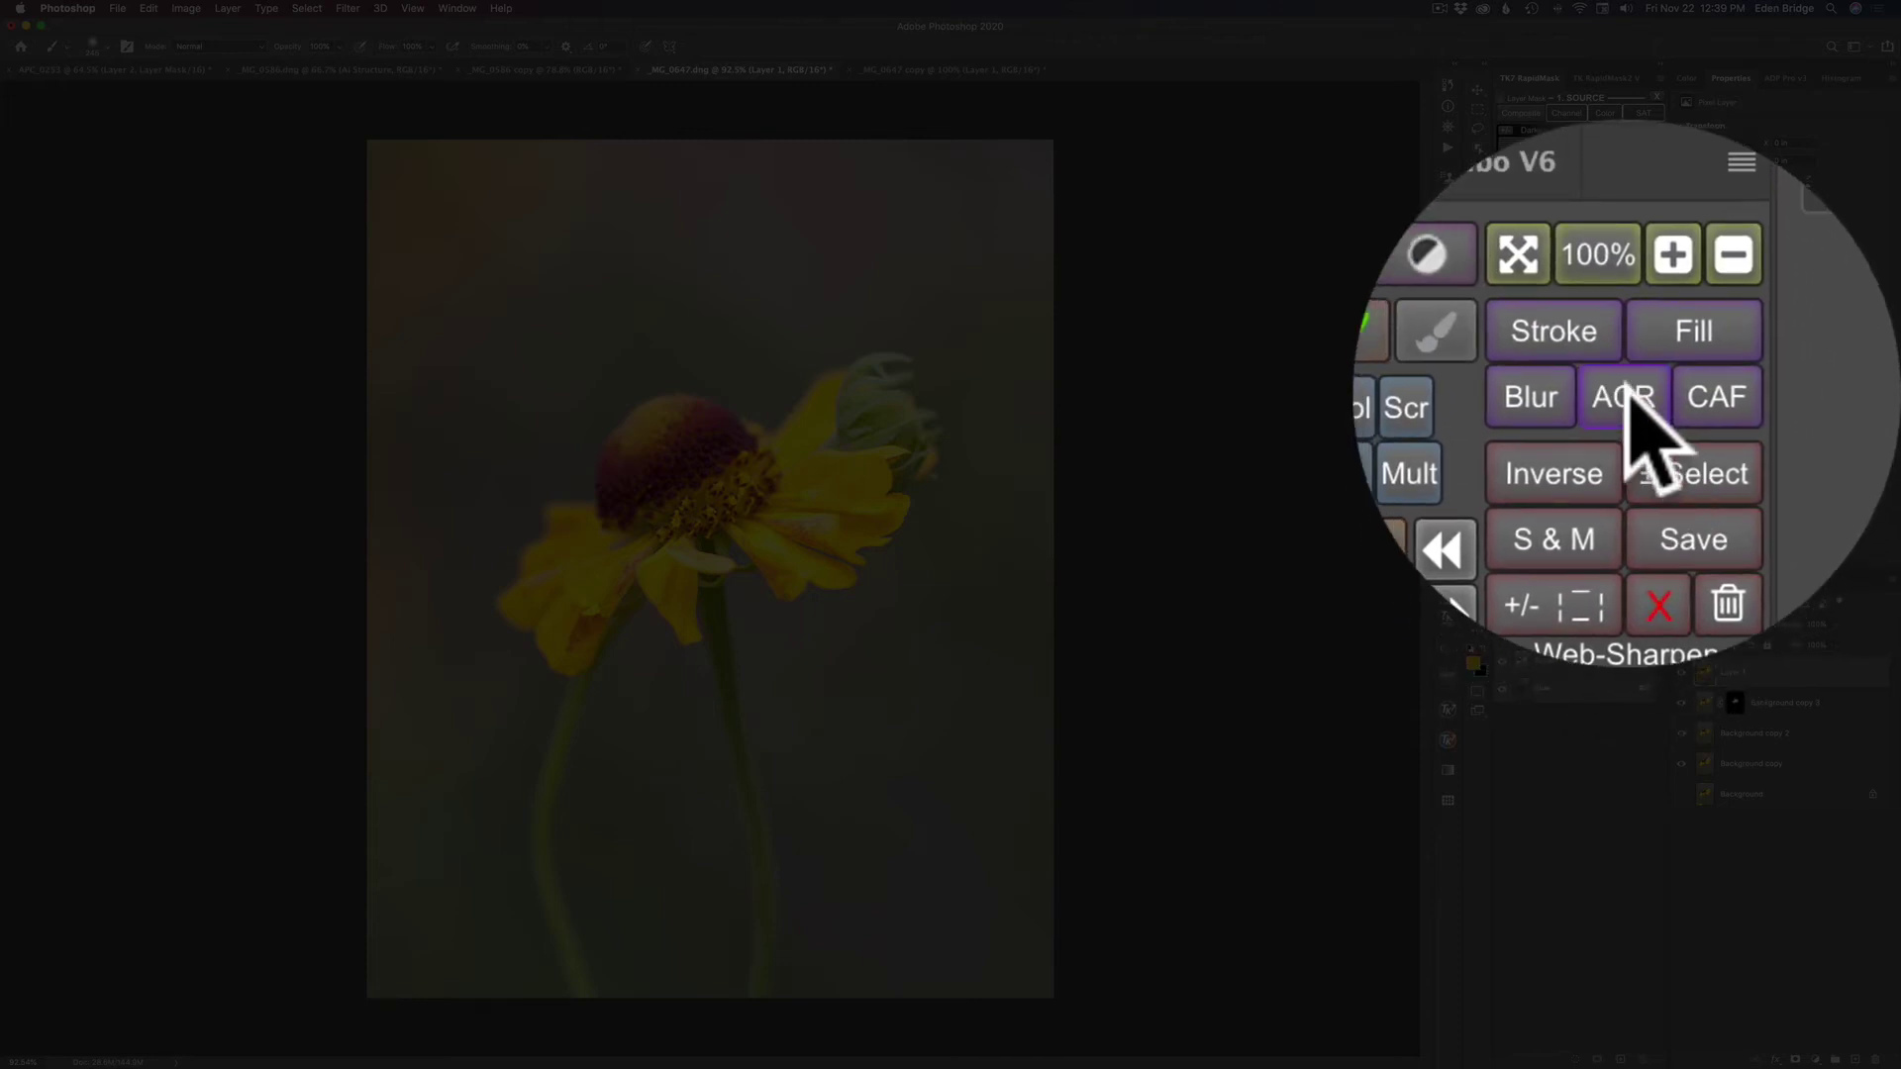
# In Camera Raw on Layer 1, set HSL Saturation to Reds +22, Oranges +29, Yellows -8 and apply
pyautogui.click(1629, 393)
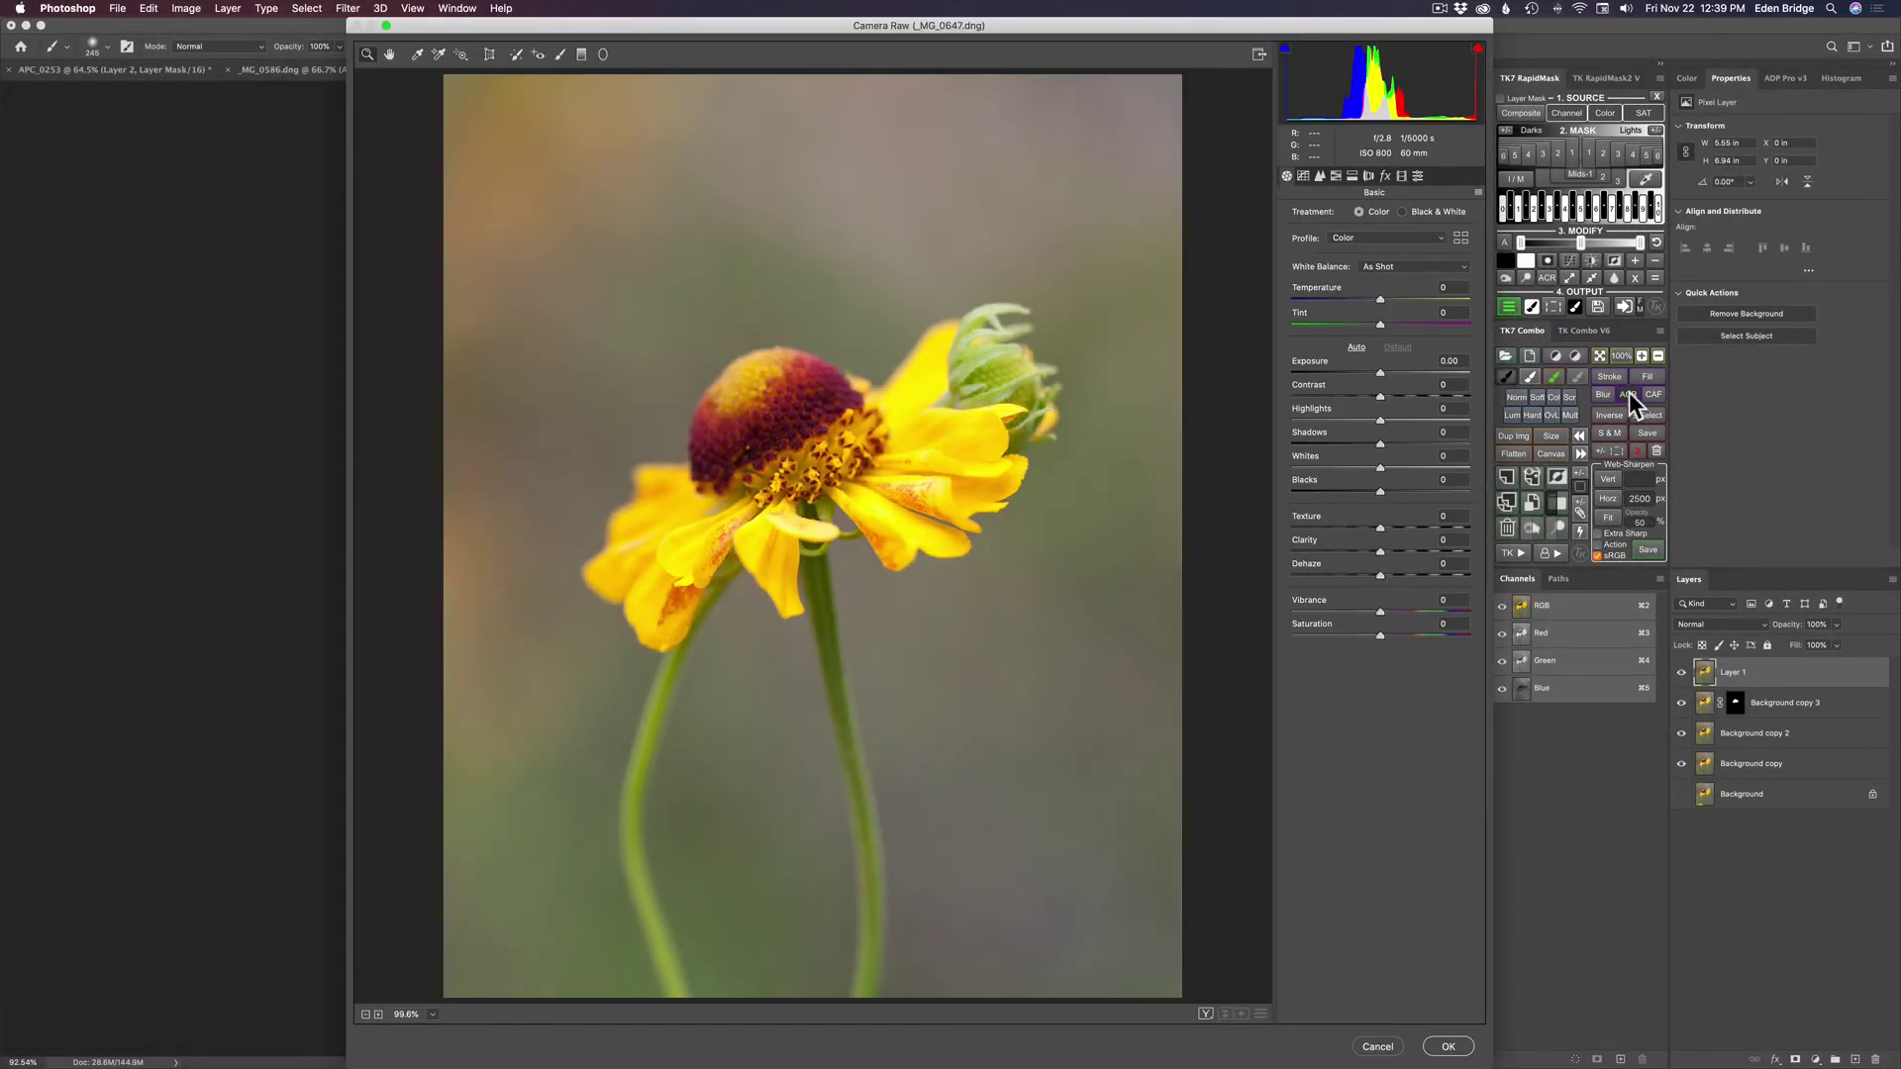
pyautogui.click(1336, 176)
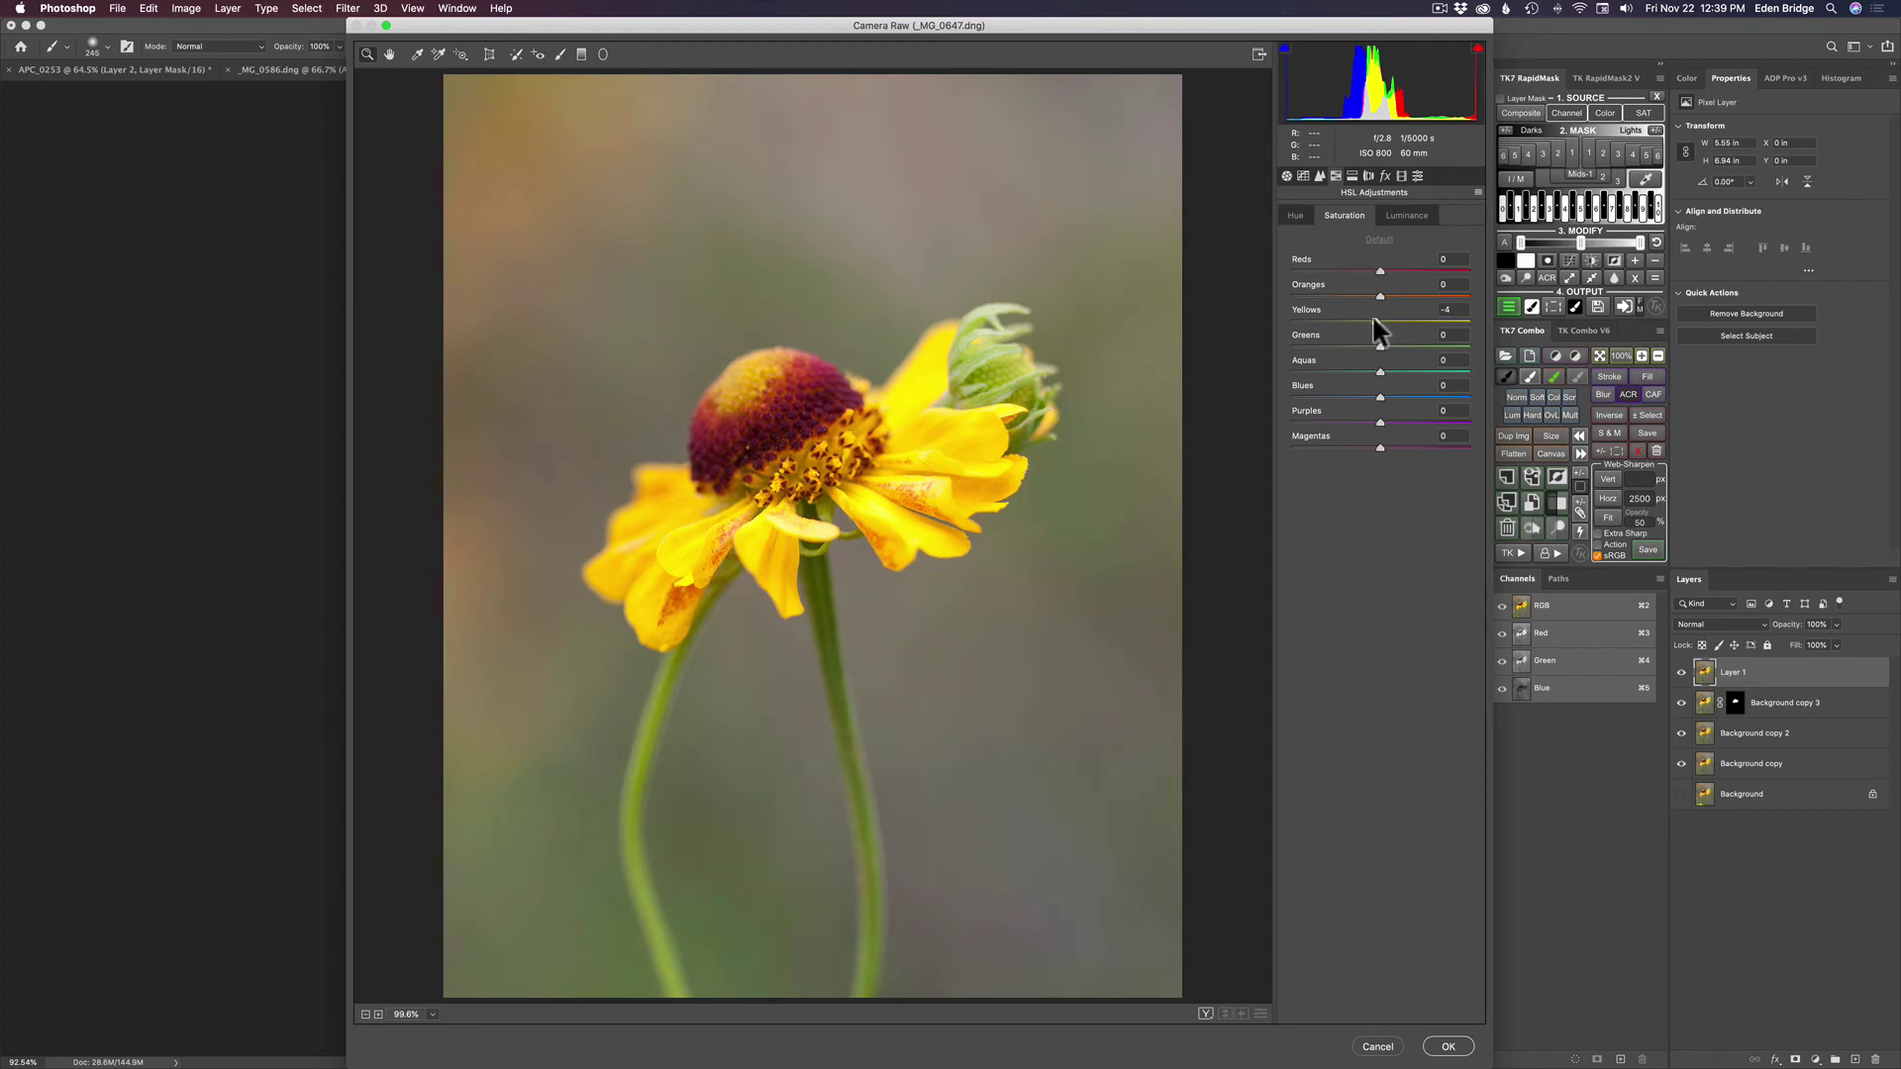
pyautogui.moveTo(1373, 320); pyautogui.dragTo(1371, 320)
pyautogui.moveTo(1374, 320); pyautogui.dragTo(1373, 320)
pyautogui.moveTo(1379, 295); pyautogui.dragTo(1416, 296)
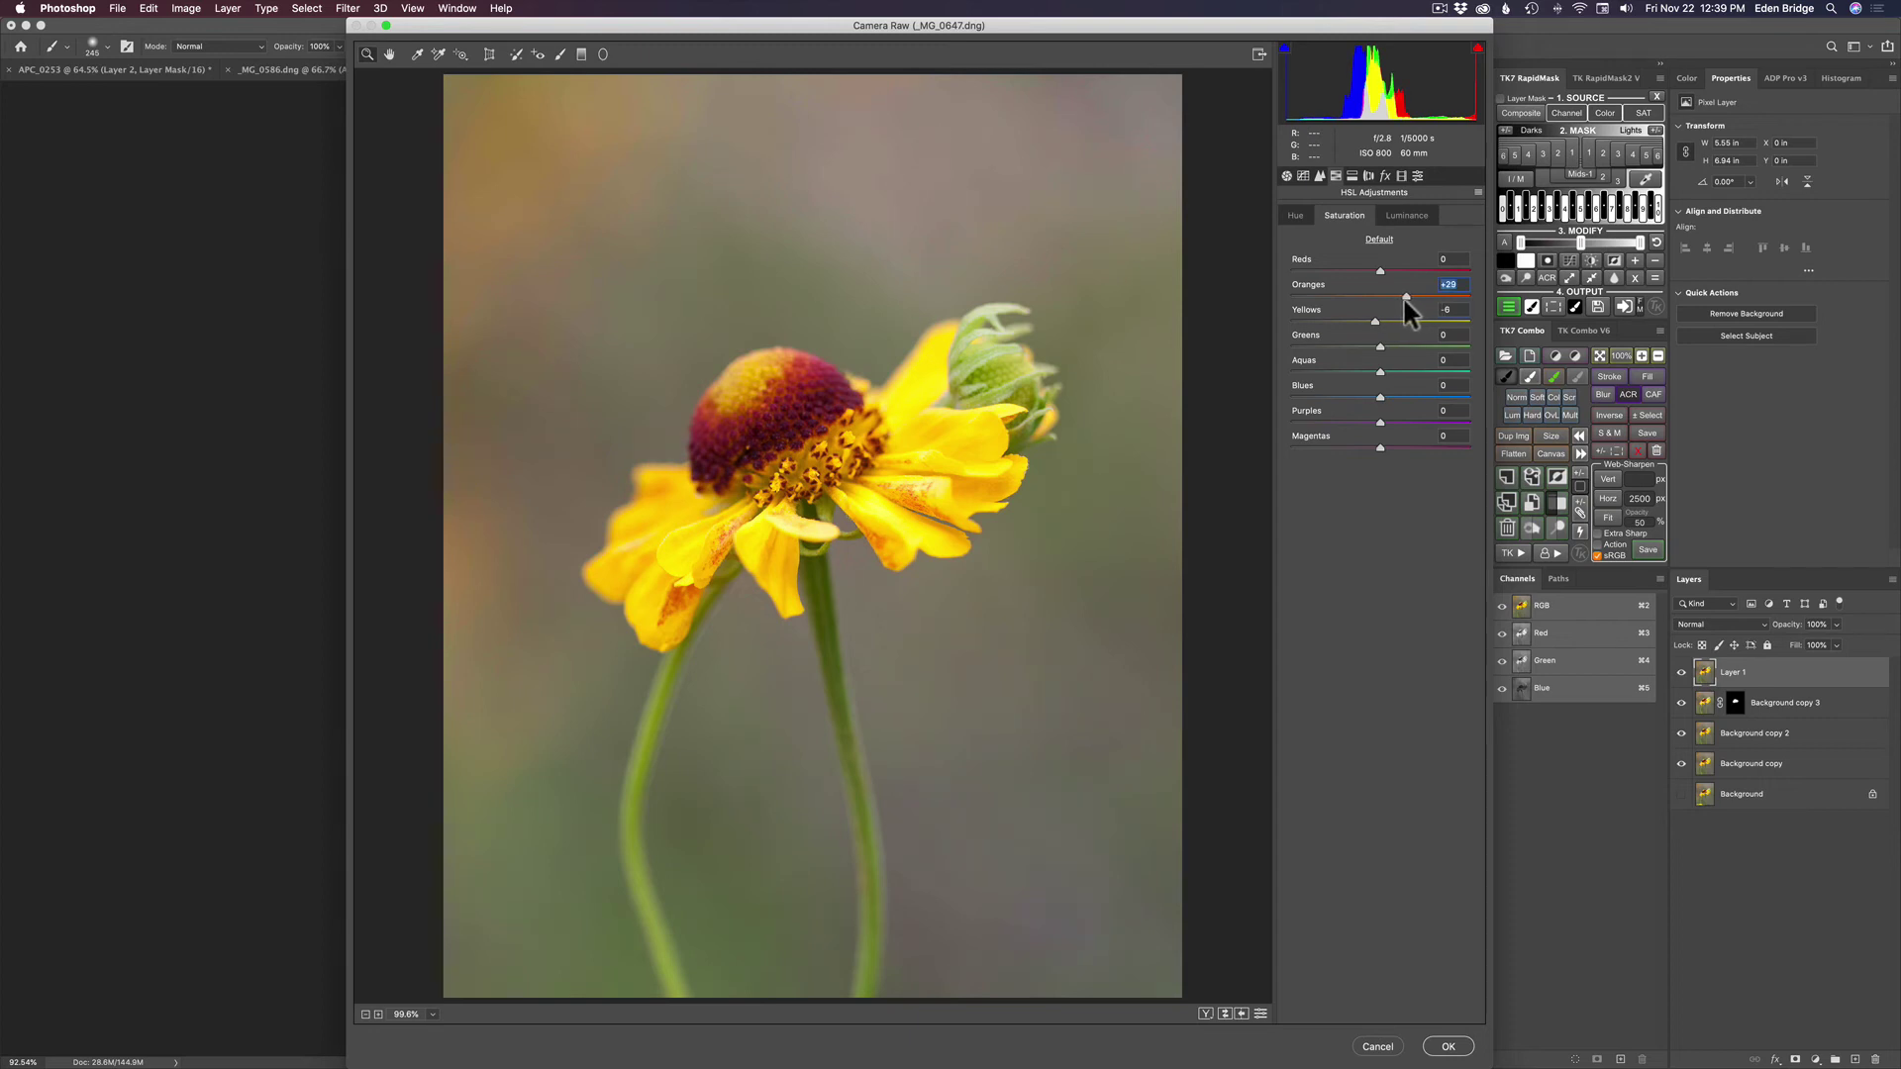
pyautogui.hotkey('shift', 'Tab')
pyautogui.click(1370, 314)
pyautogui.click(1448, 1047)
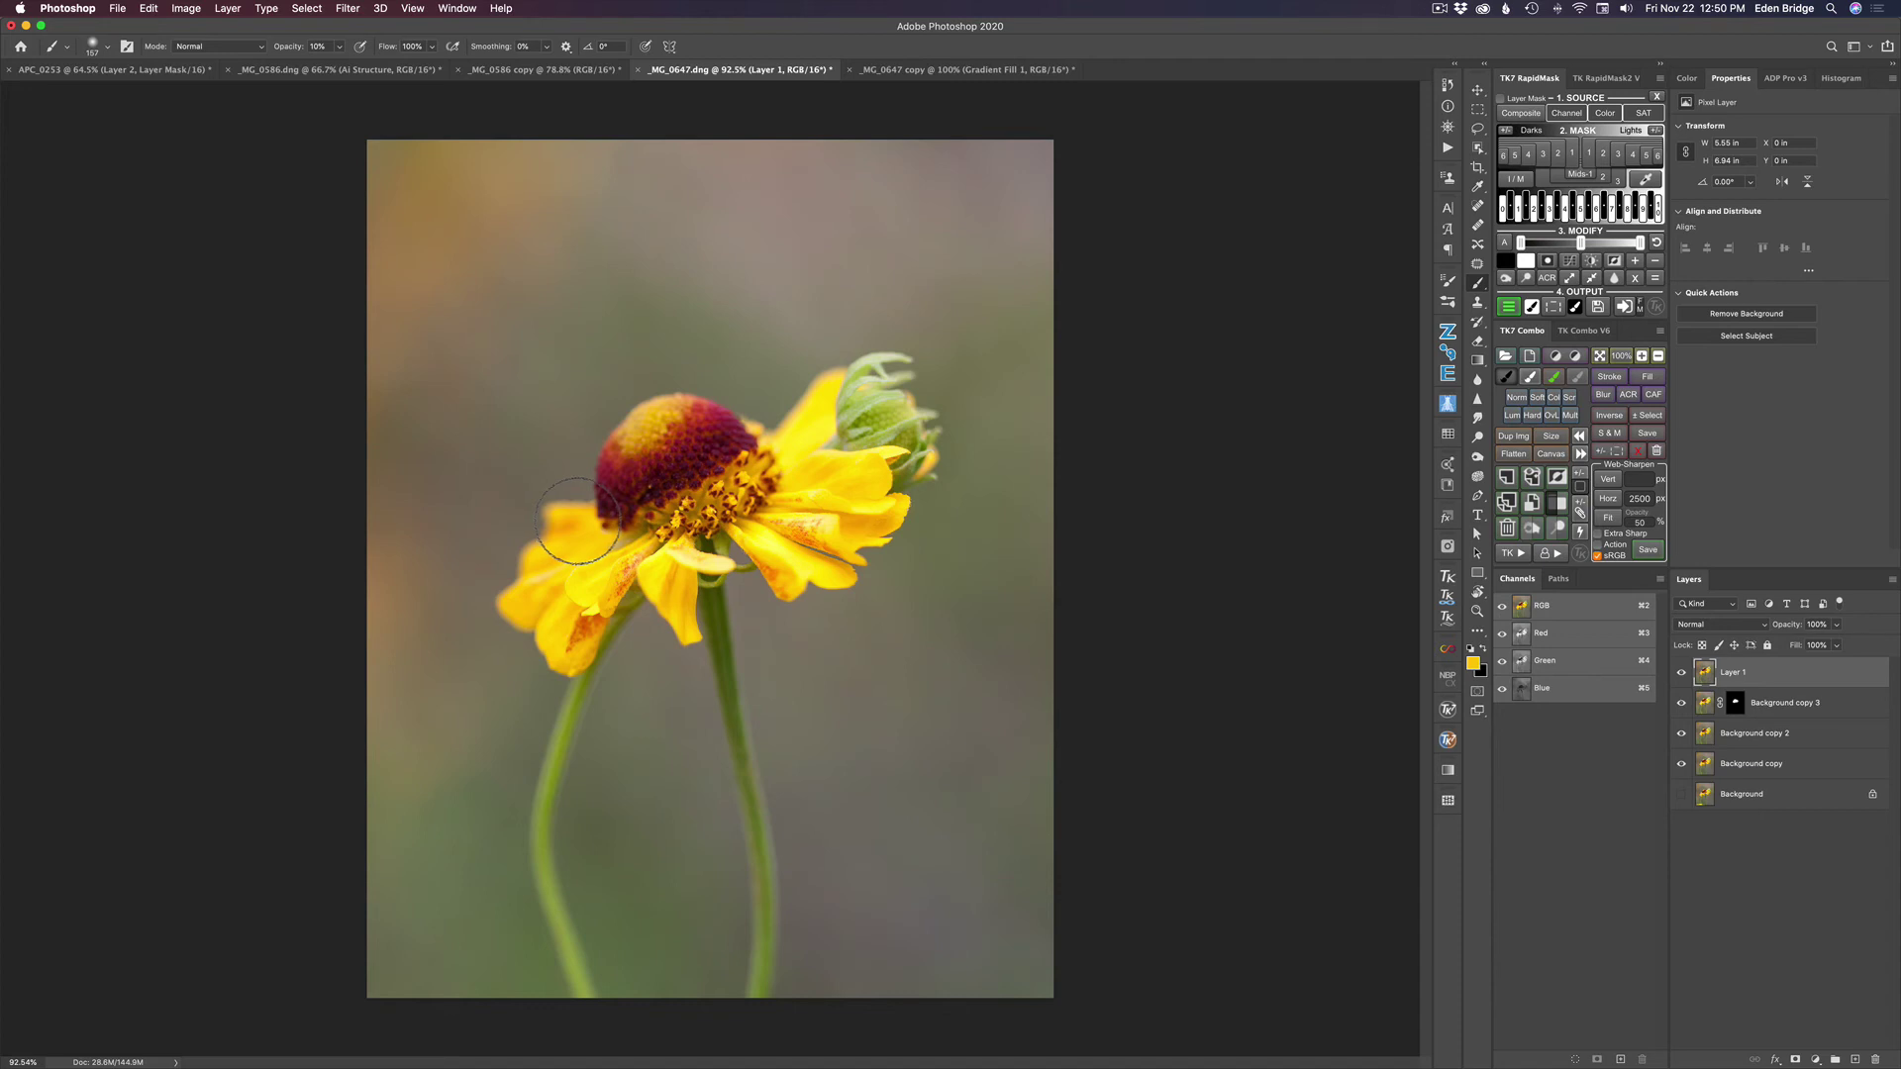
# Alt-click the flower to sample its yellow as the foreground colour
pyautogui.press('alt')
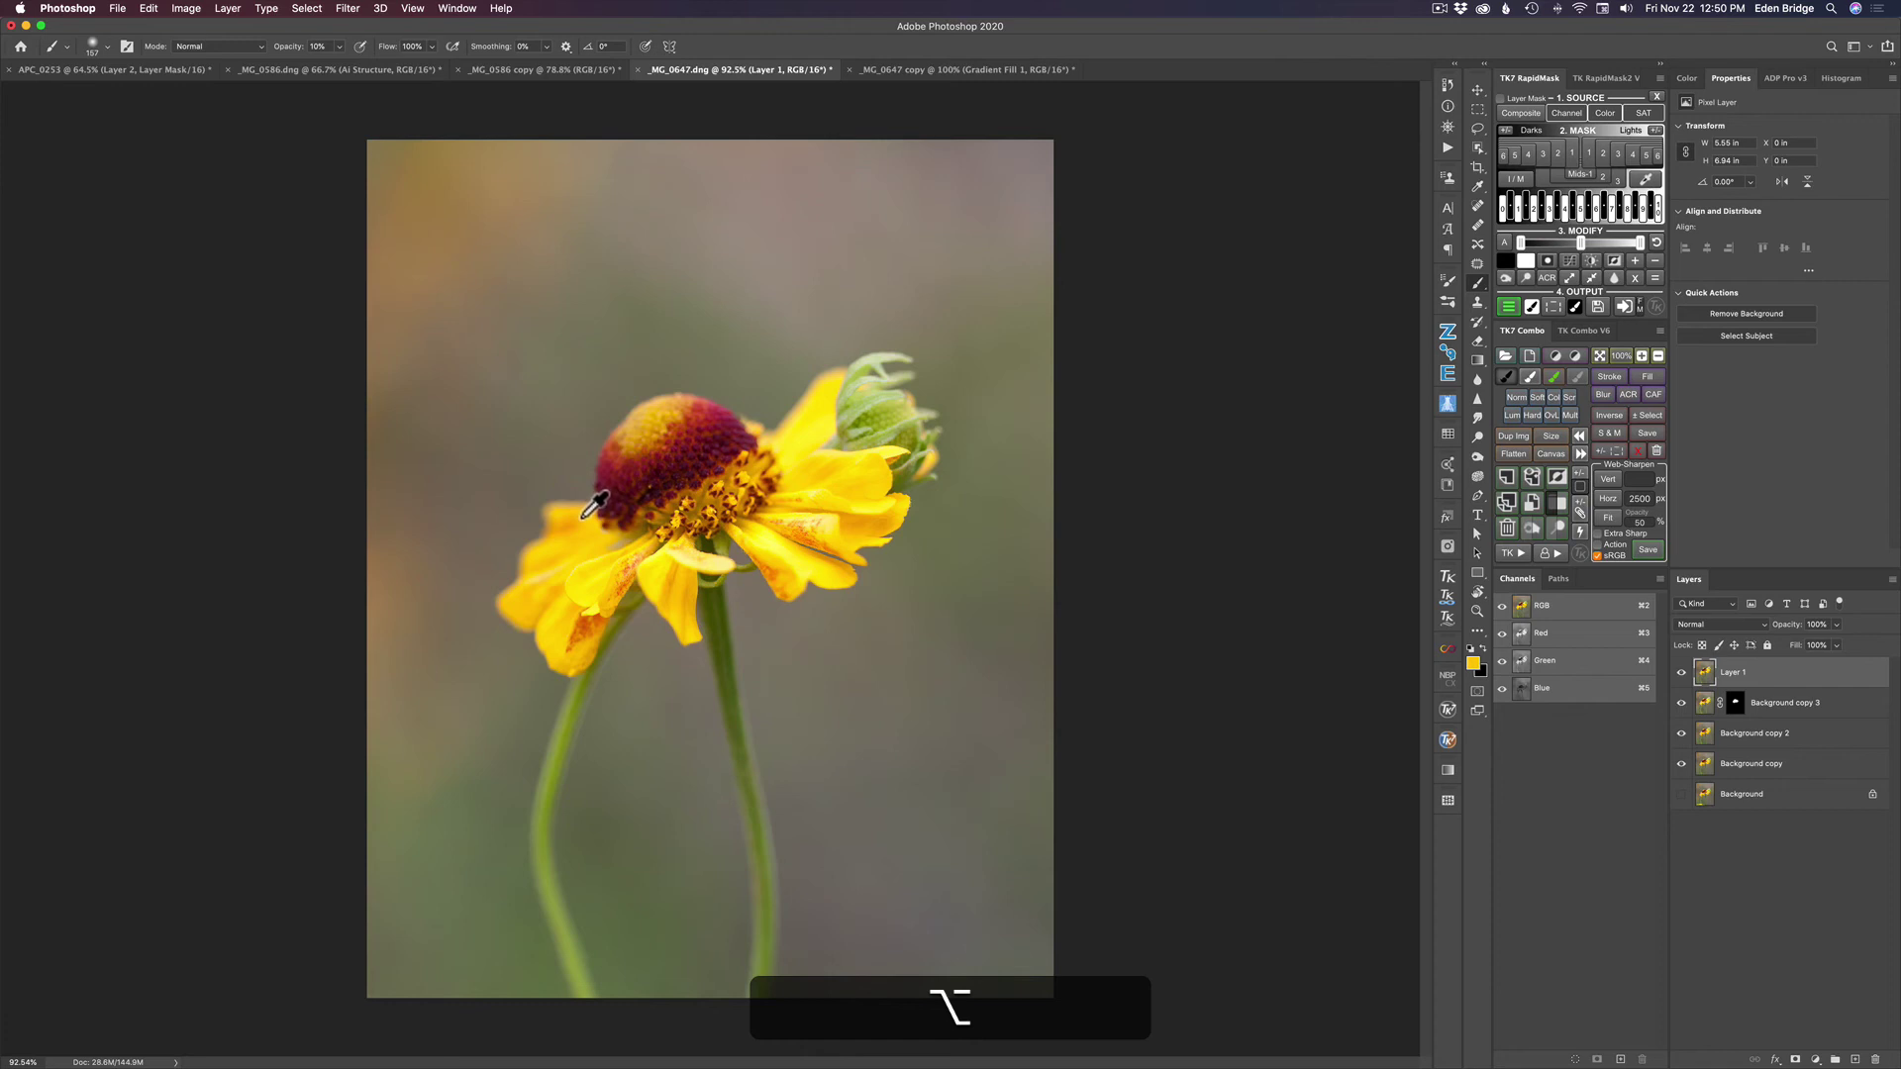
pyautogui.keyDown('alt'); pyautogui.click(582, 517); pyautogui.keyUp('alt')
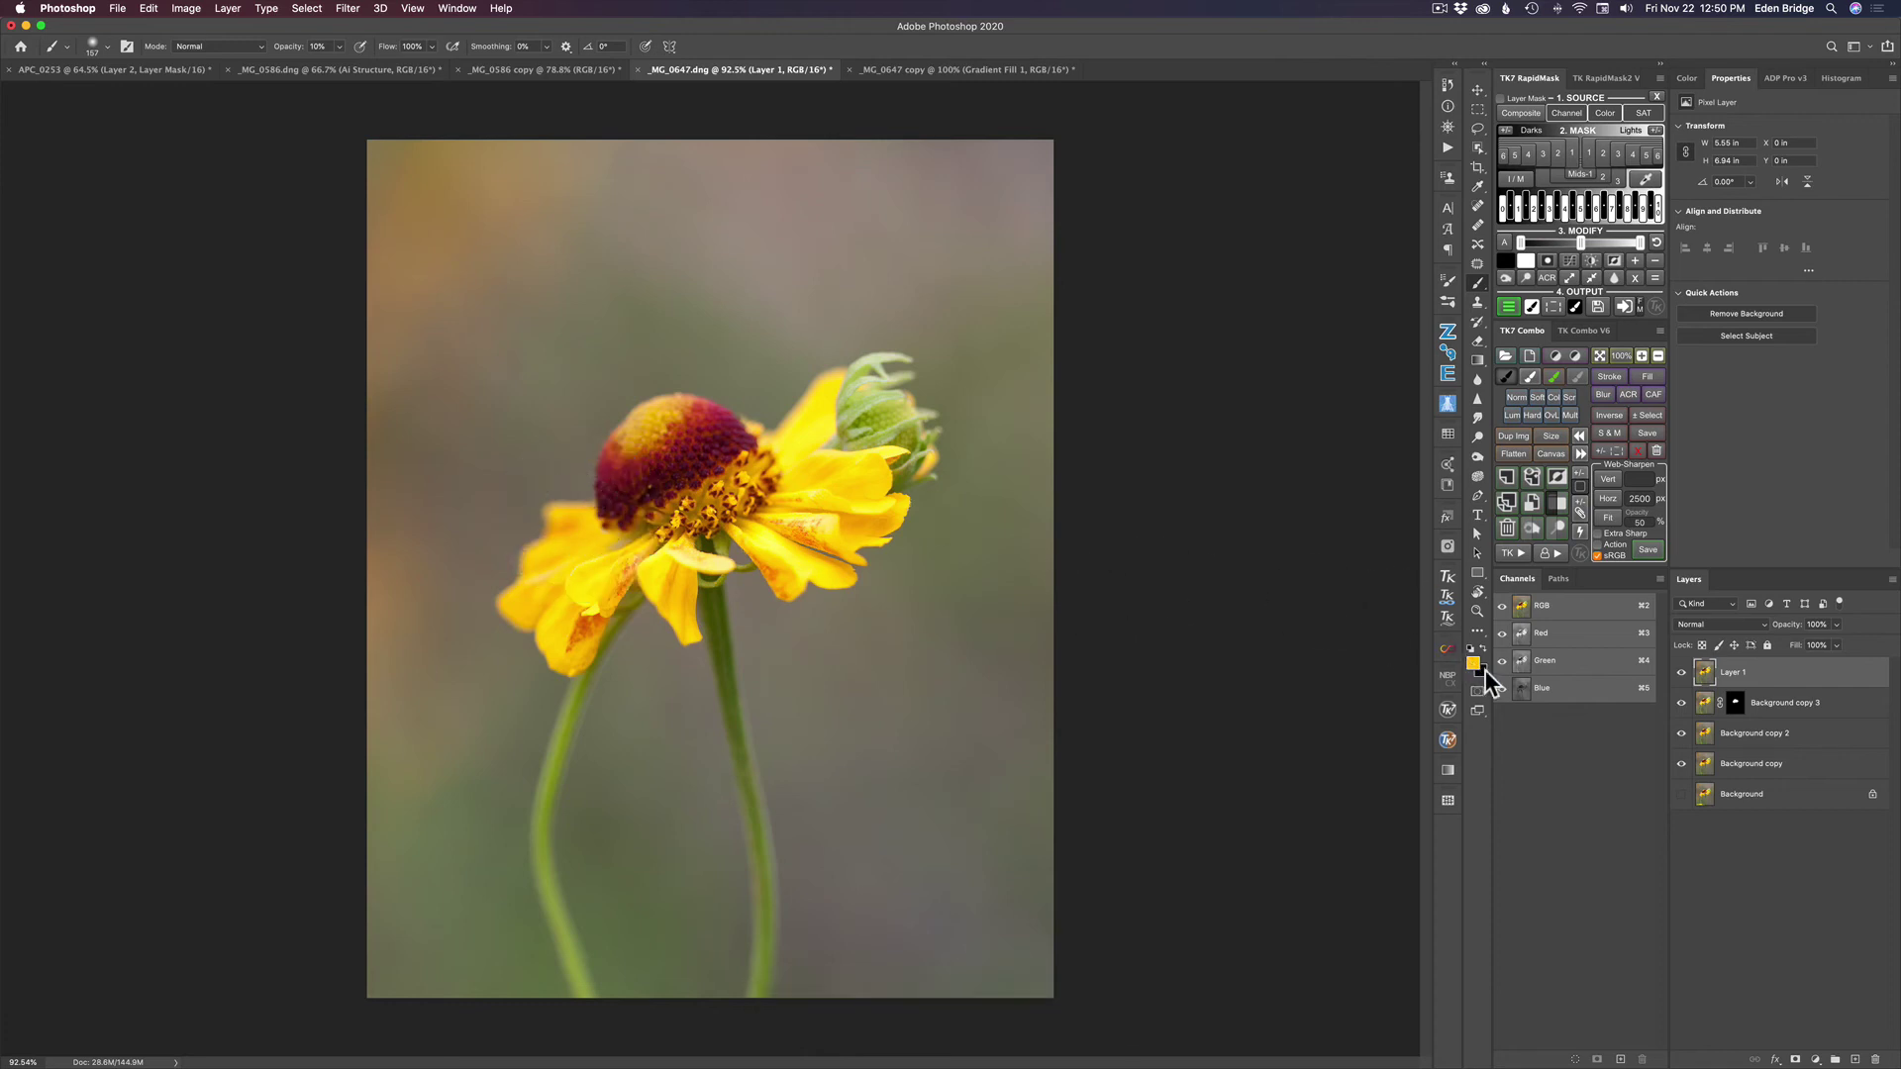
pyautogui.click(1816, 1060)
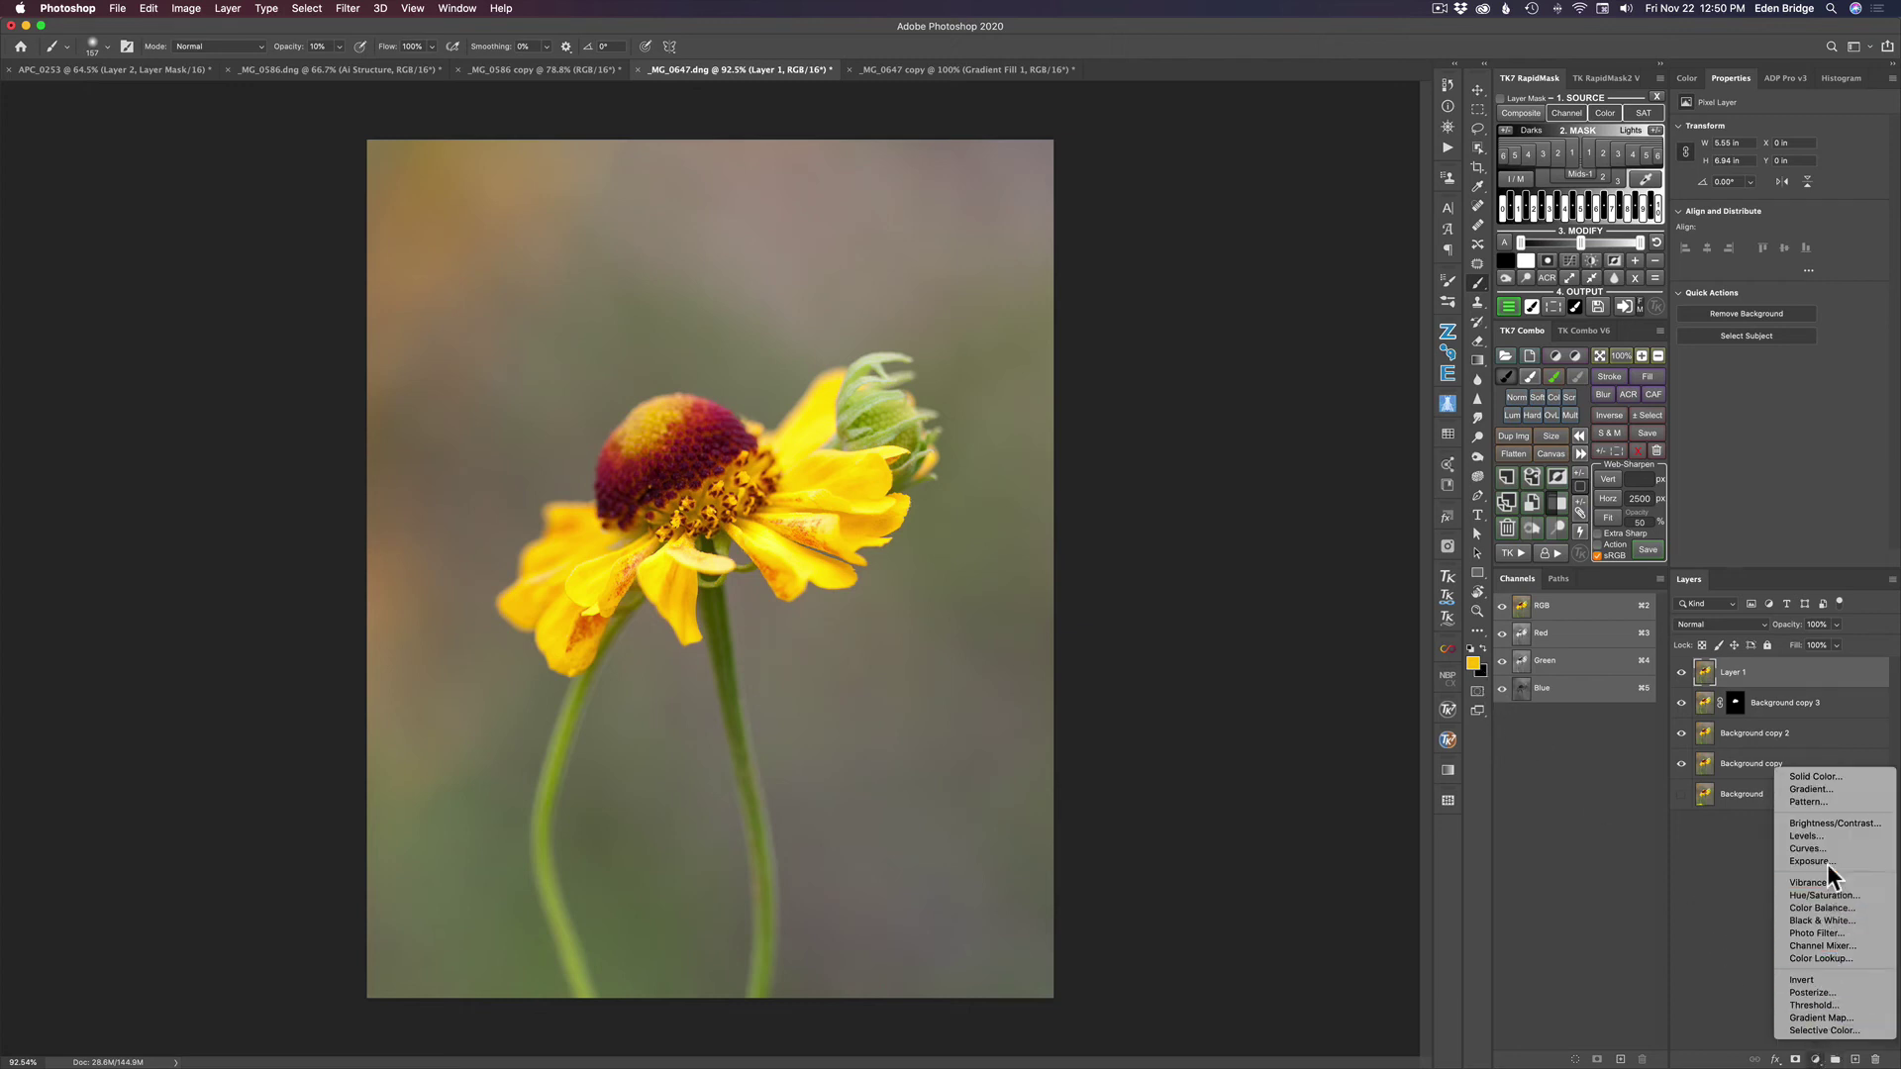
# Add a radial yellow Gradient Fill layer with its bright centre in the top-left corner
pyautogui.click(1822, 789)
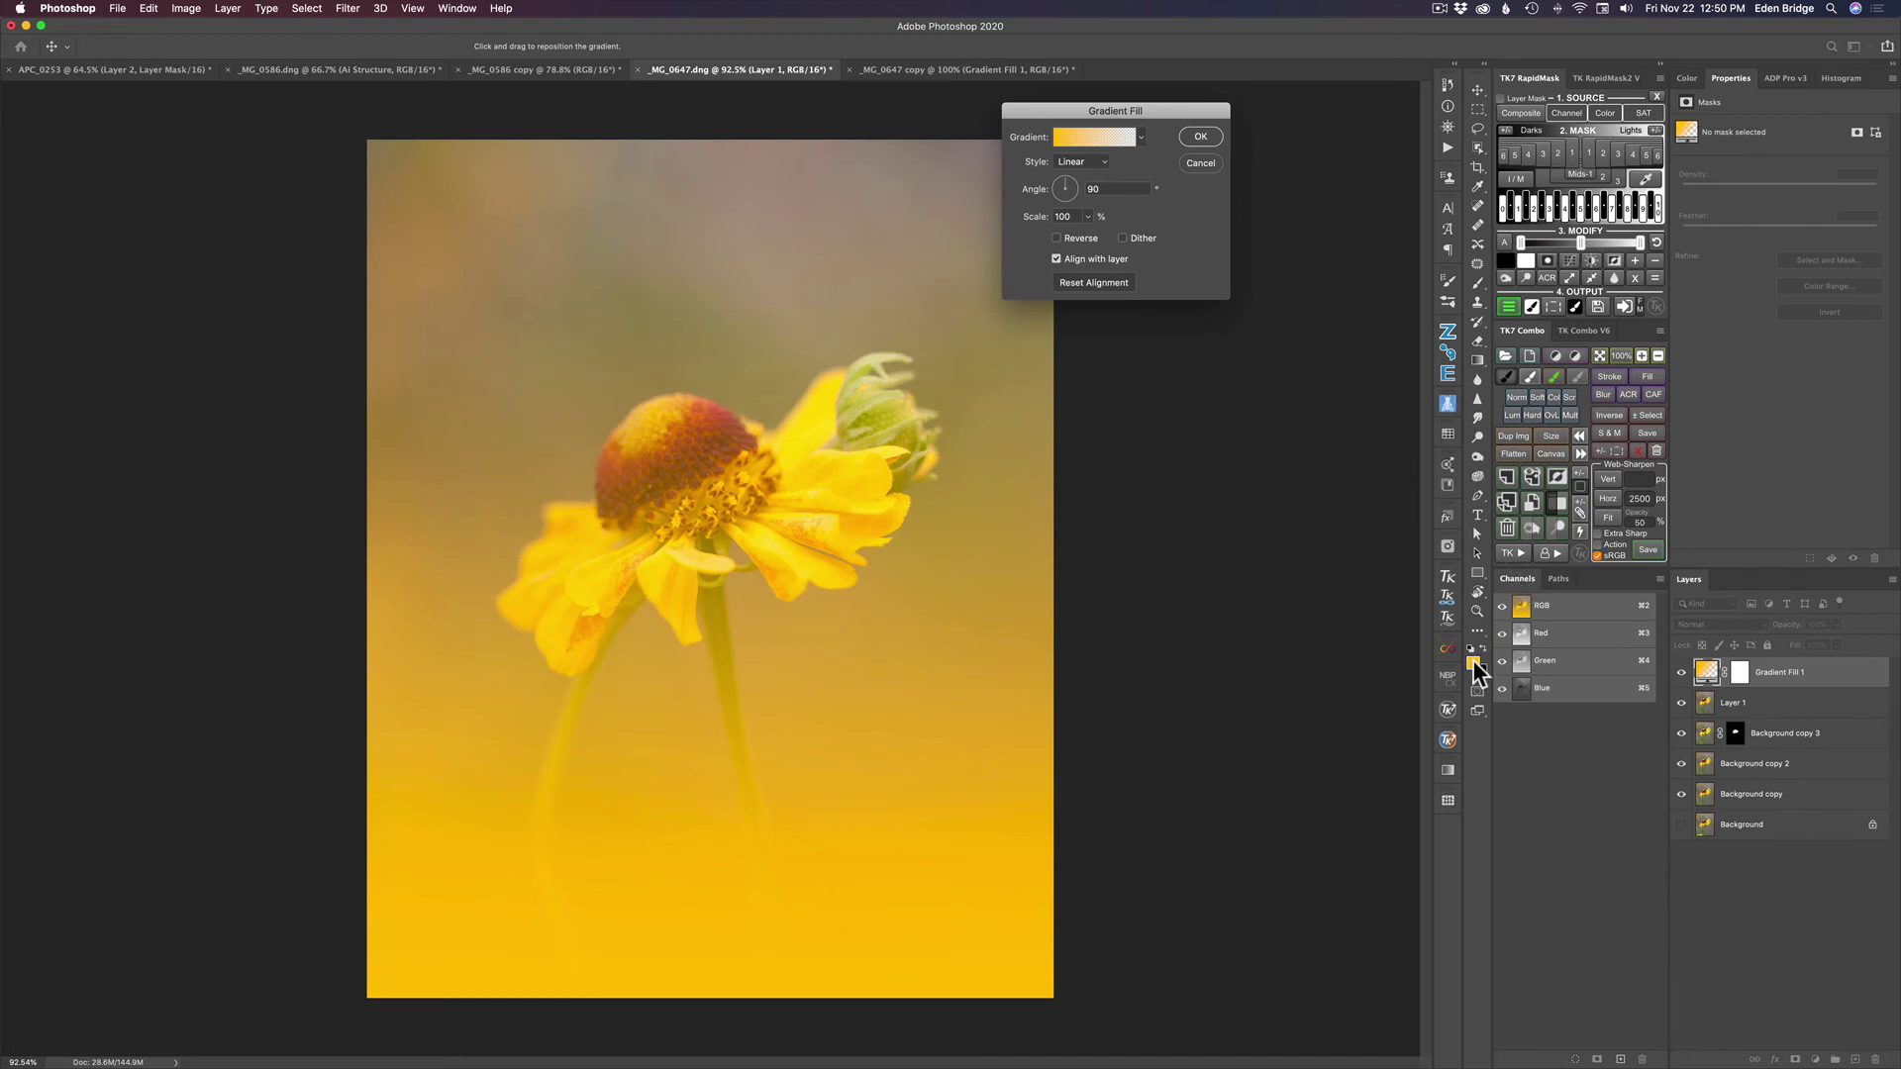
pyautogui.click(1099, 160)
pyautogui.click(1086, 172)
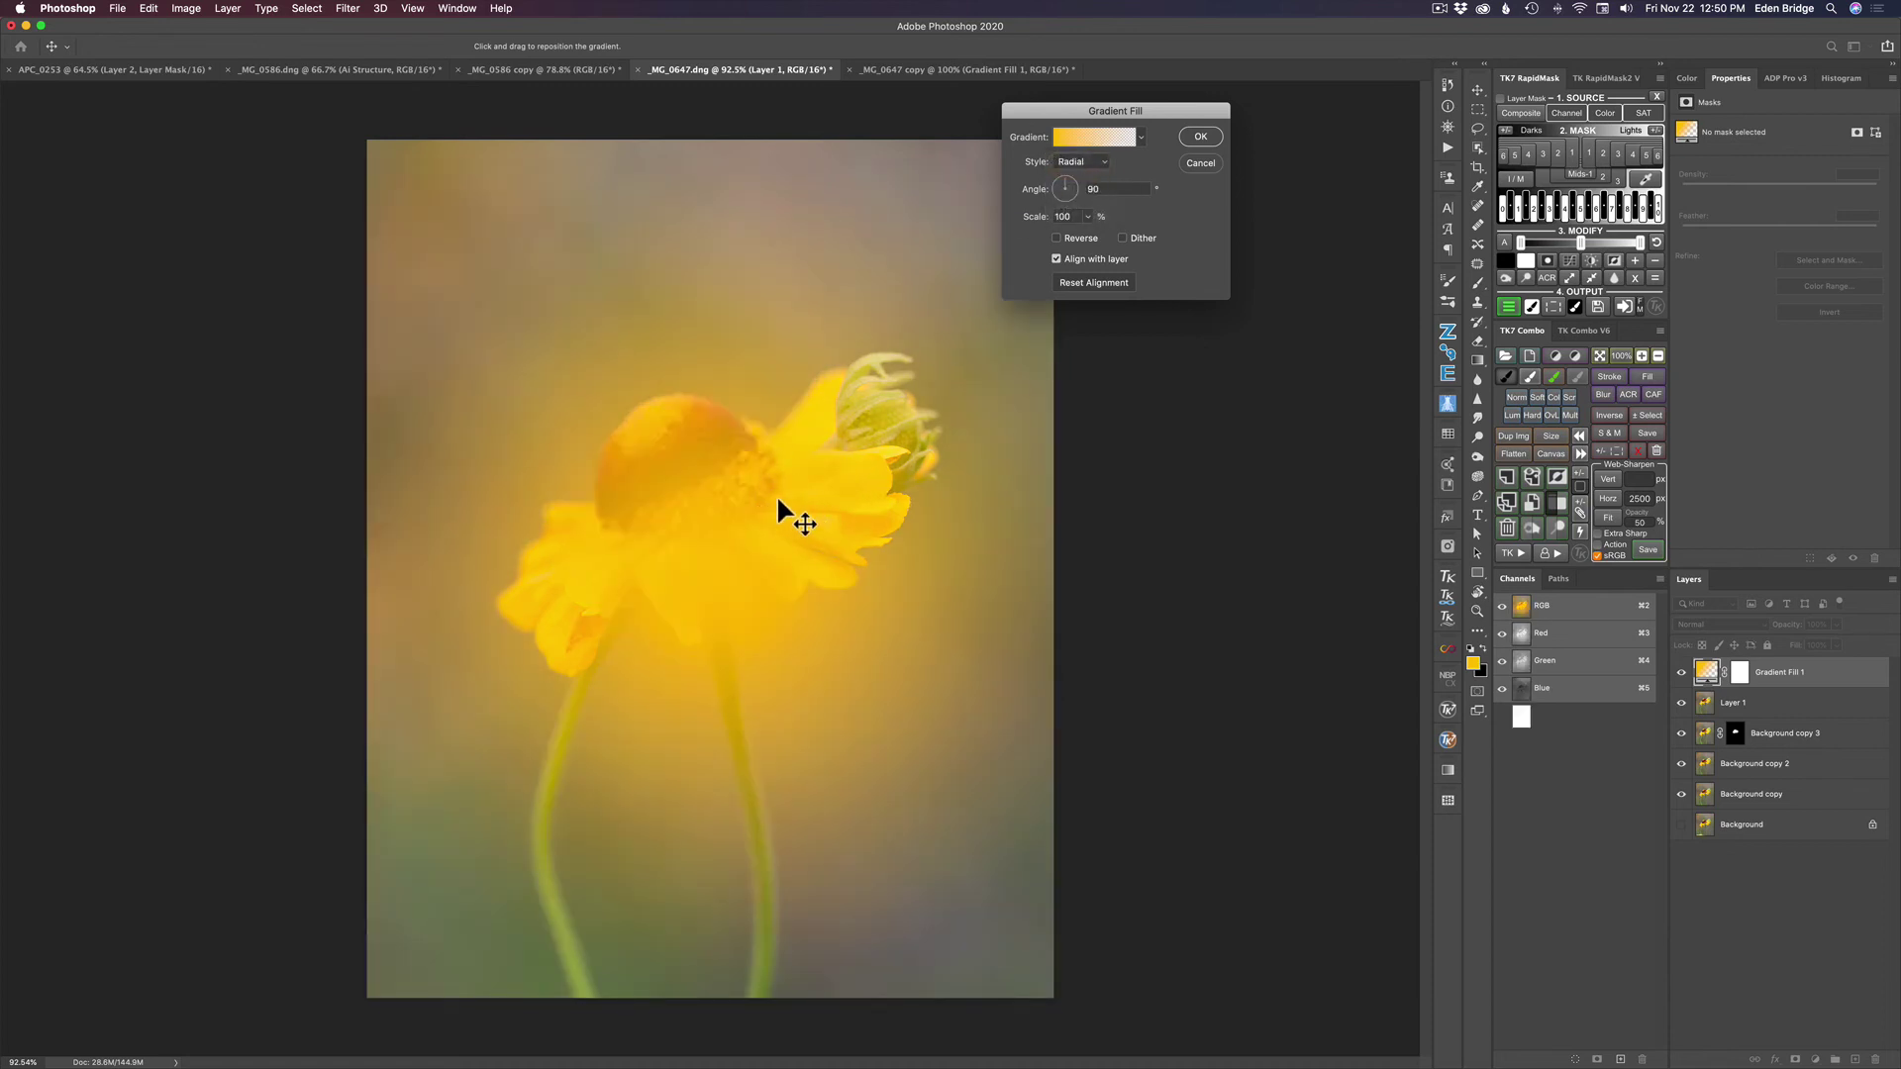
pyautogui.moveTo(770, 501); pyautogui.dragTo(500, 182)
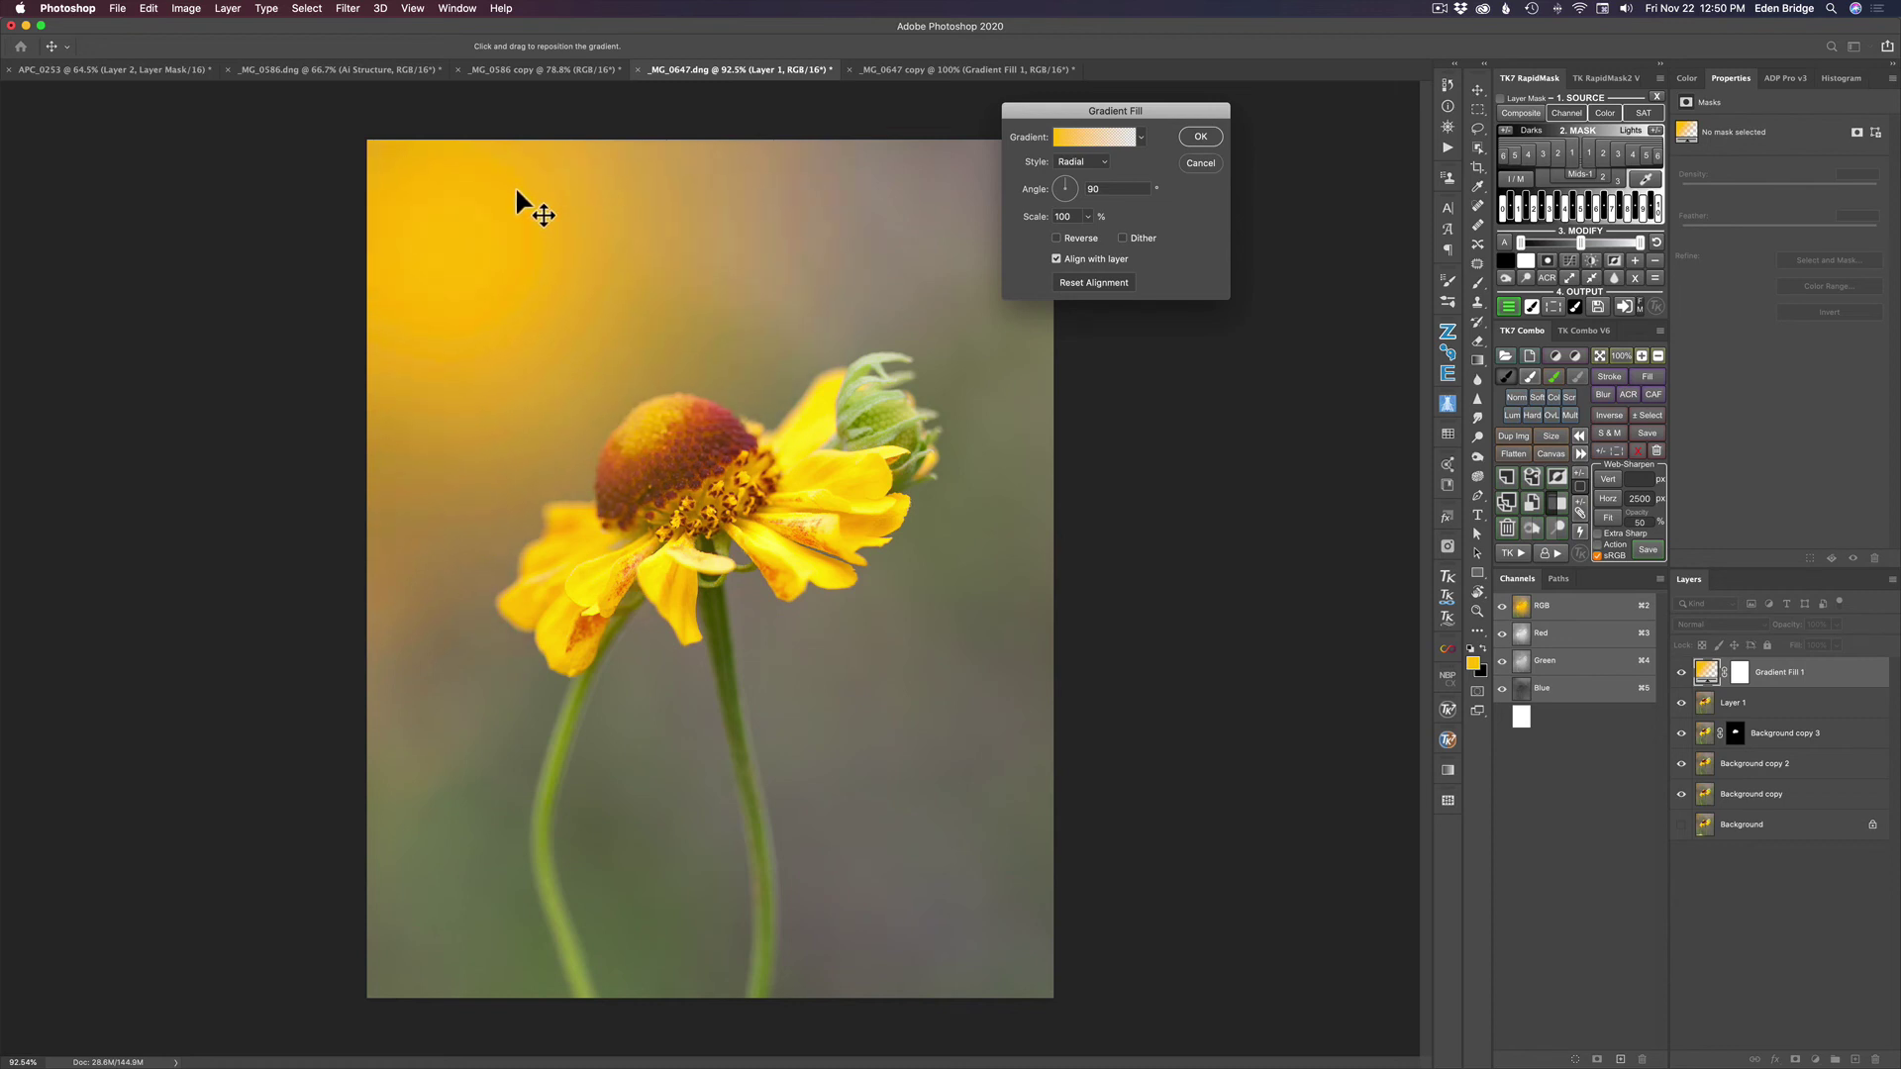
pyautogui.moveTo(512, 184); pyautogui.dragTo(494, 173)
pyautogui.click(1200, 137)
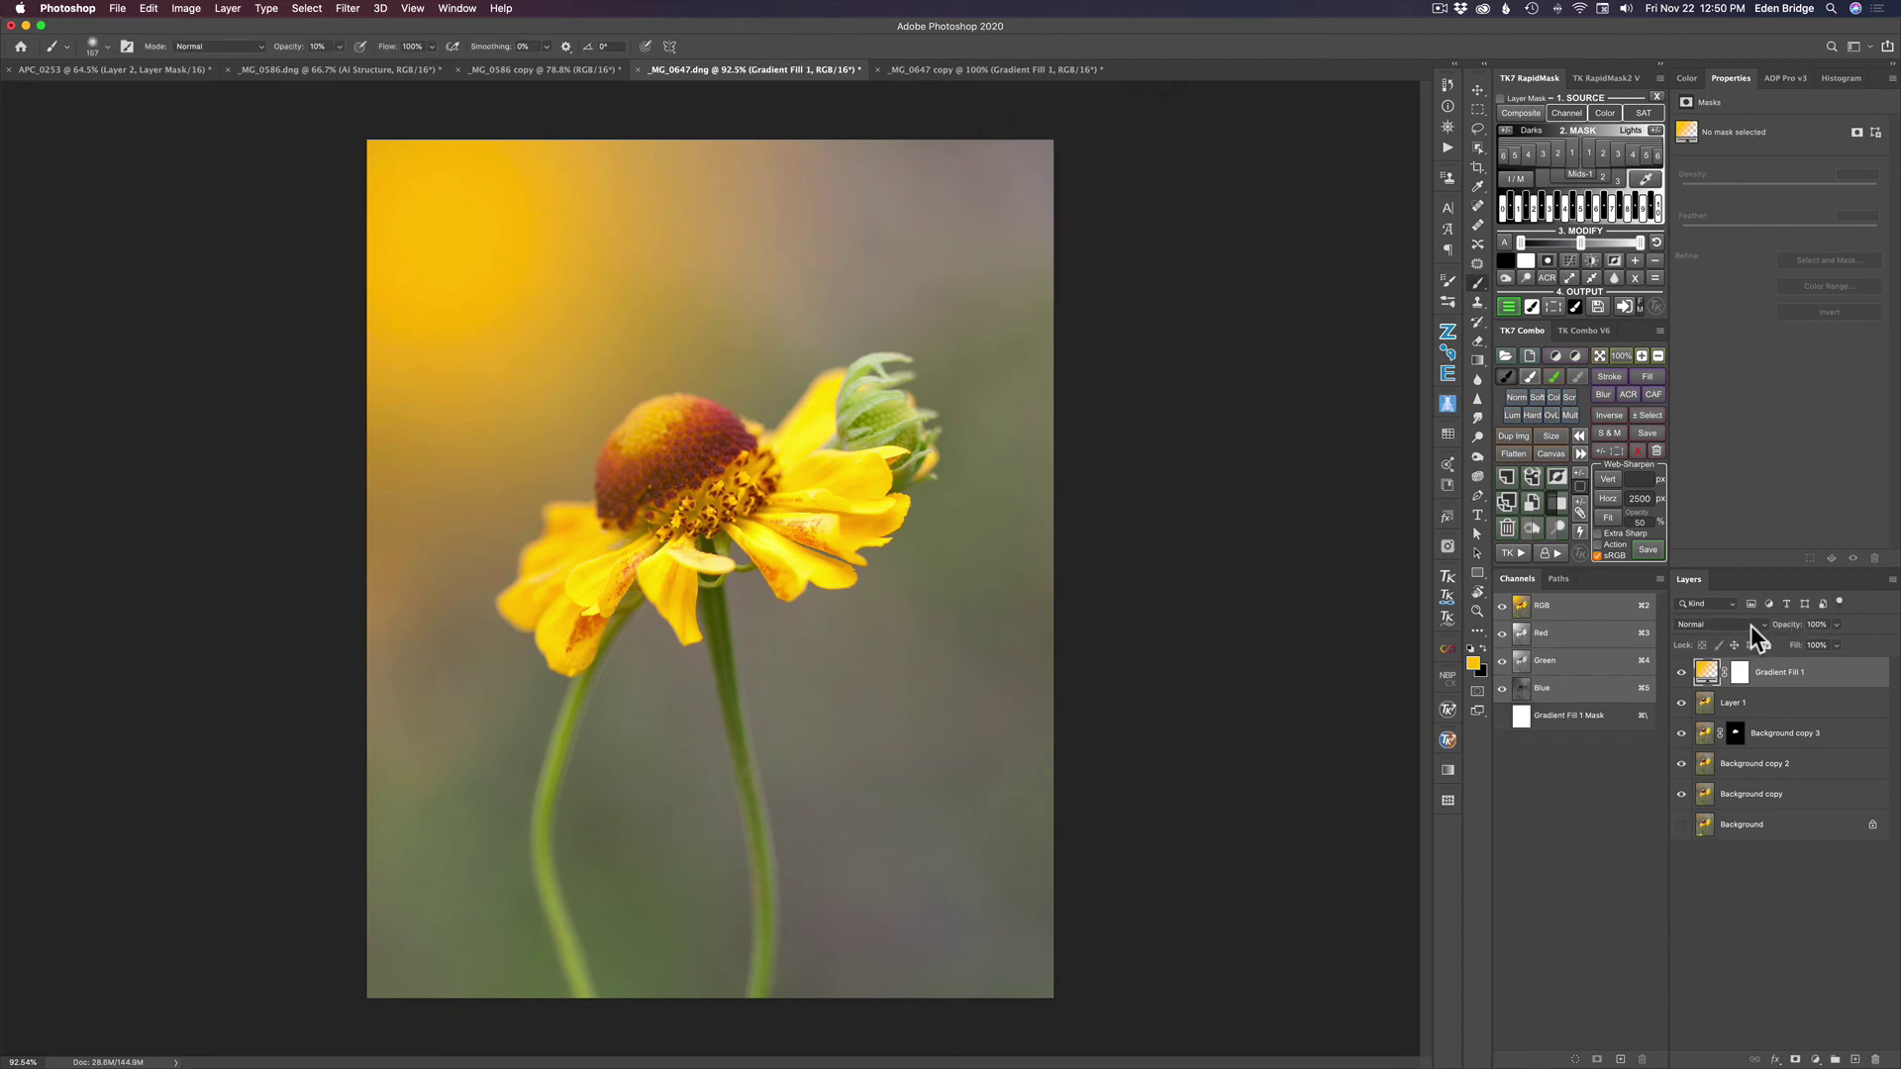
# Set Gradient Fill 1 to Screen blend mode at 83% opacity and compare it on and off
pyautogui.click(1751, 626)
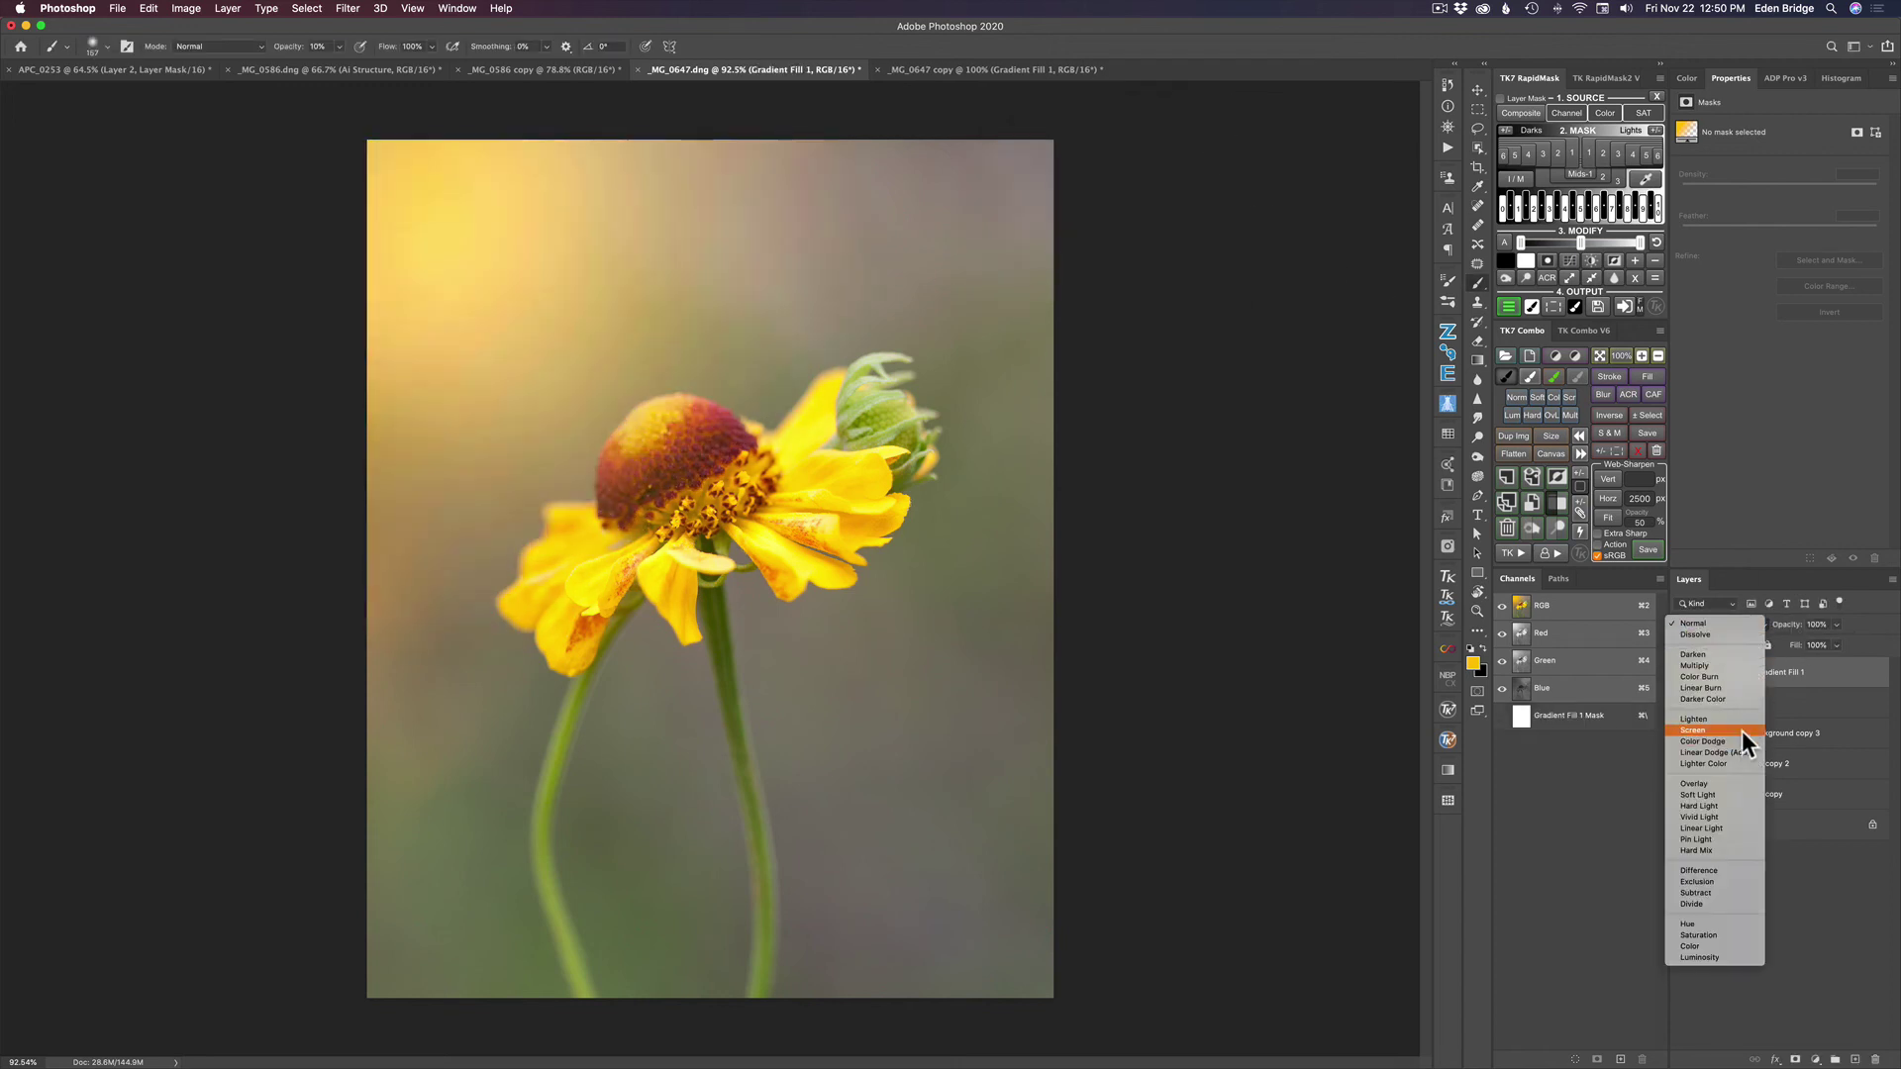
pyautogui.click(1743, 729)
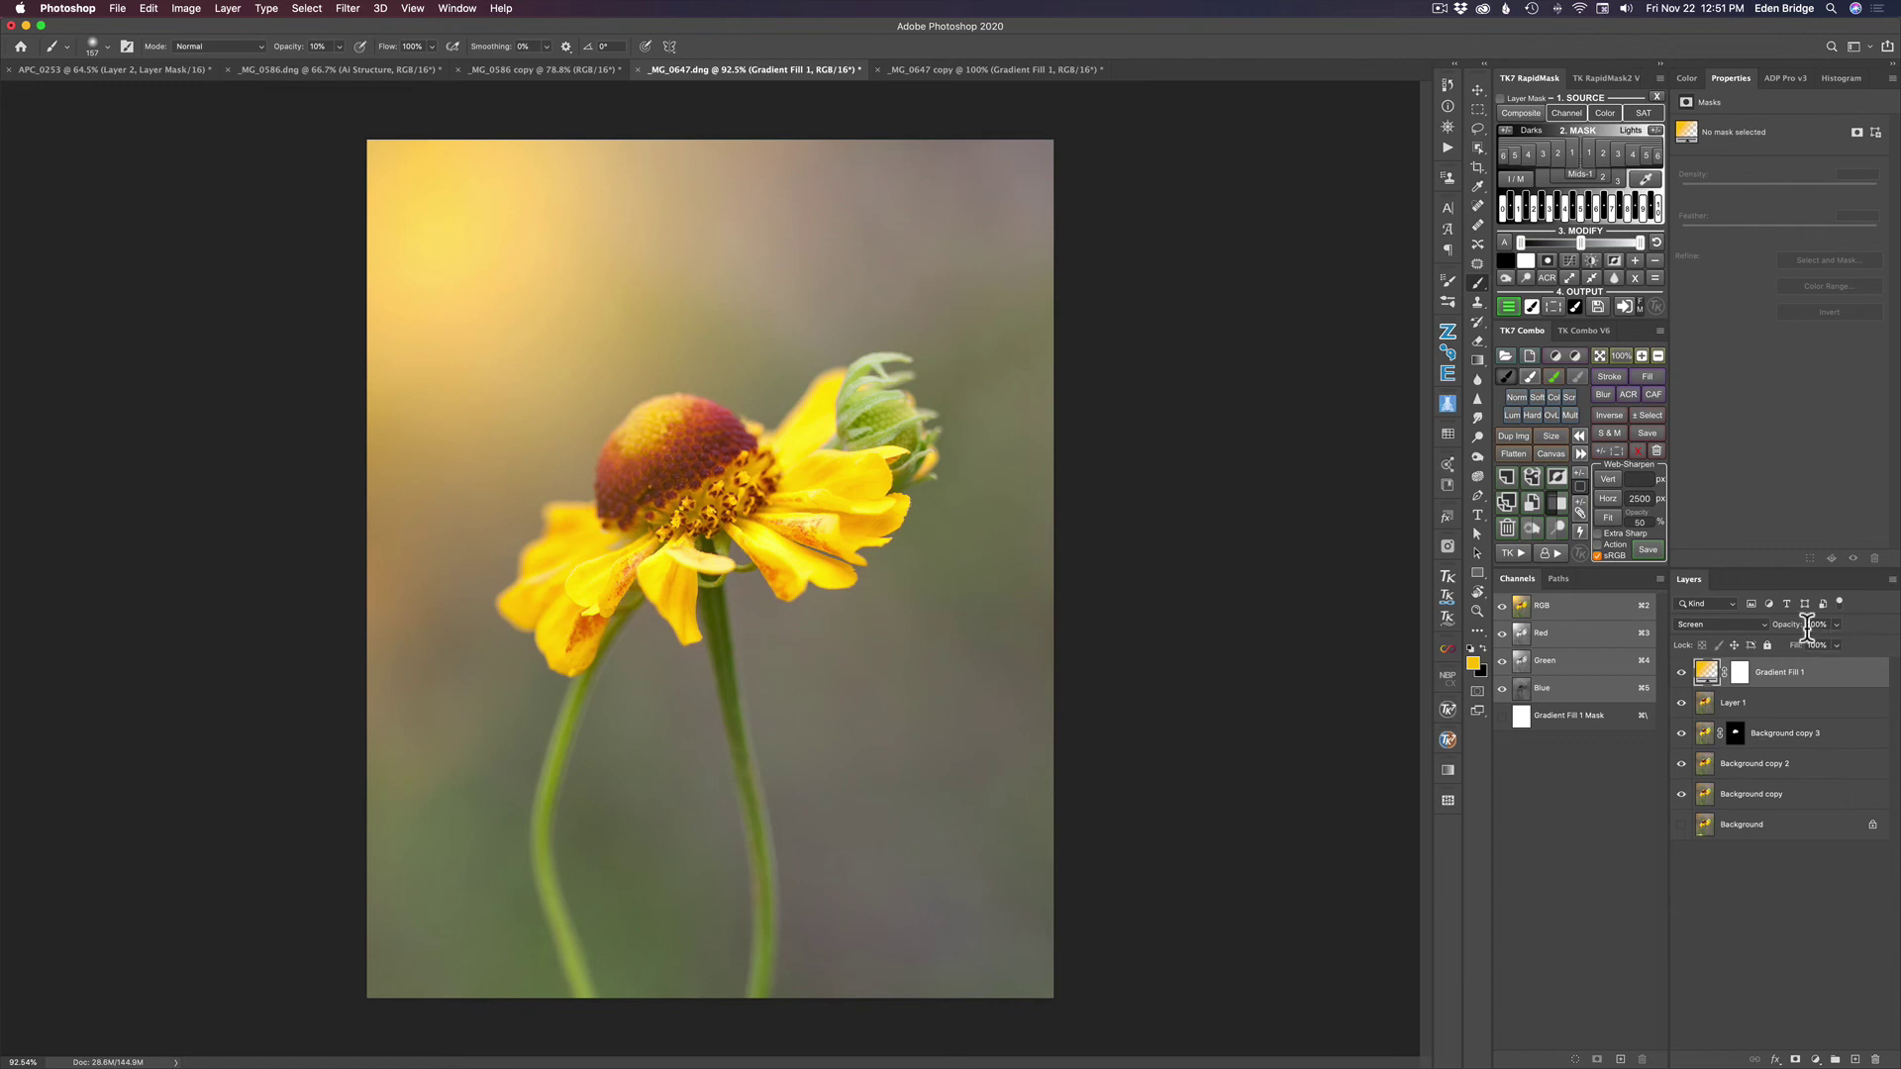
pyautogui.moveTo(1797, 634); pyautogui.dragTo(1781, 634)
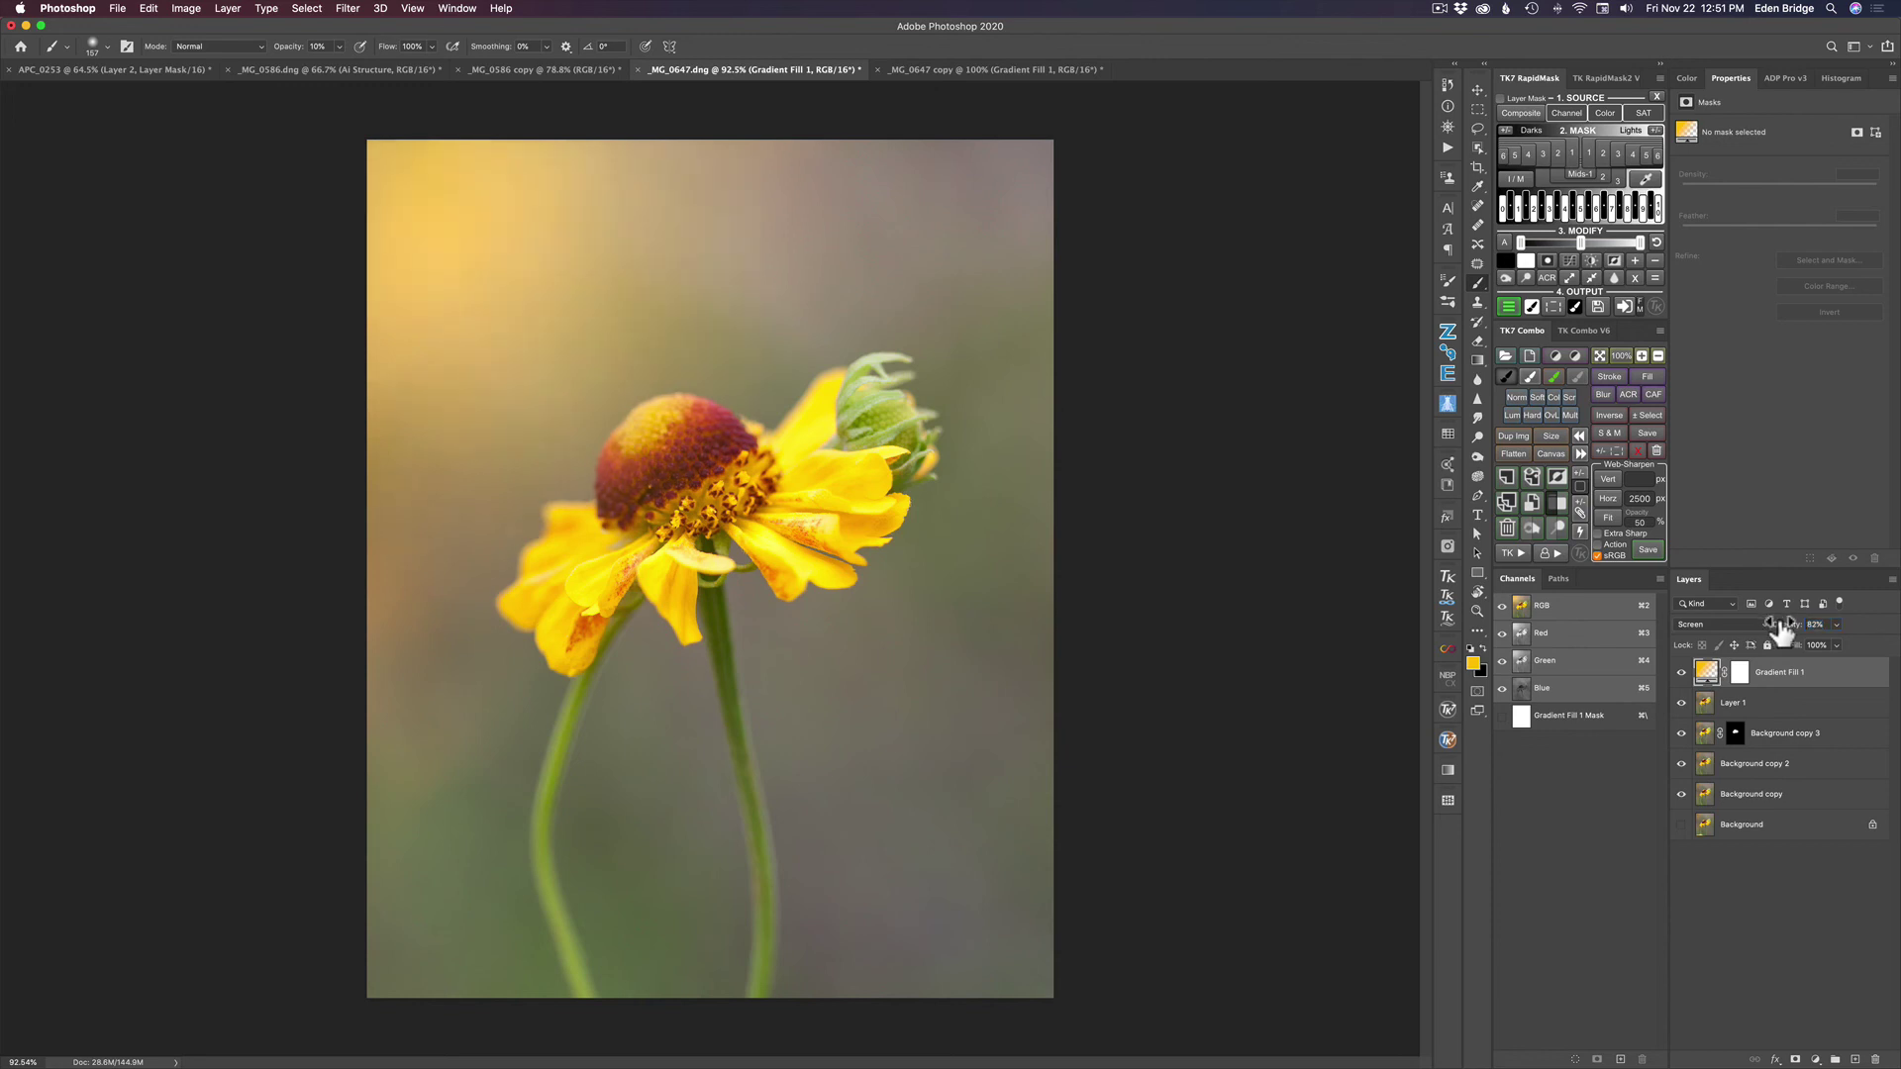
pyautogui.click(1681, 673)
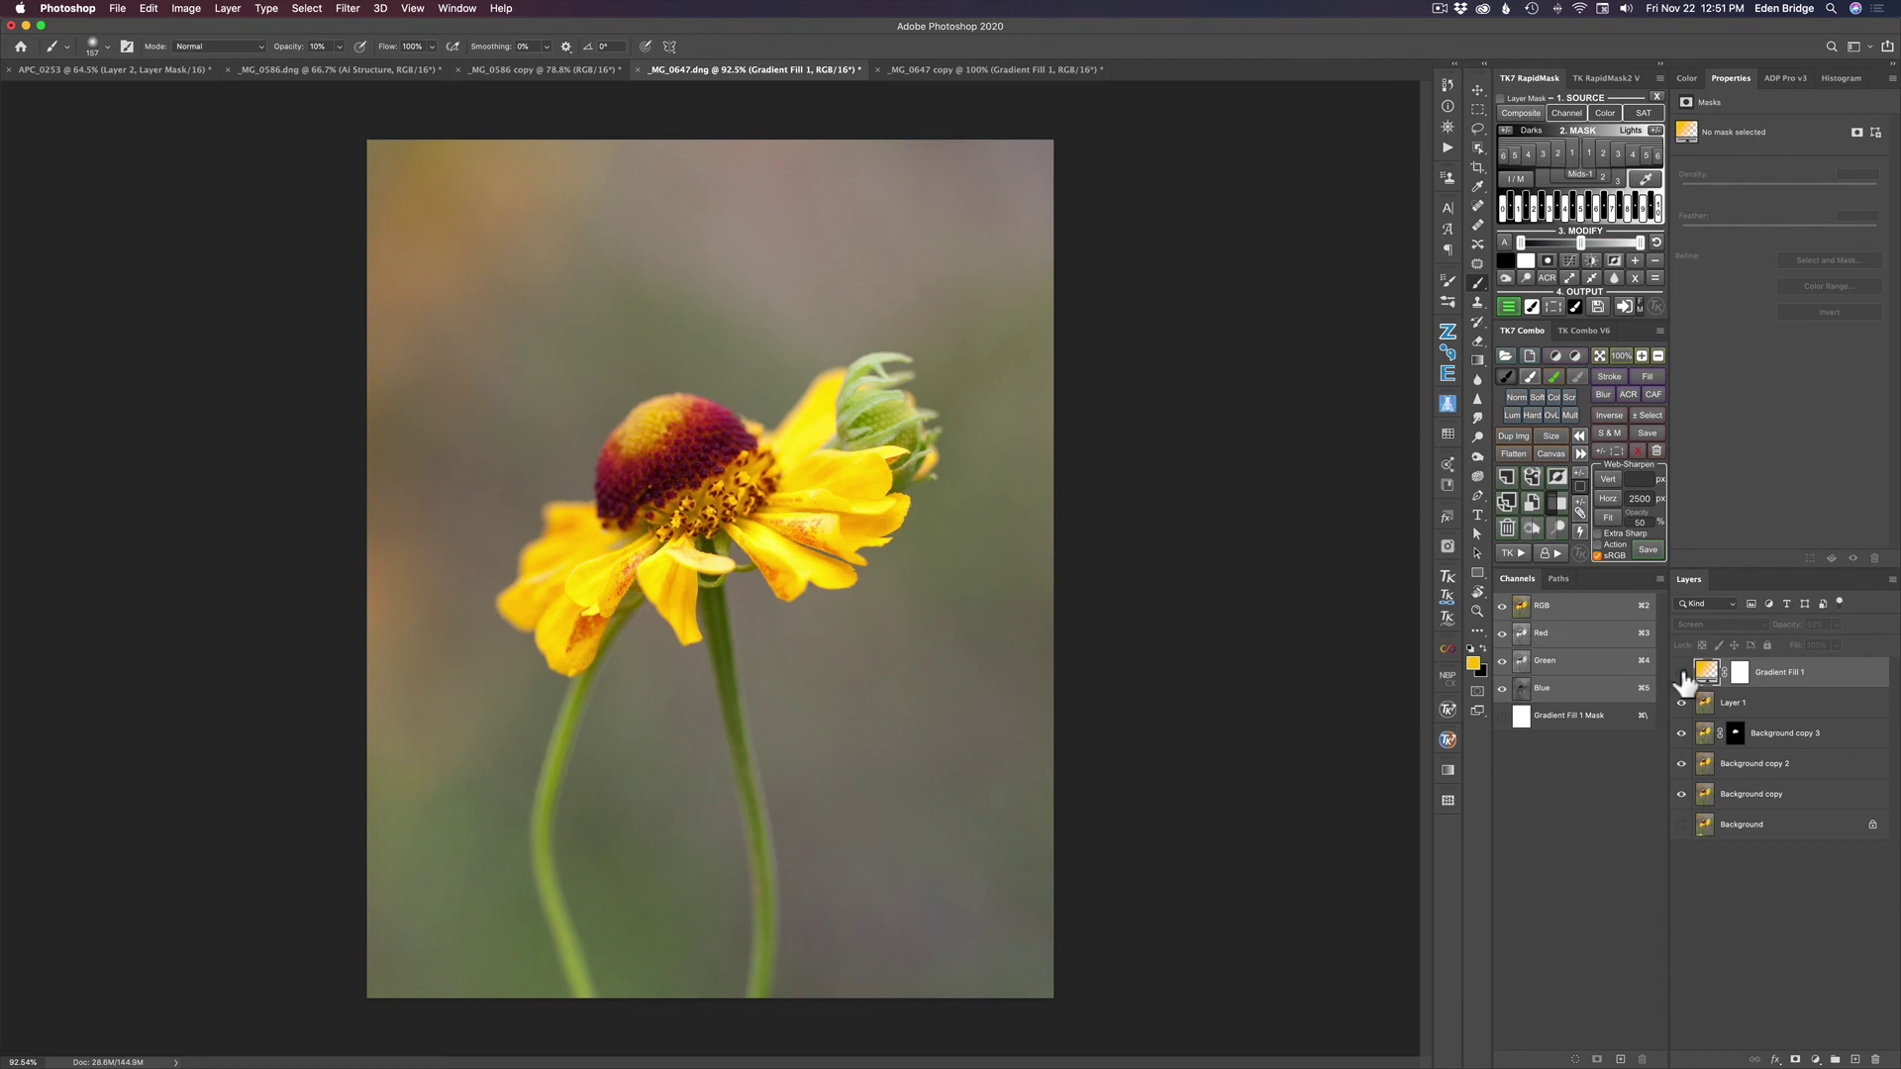
pyautogui.click(1682, 673)
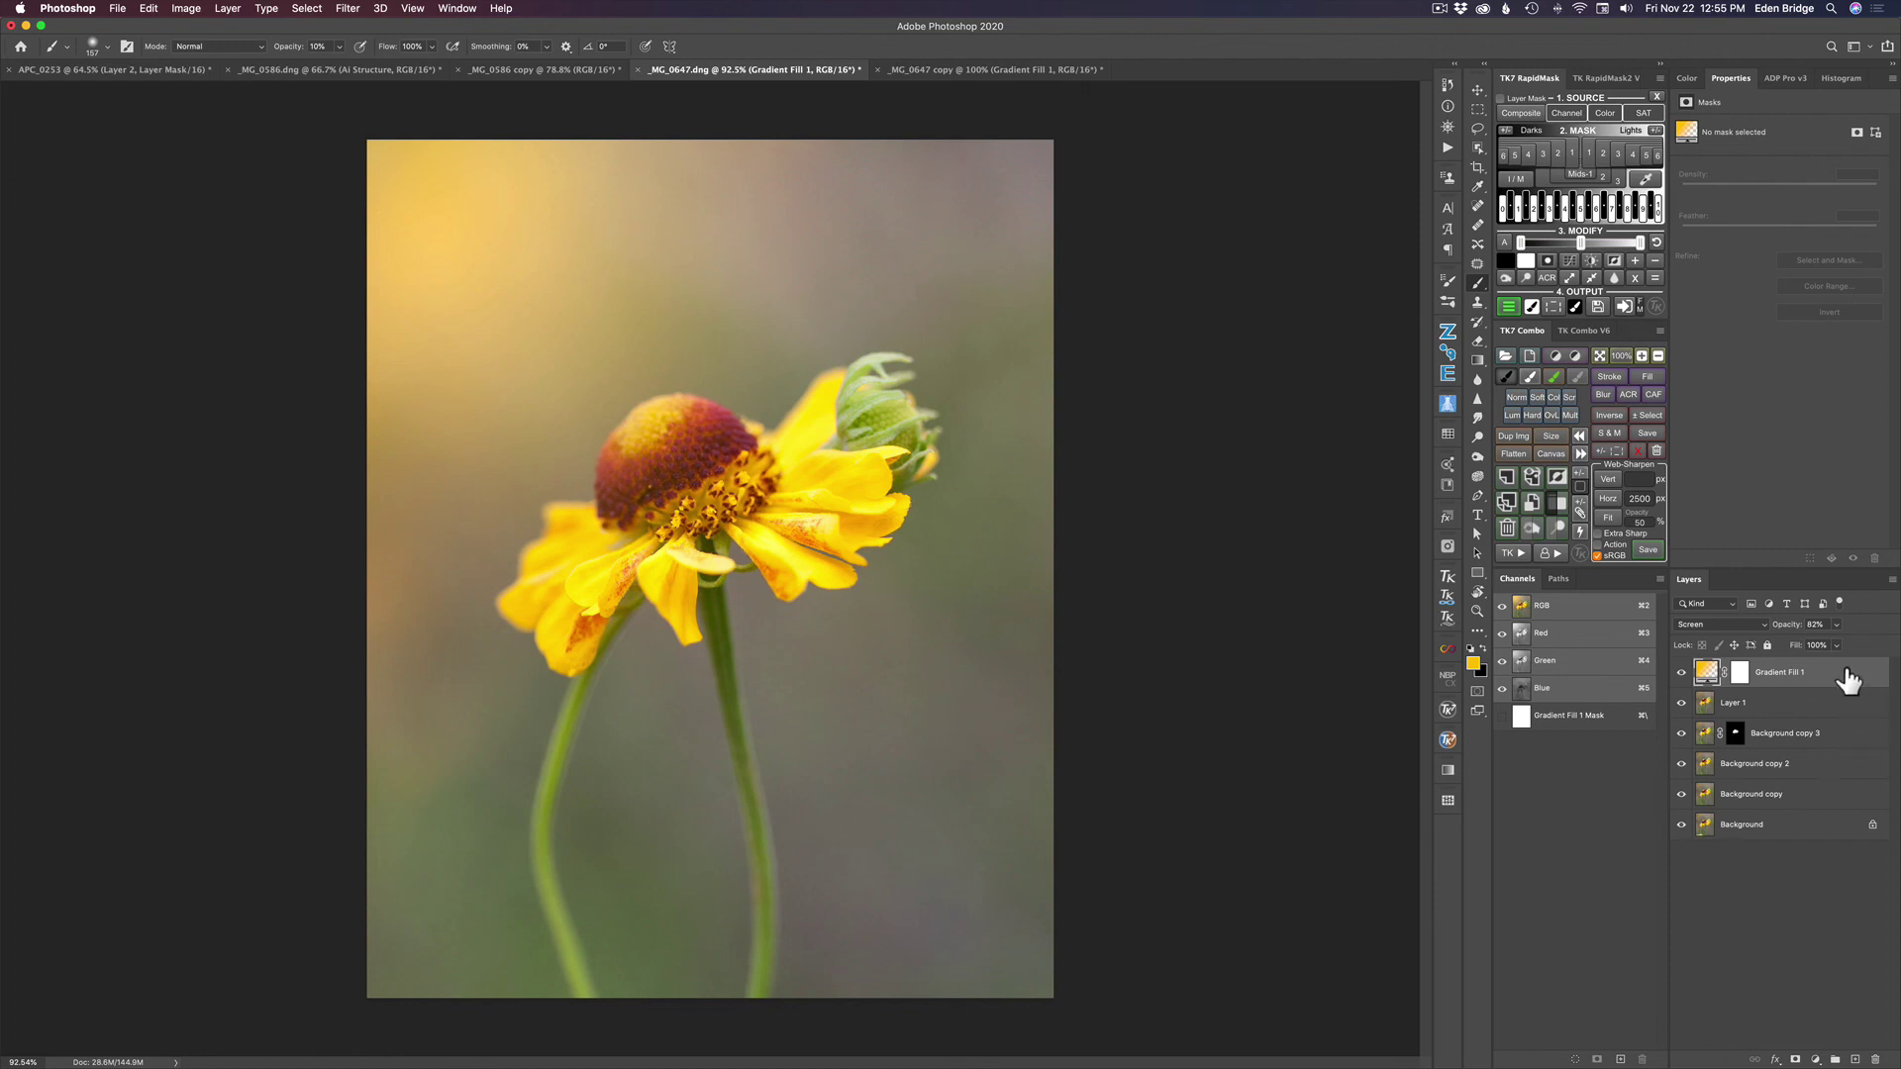
# Select the layers from Gradient Fill 1 down to Background copy and group them as Group 1
pyautogui.press('shift')
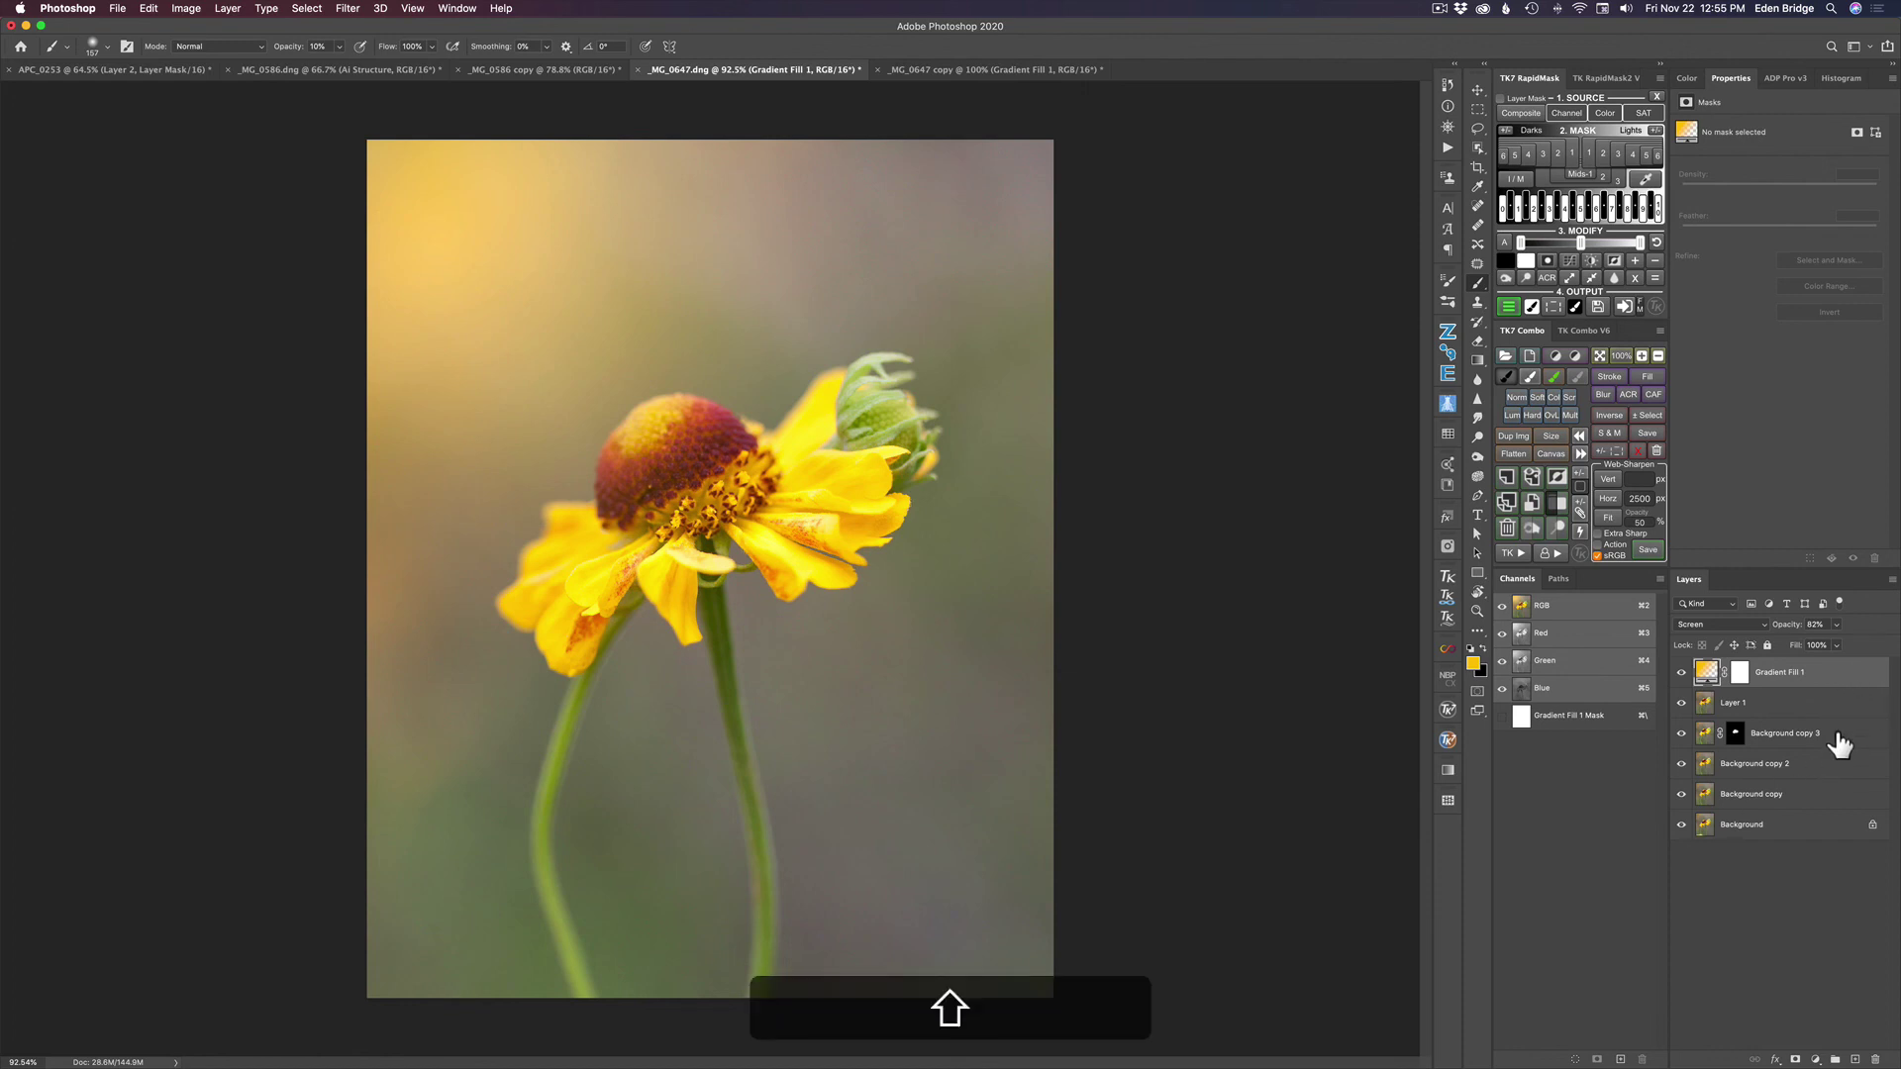
pyautogui.keyDown('shift'); pyautogui.click(1828, 804); pyautogui.keyUp('shift')
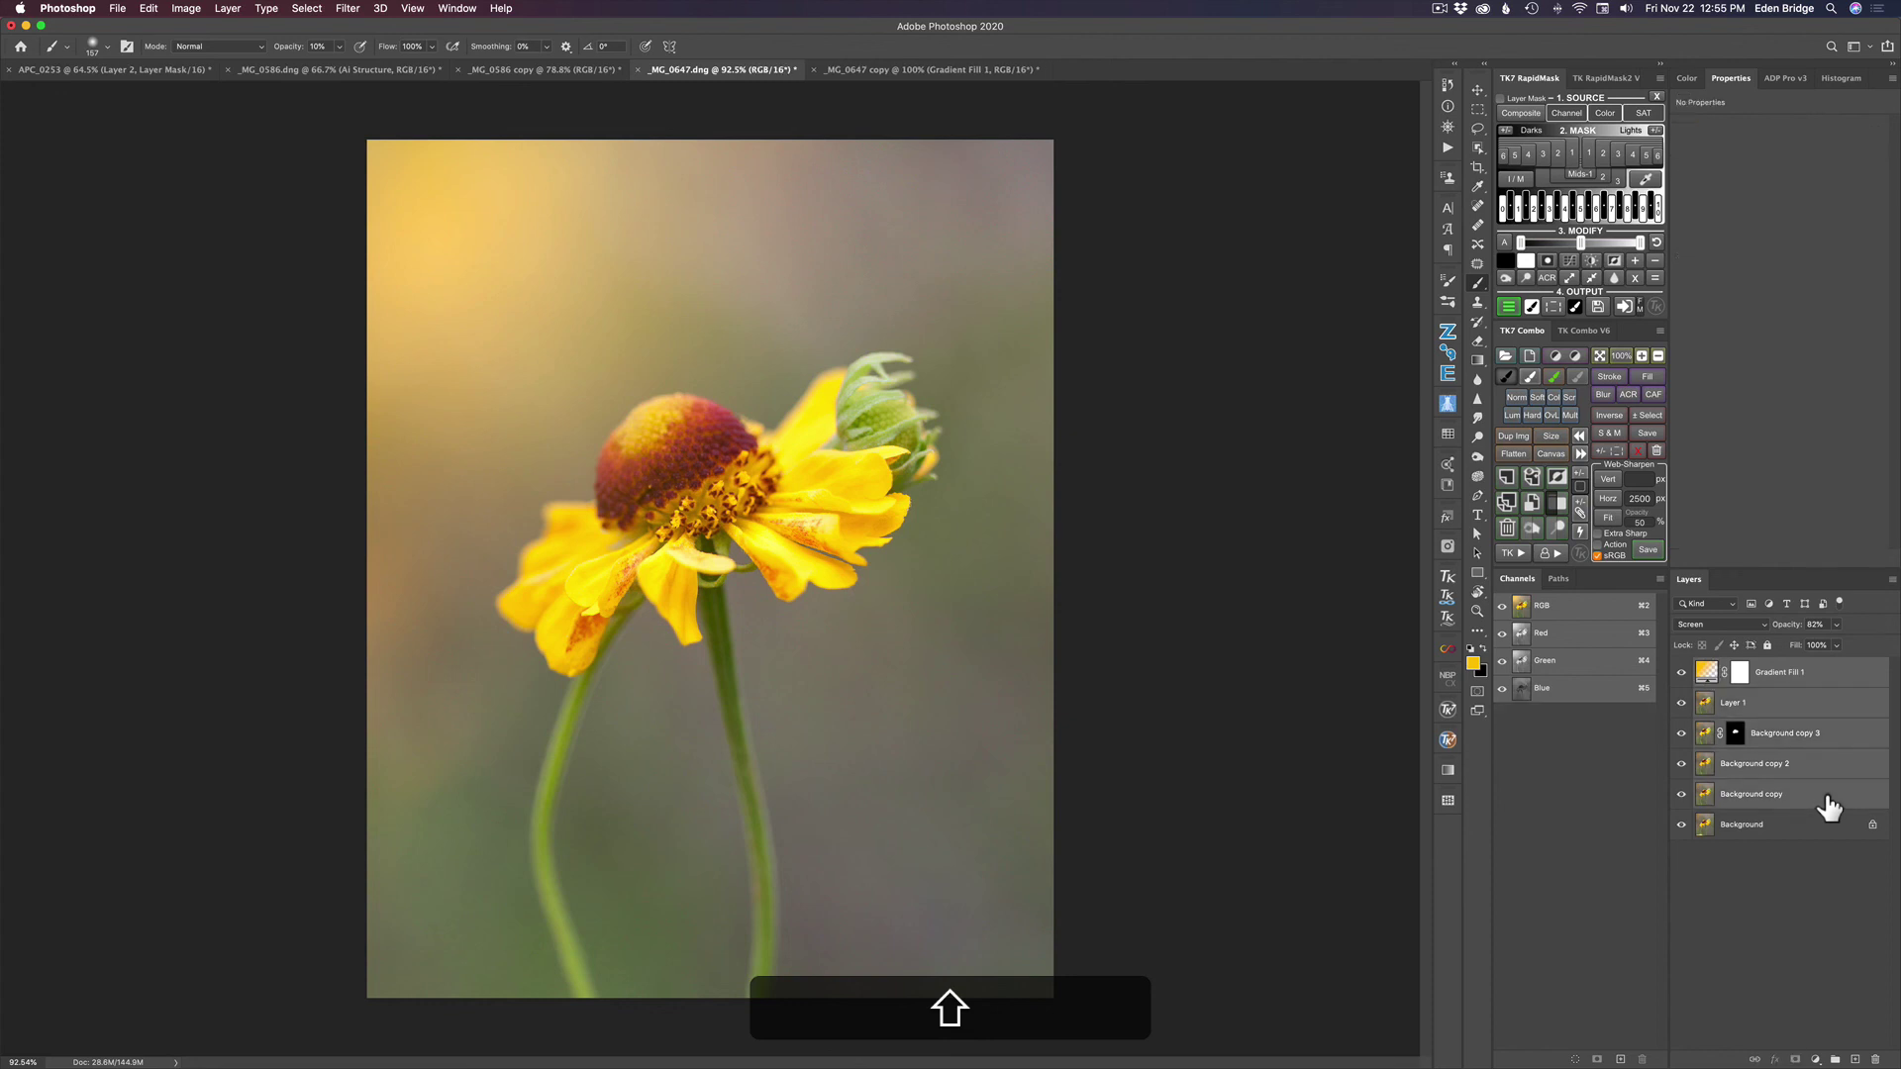
pyautogui.click(1835, 1060)
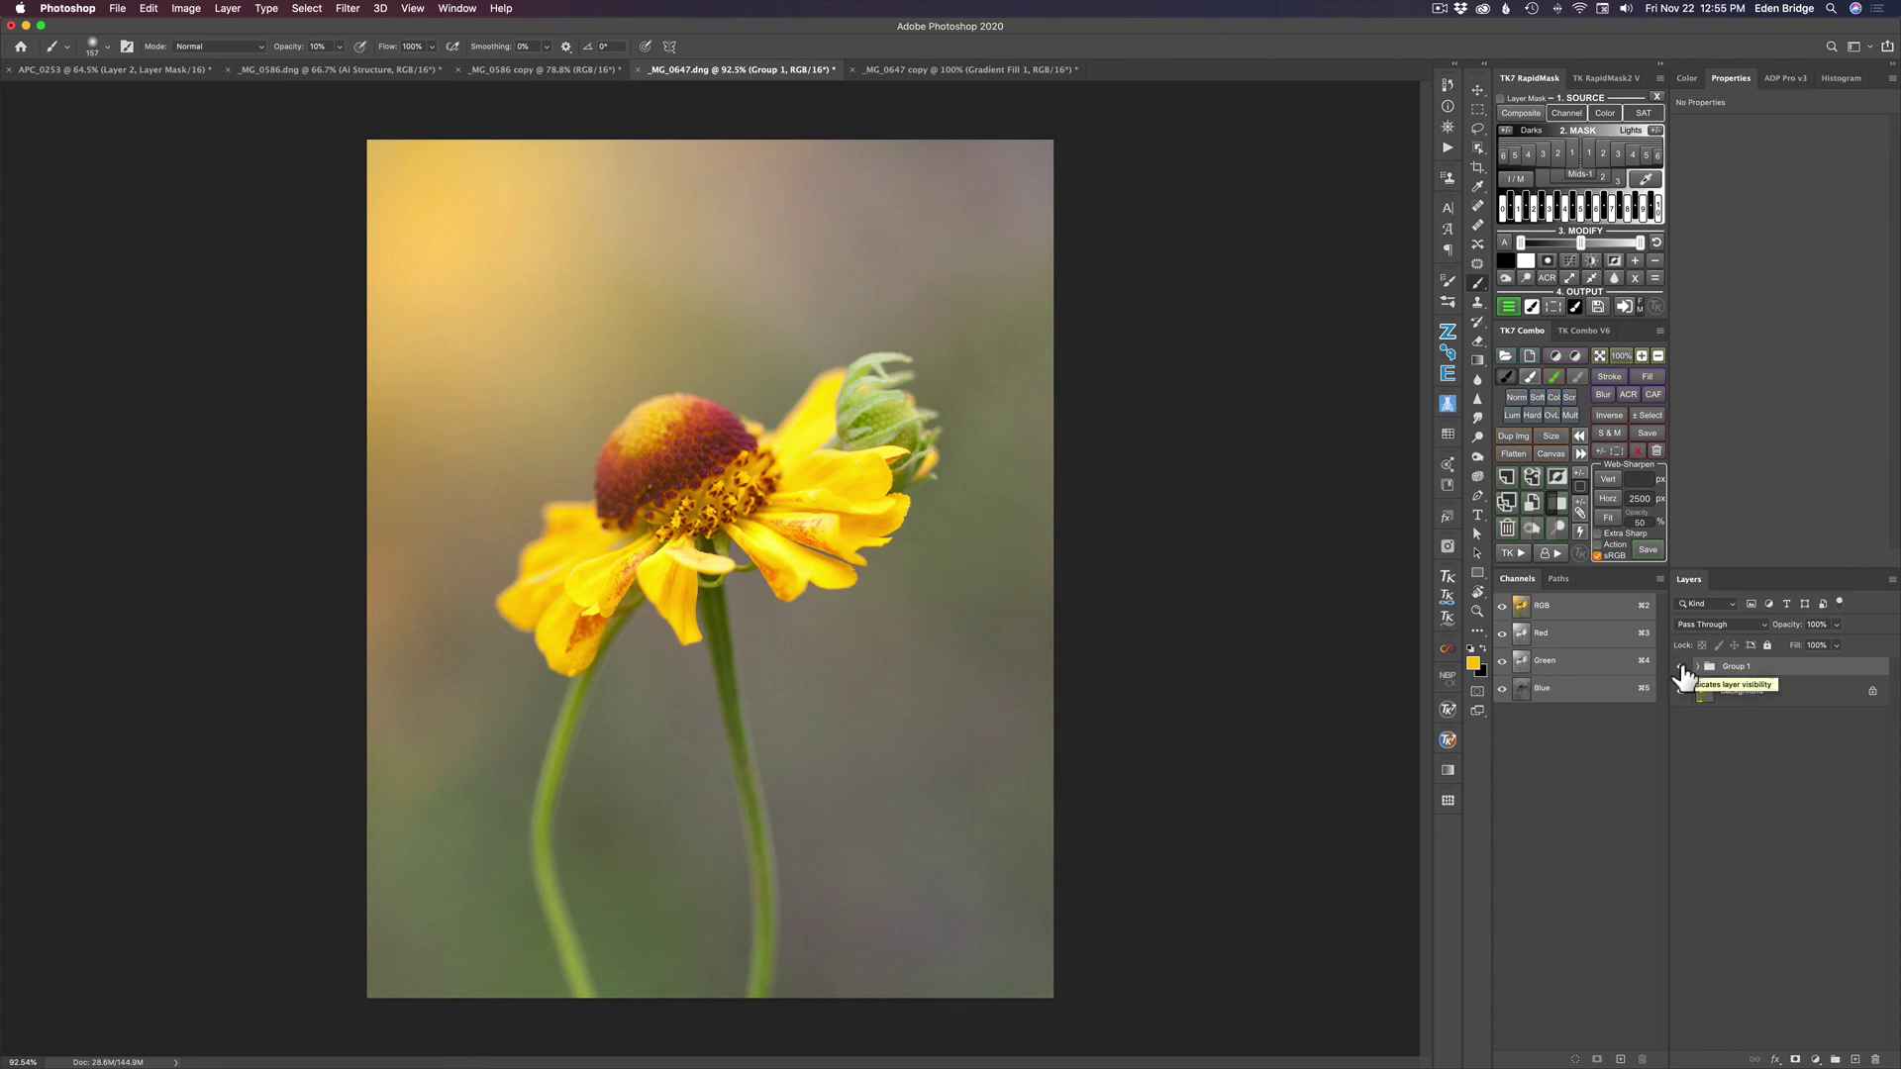
# Toggle Group 1 off and on twice to compare the finished flower with the original
pyautogui.click(1683, 670)
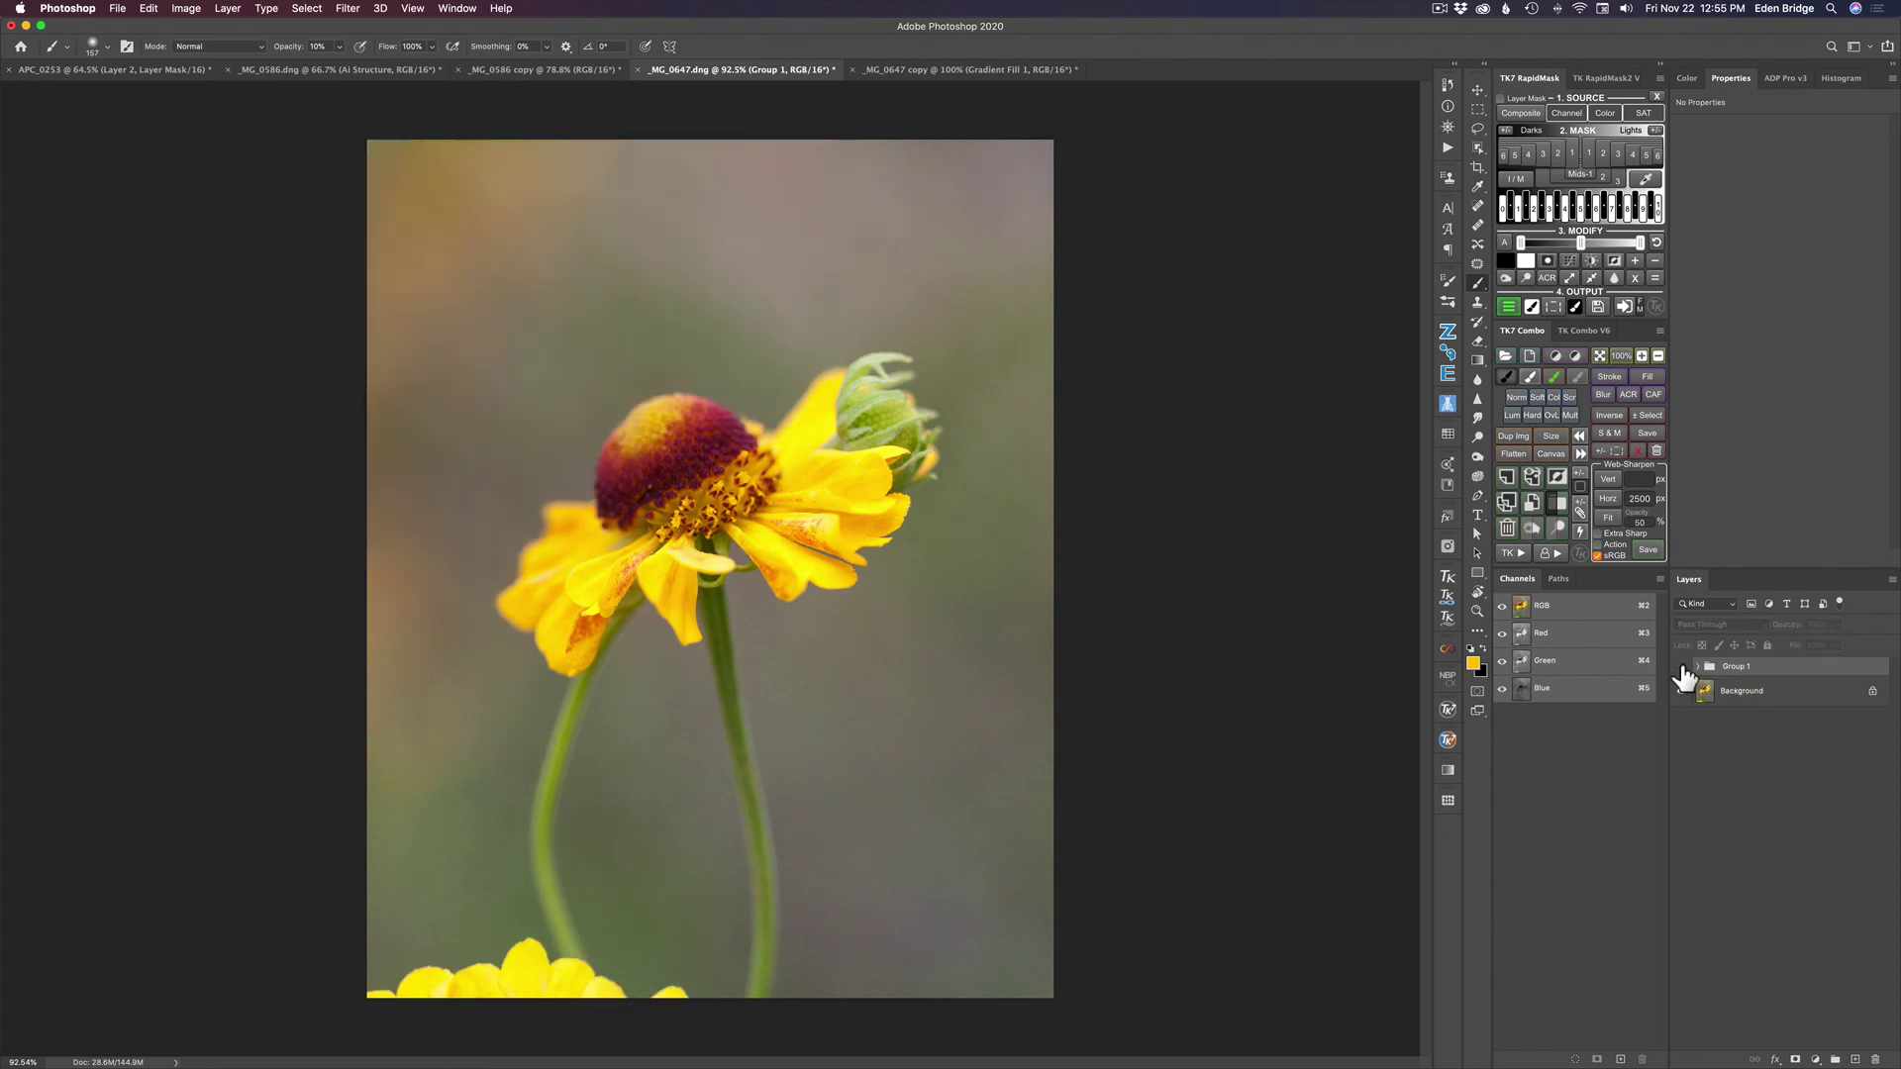
pyautogui.click(1683, 669)
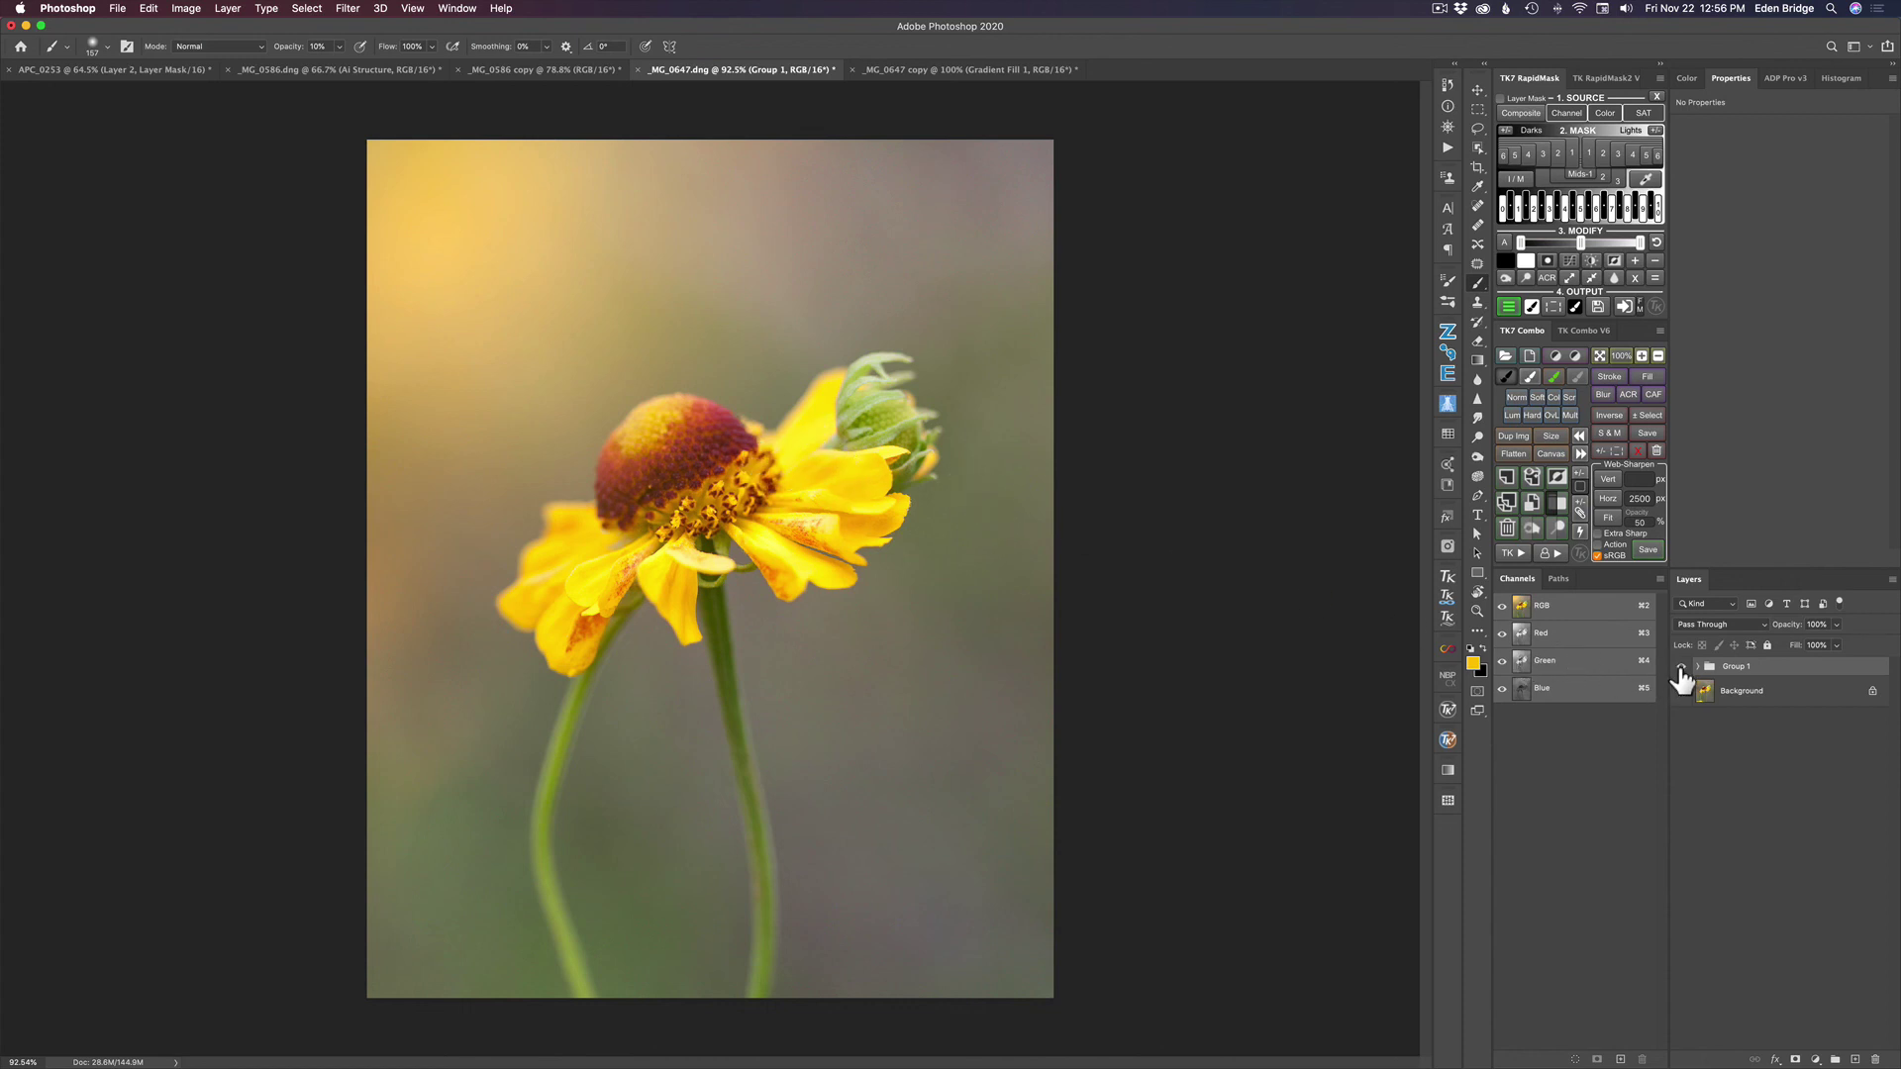
pyautogui.click(1684, 672)
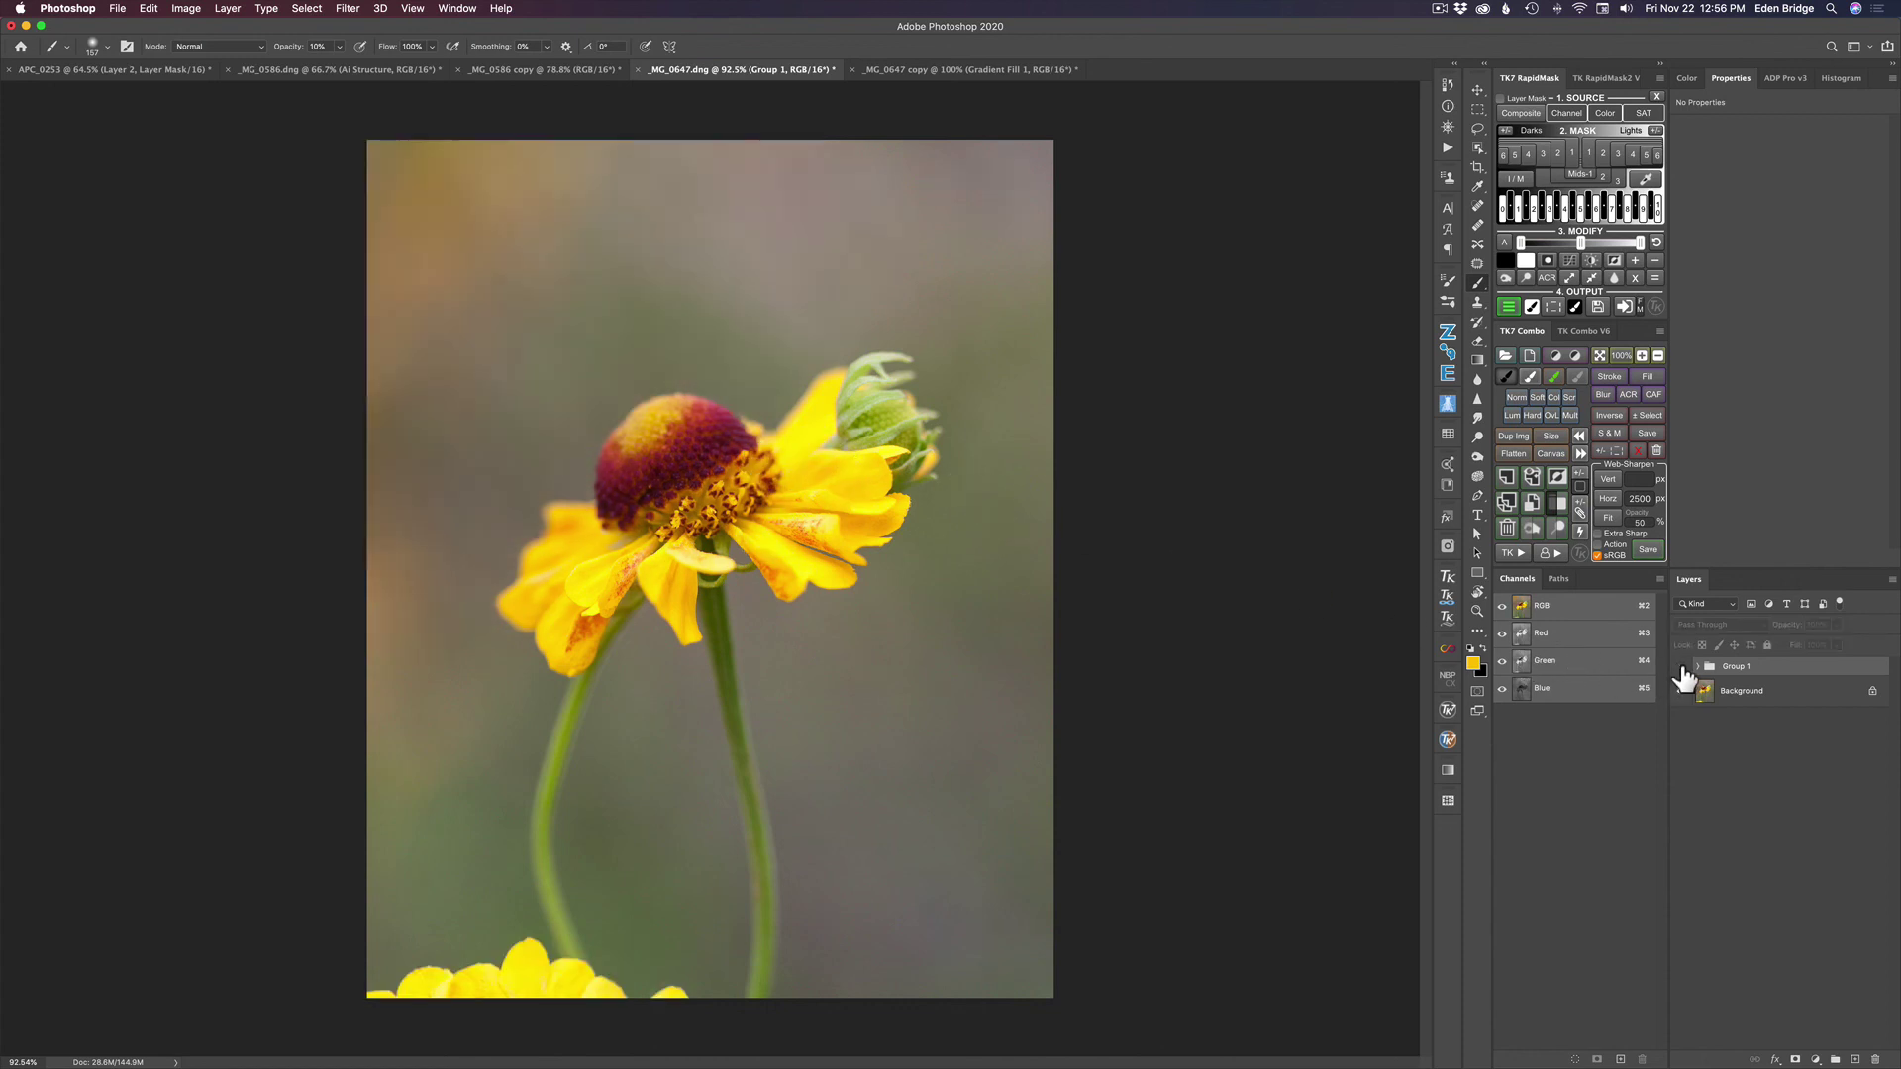
pyautogui.click(1683, 672)
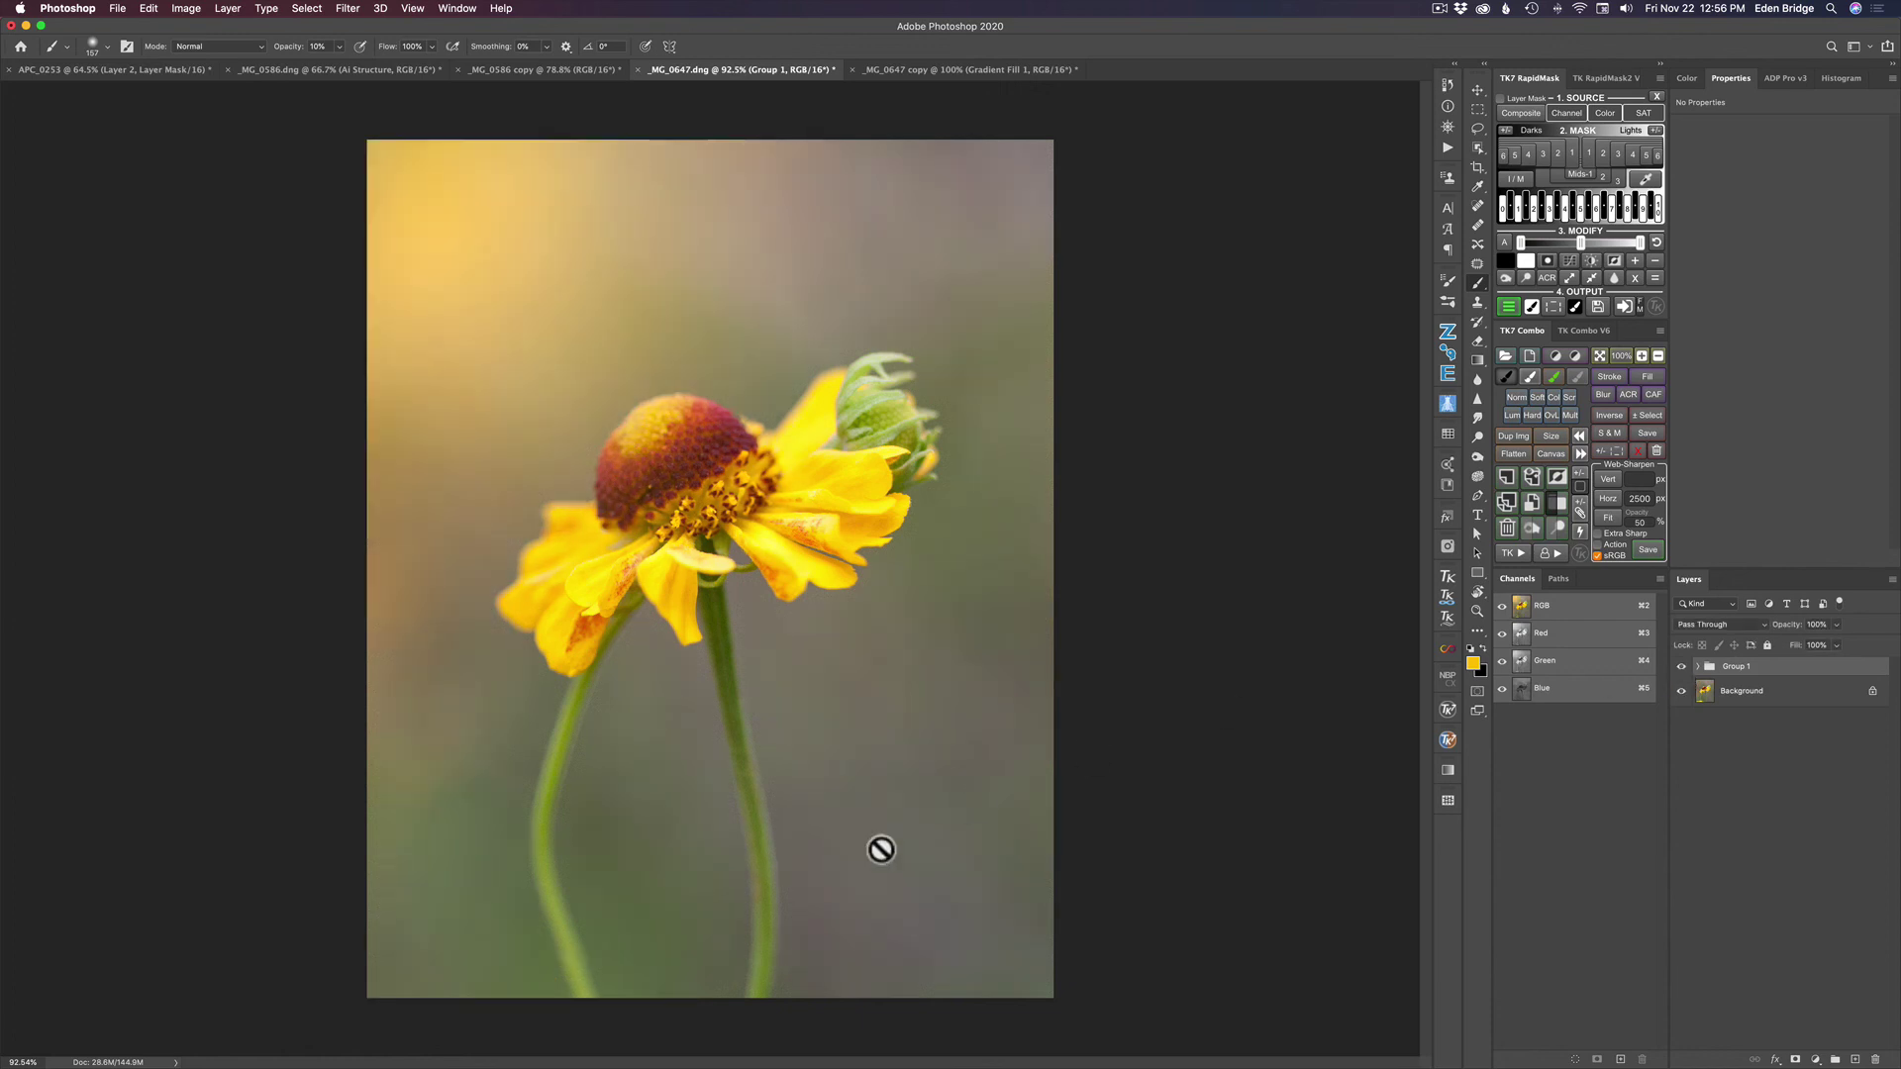